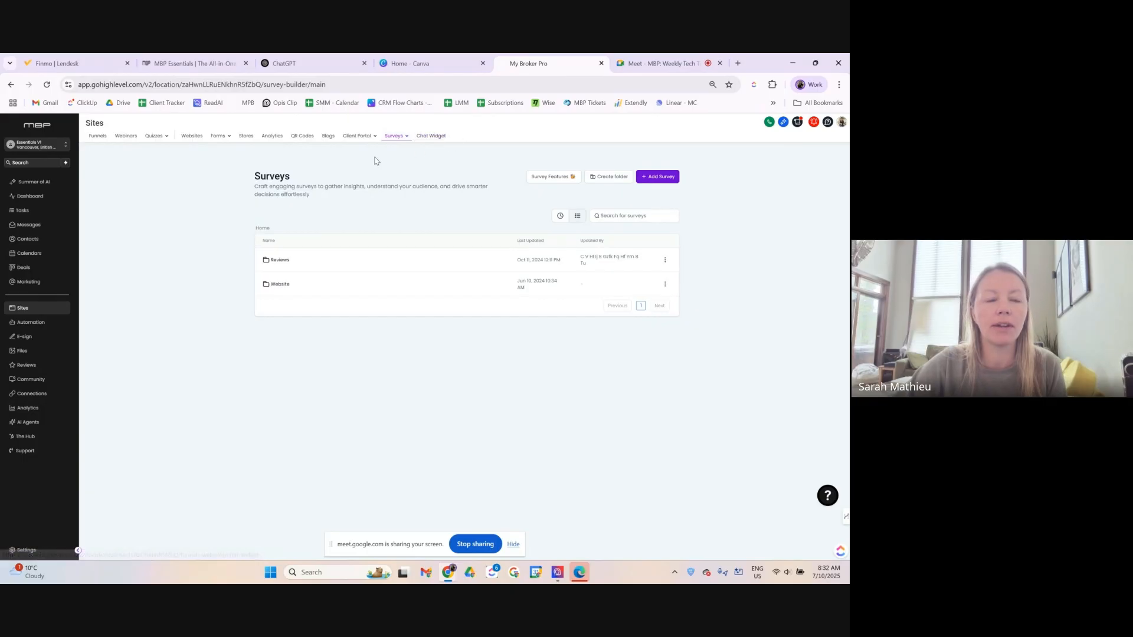
Open mybrokerprotemplates.ca in a new Chrome tab.
mouse_move(143, 141)
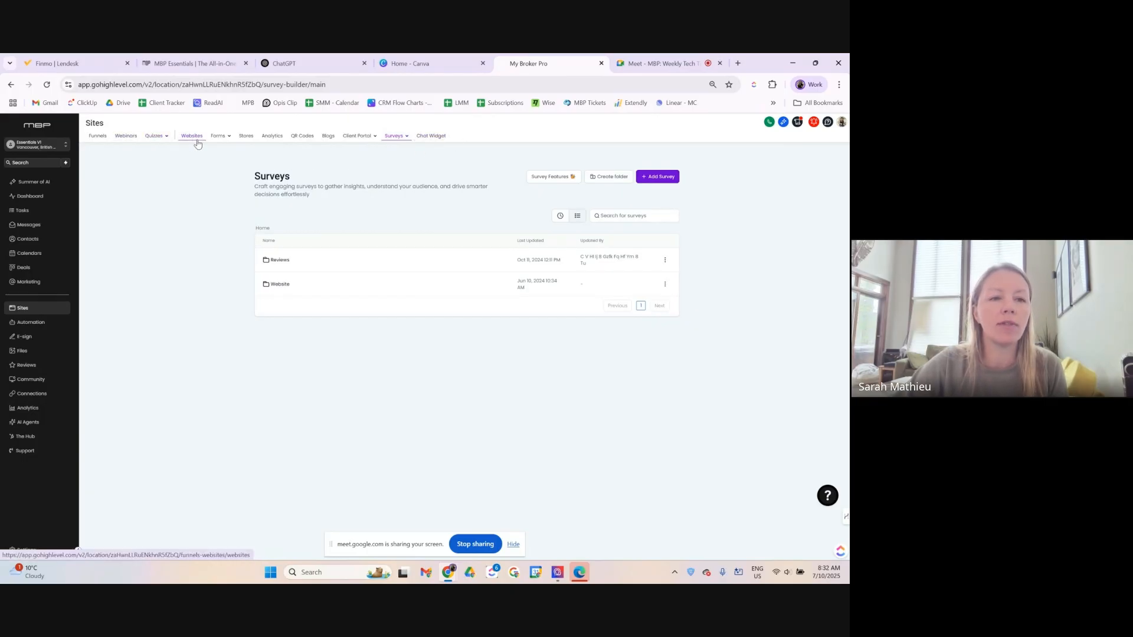
mouse_move(225, 138)
mouse_move(393, 137)
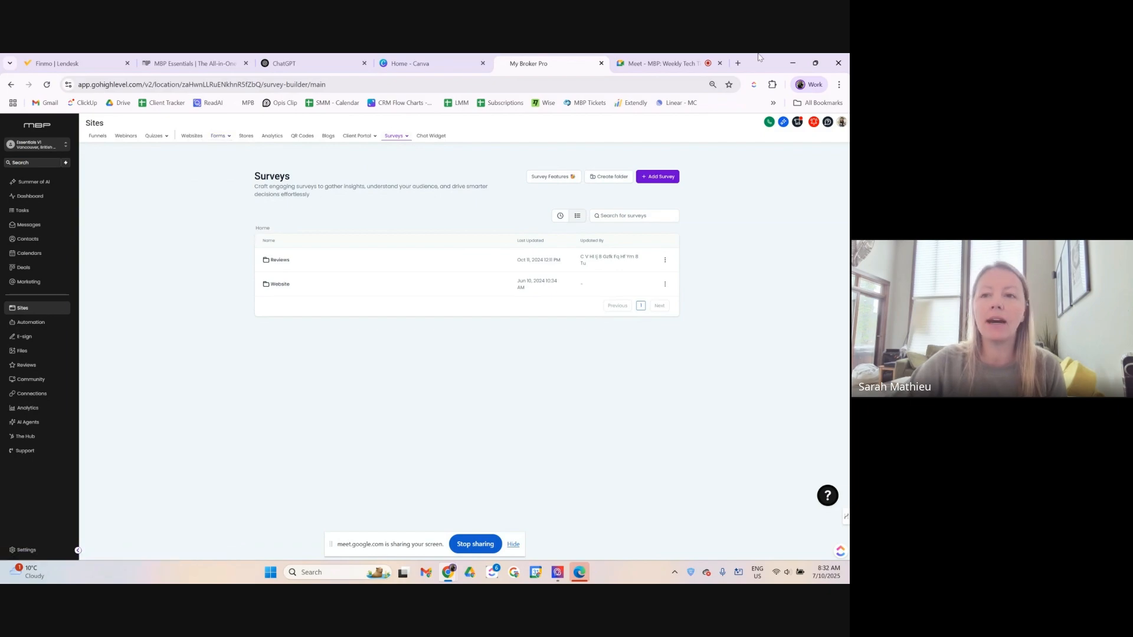
left_click(737, 63)
type("mybrokerprote")
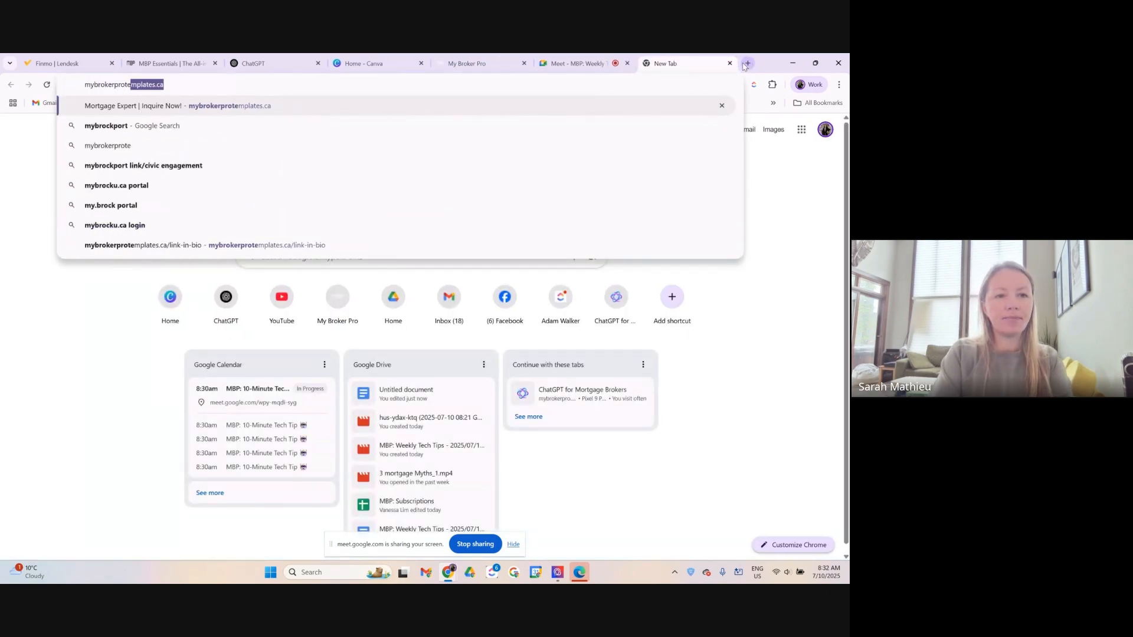
key("Return")
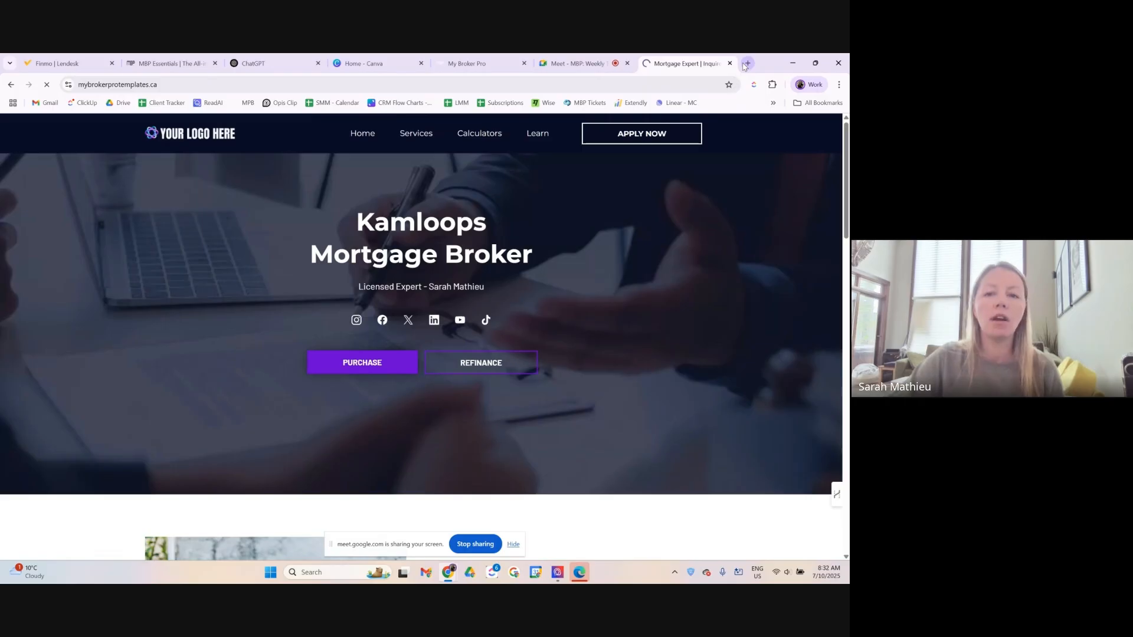
View the site's Contact Us form, close its popup, and return to the My Broker Pro tab.
scroll(589, 242, "down", 5)
scroll(587, 247, "down", 10)
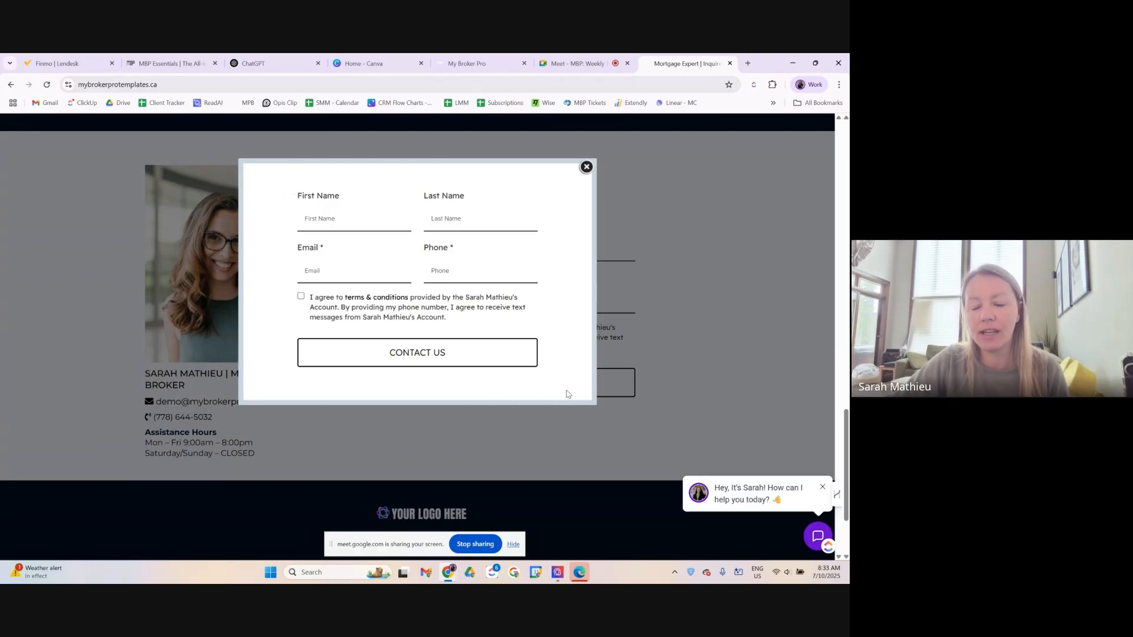
left_click(586, 168)
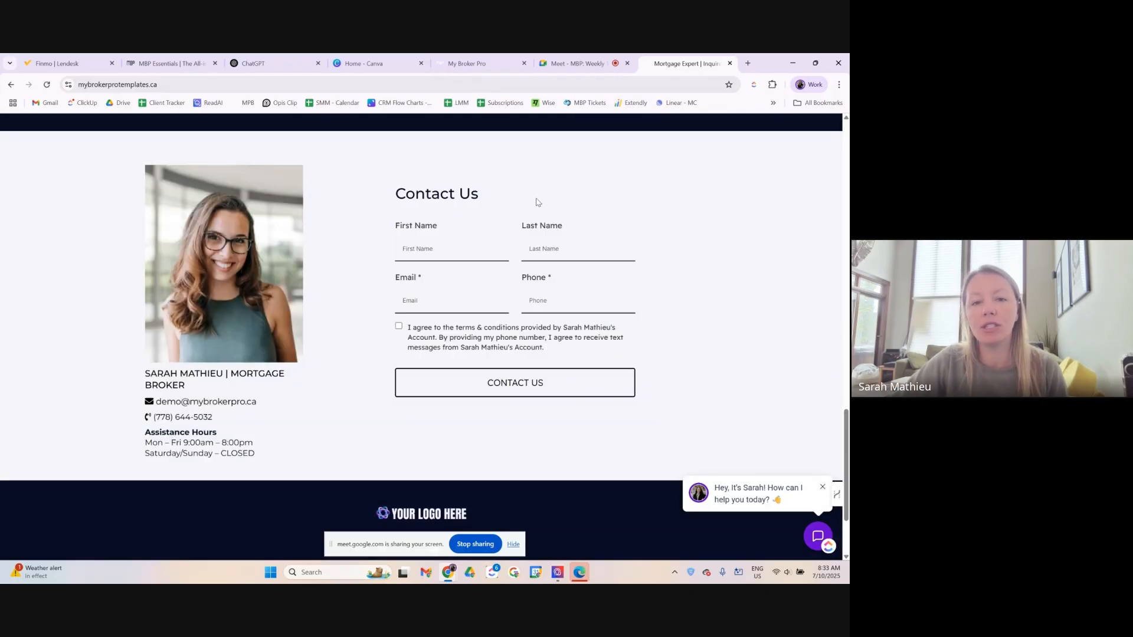
left_click(481, 65)
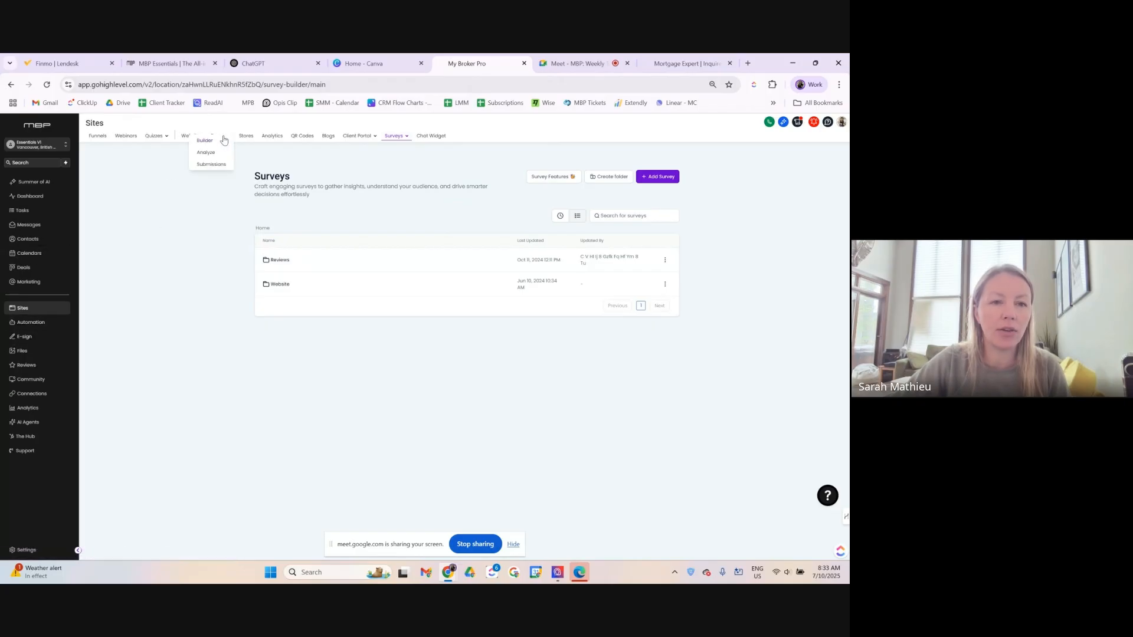
Go to the Forms list in My Broker Pro.
left_click(222, 140)
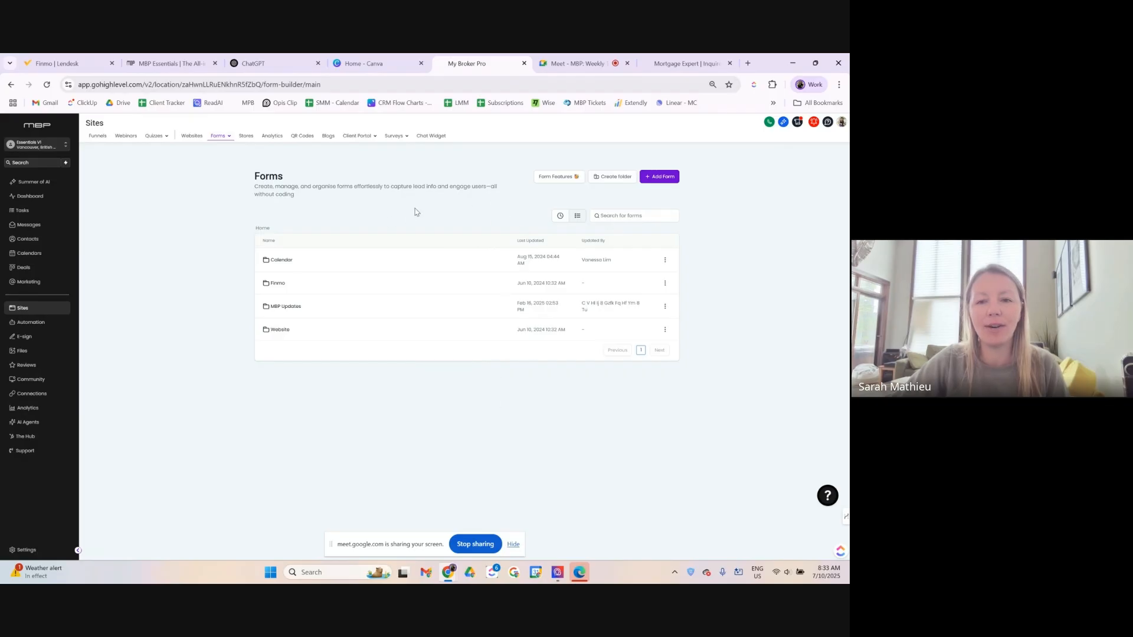
left_click(658, 180)
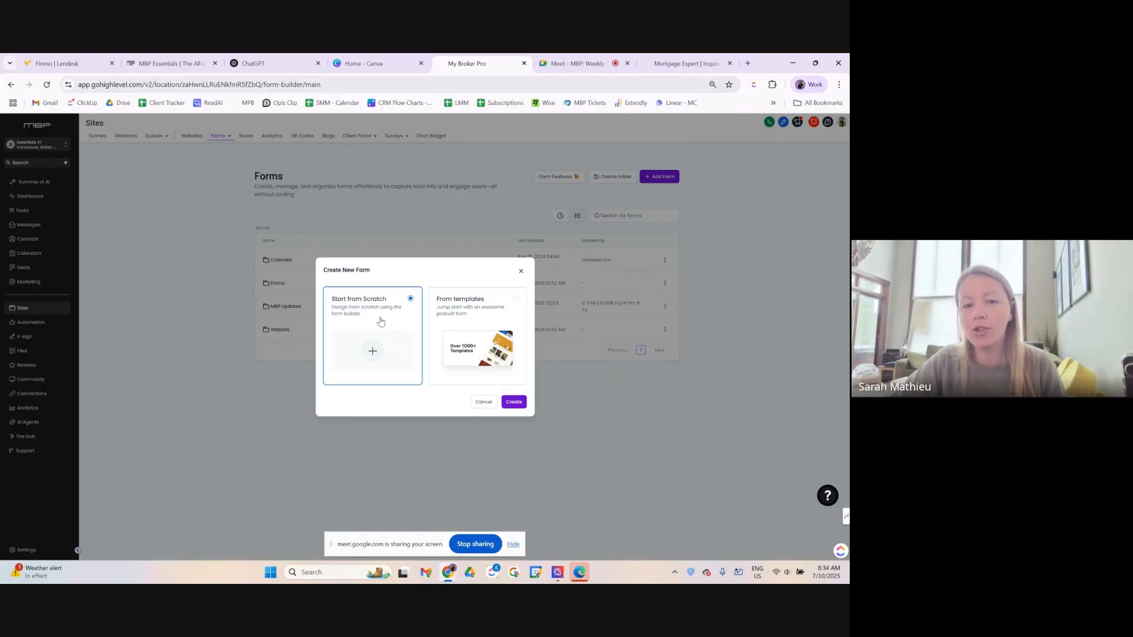
left_click(465, 318)
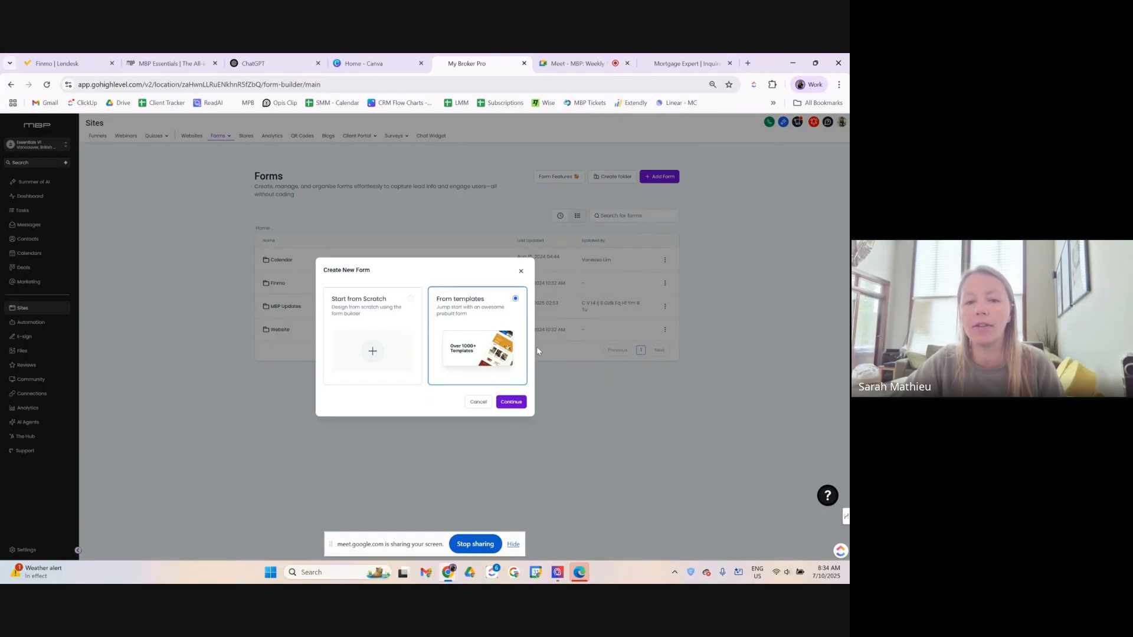
left_click(511, 406)
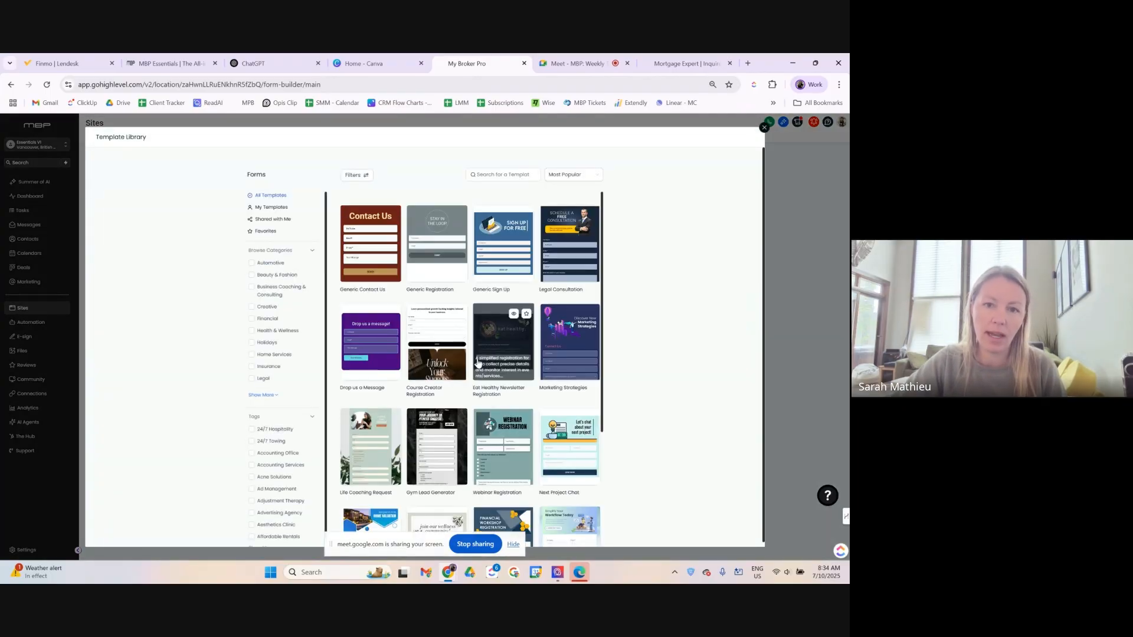
scroll(506, 397, "down", 3)
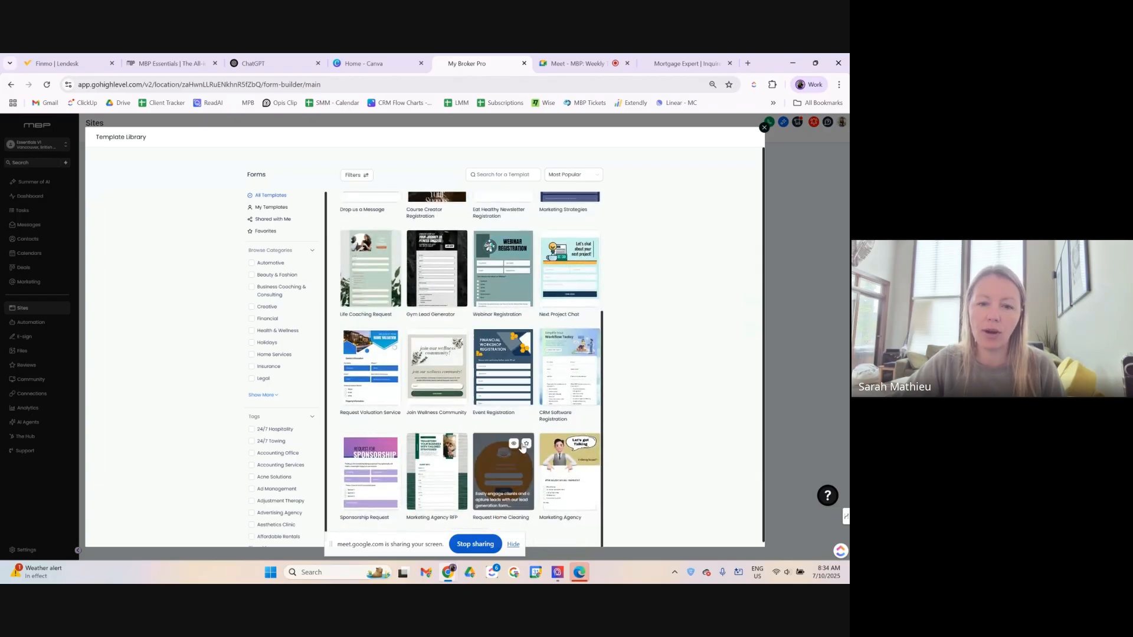
scroll(529, 438, "up", 3)
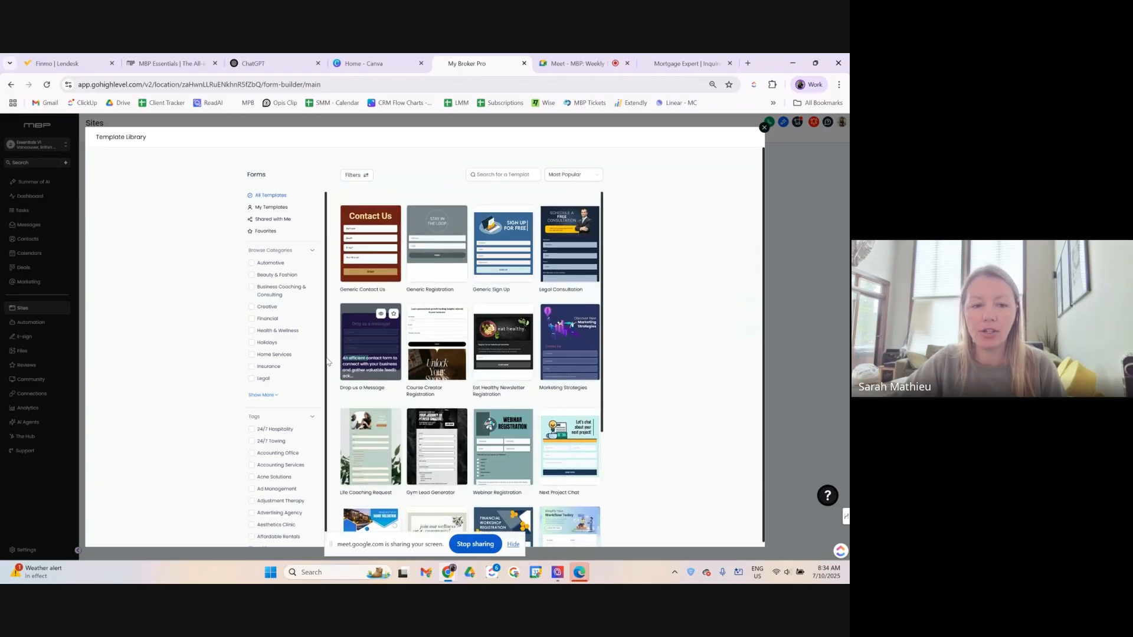
scroll(285, 466, "down", 1)
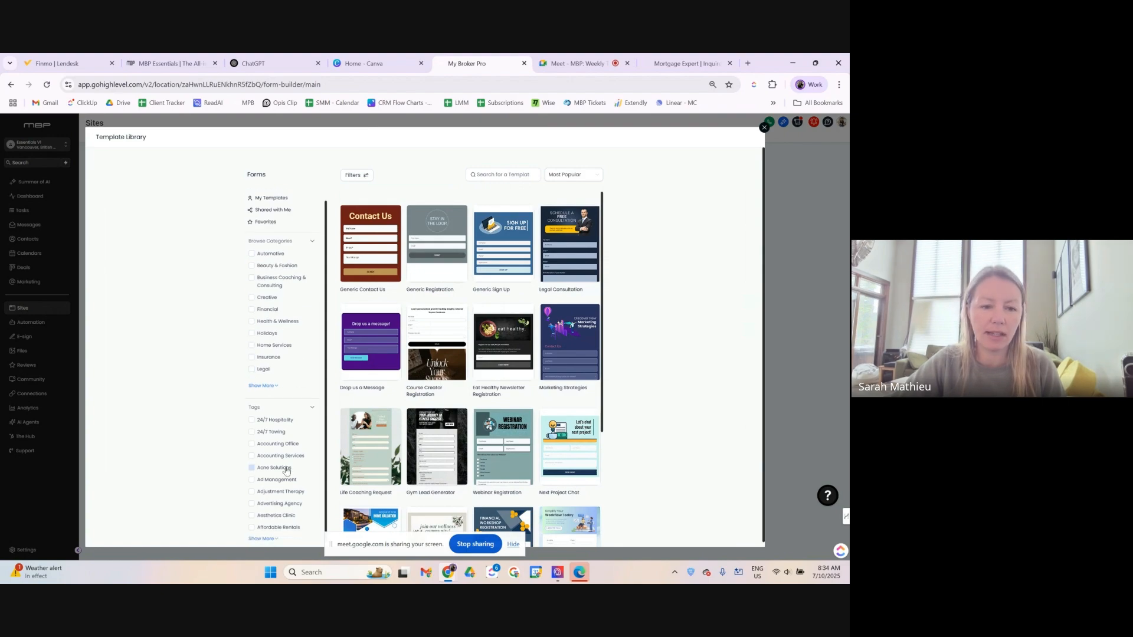
scroll(522, 480, "down", 3)
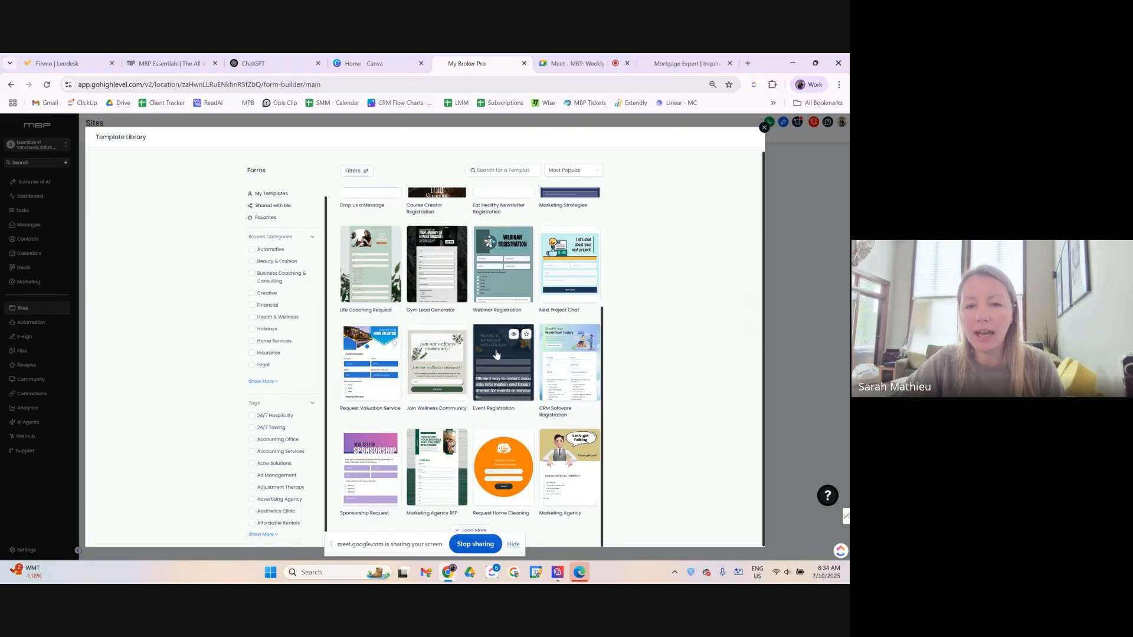
scroll(449, 366, "up", 3)
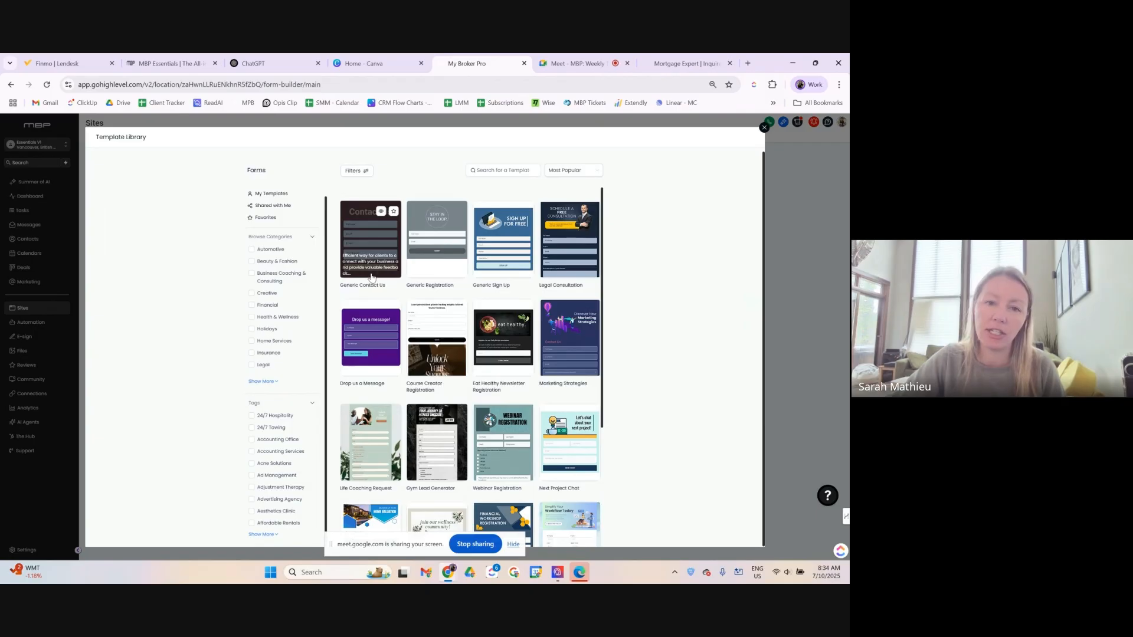
scroll(501, 339, "down", 2)
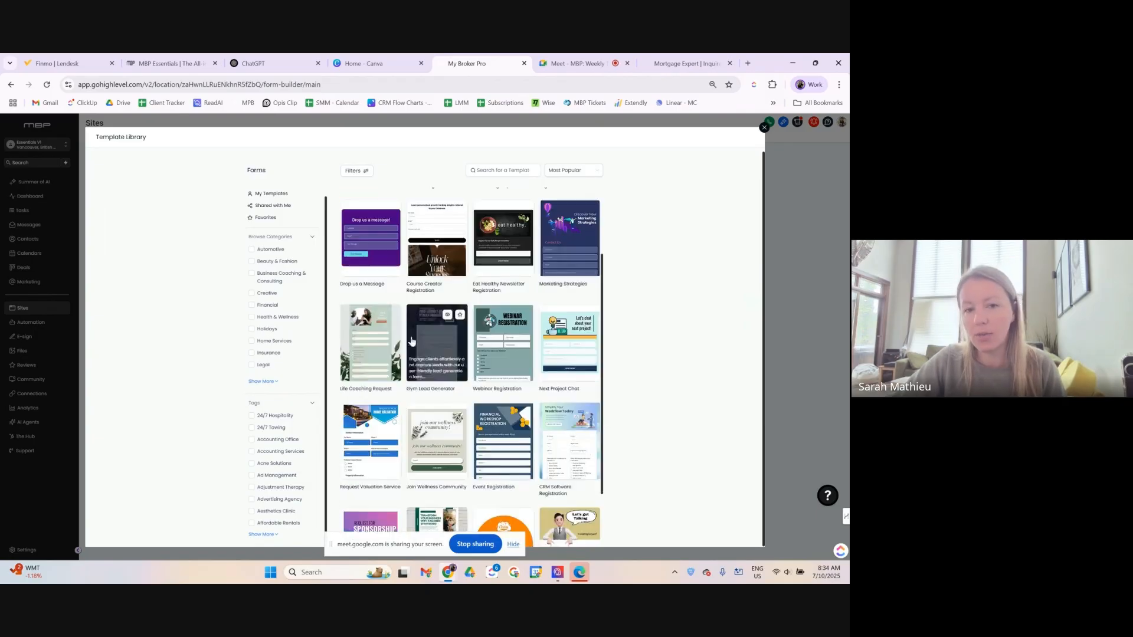
scroll(450, 389, "down", 2)
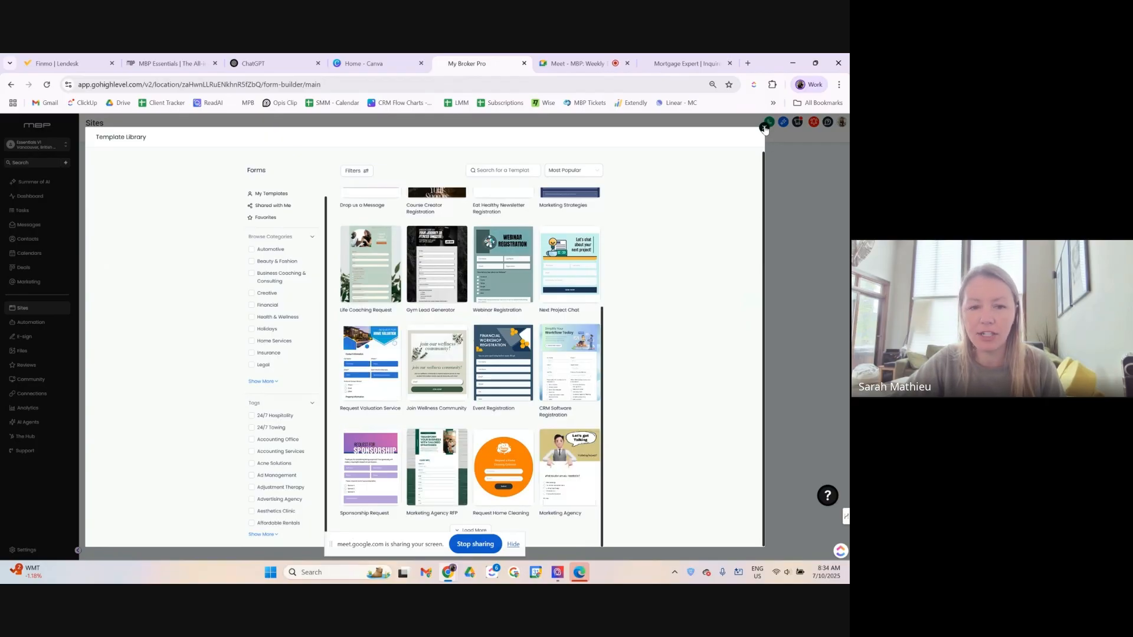
left_click(382, 370)
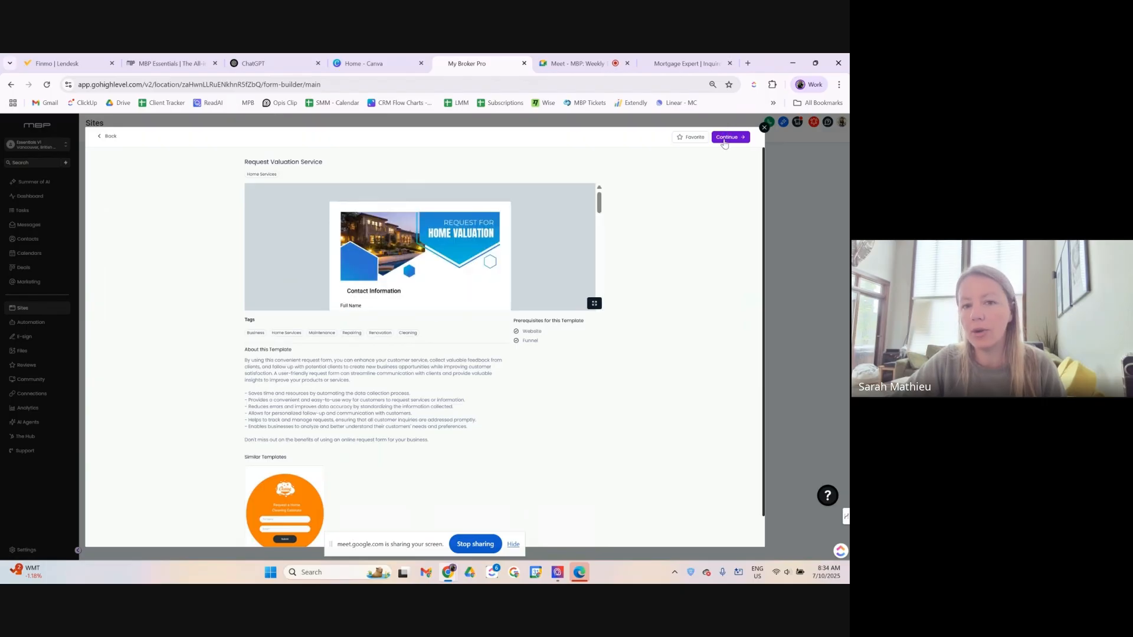
left_click(763, 128)
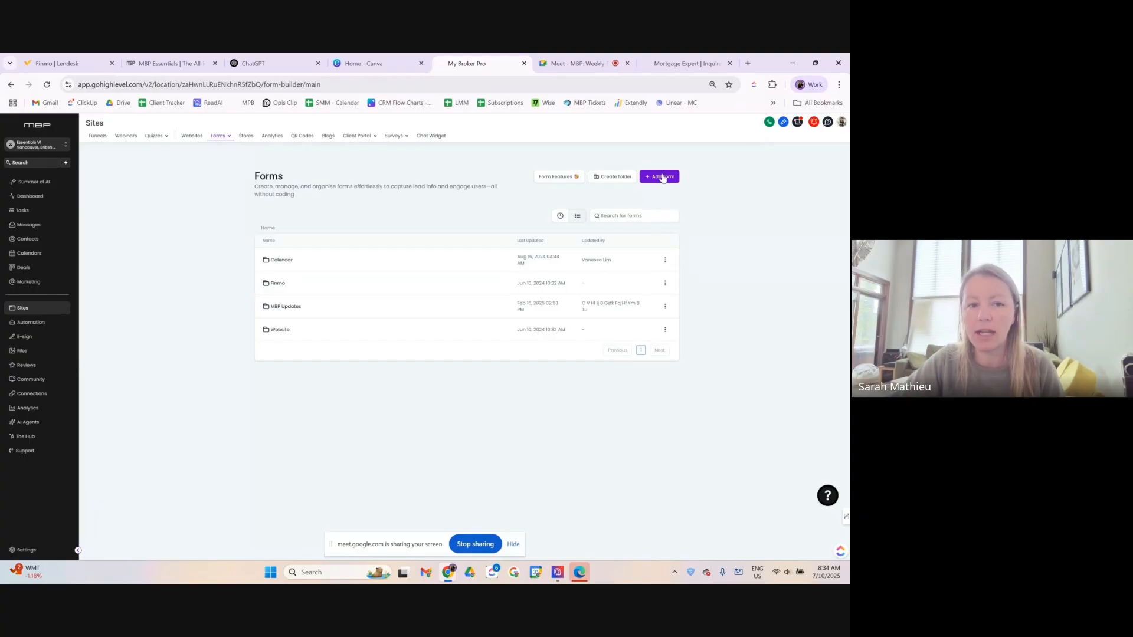
Create a blank Form 14 from scratch, retrying after hiding the screen-sharing notice.
left_click(664, 178)
left_click(361, 357)
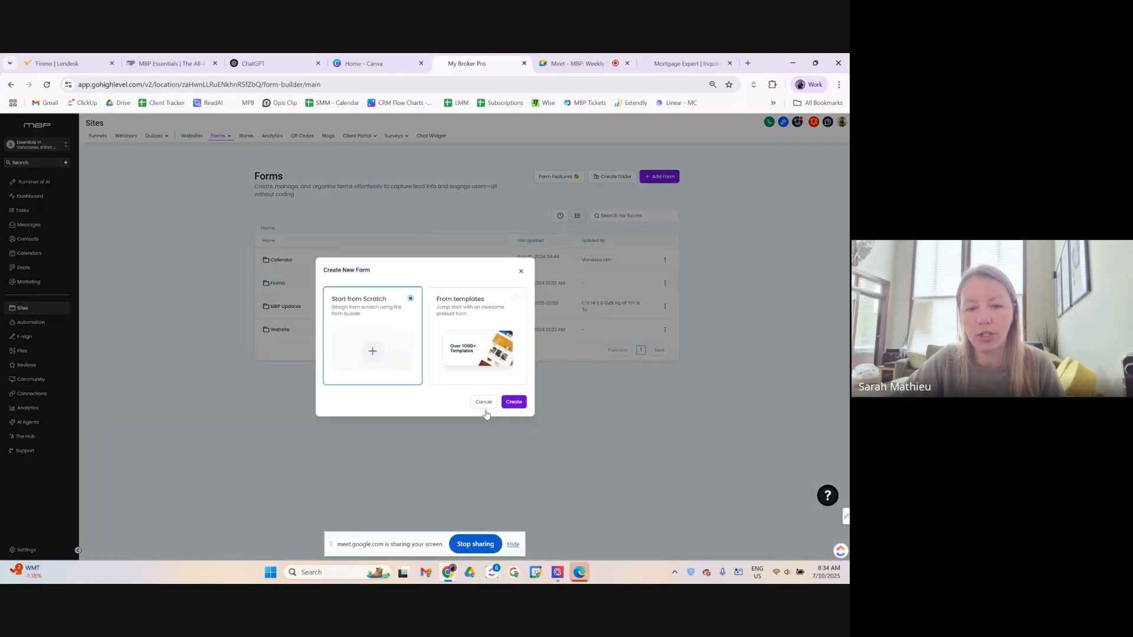
left_click(513, 402)
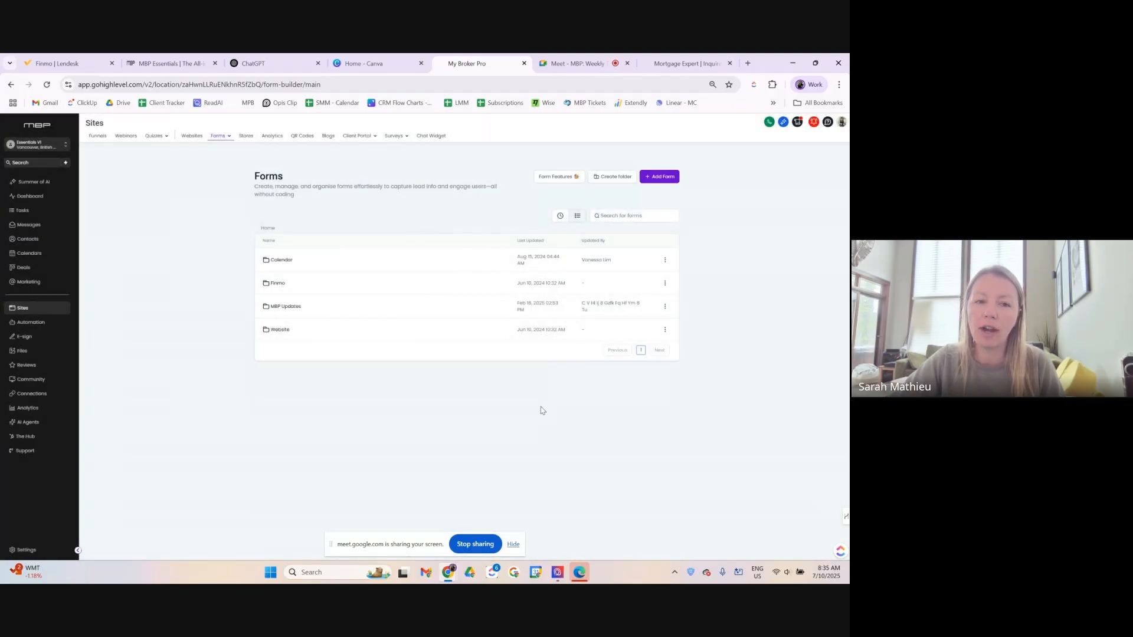
left_click(514, 544)
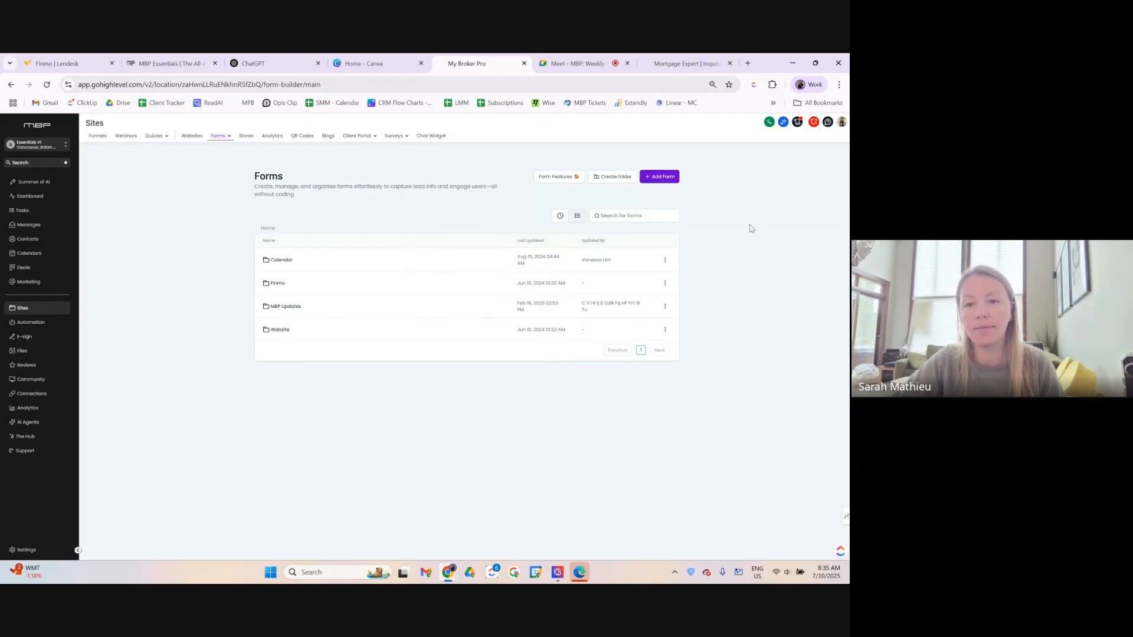
left_click(663, 176)
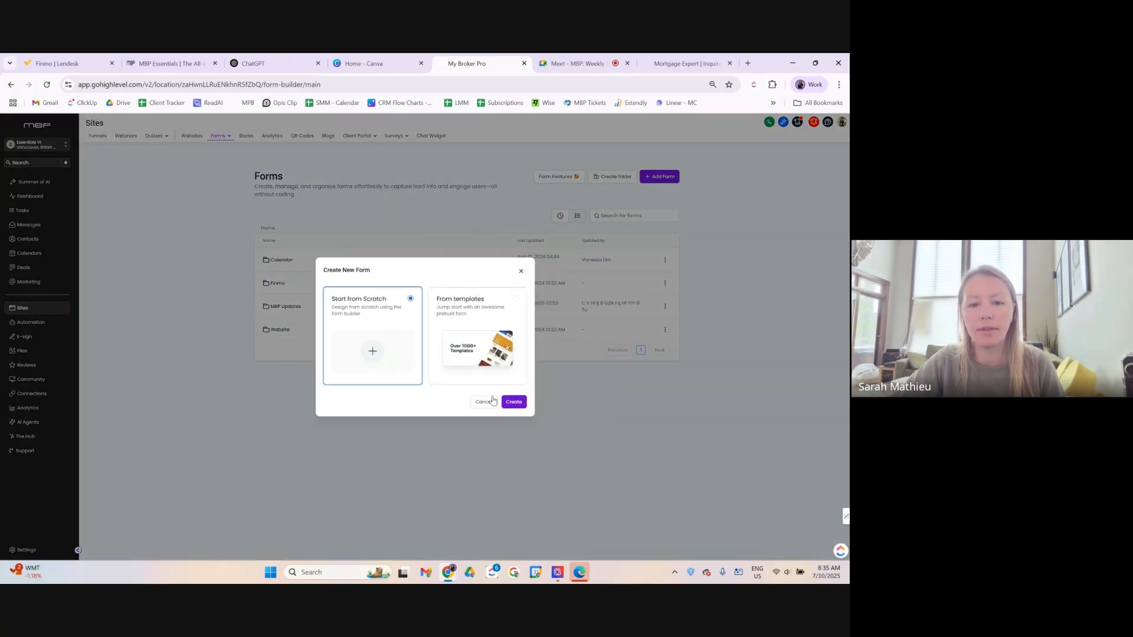
left_click(512, 403)
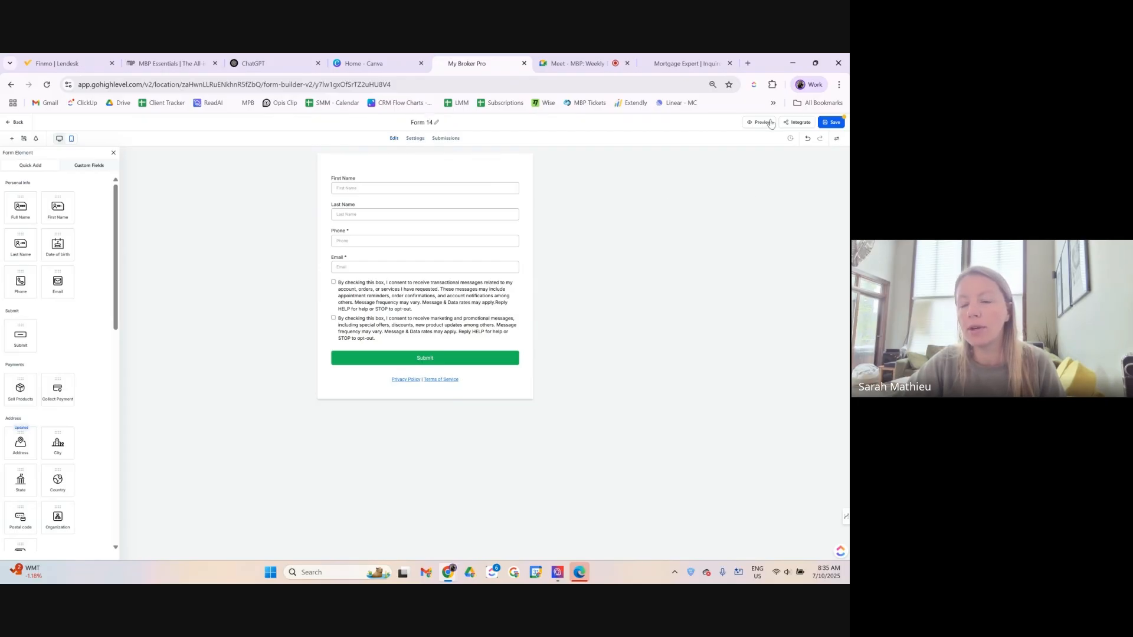
Retitle Form 14 as 'Test Tech Tips' and save the form.
left_click(837, 138)
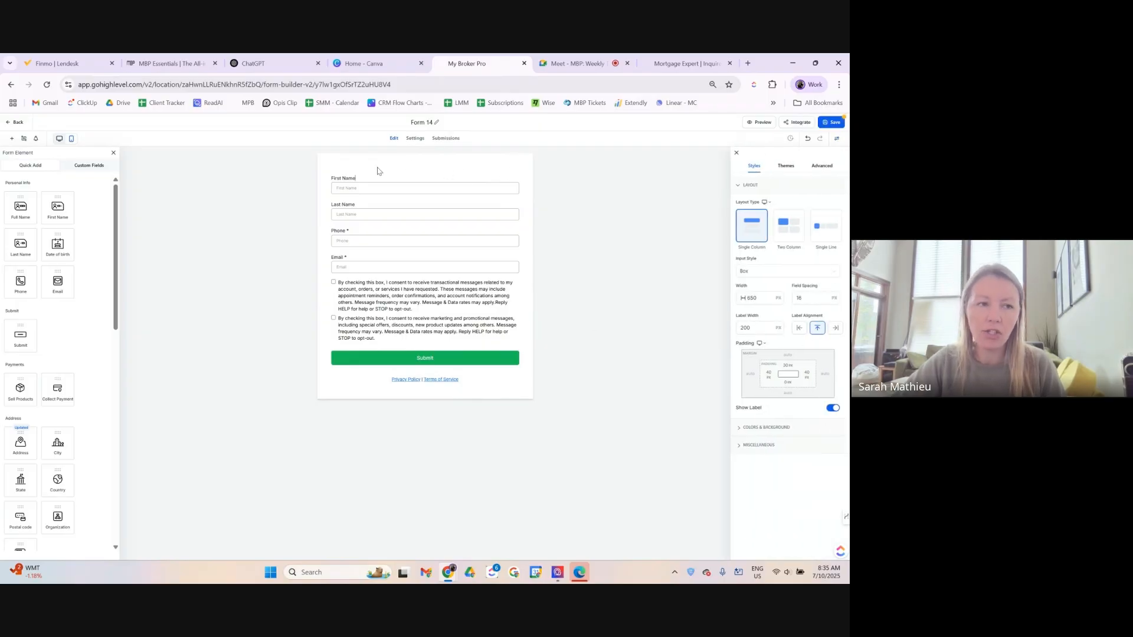
left_click(423, 122)
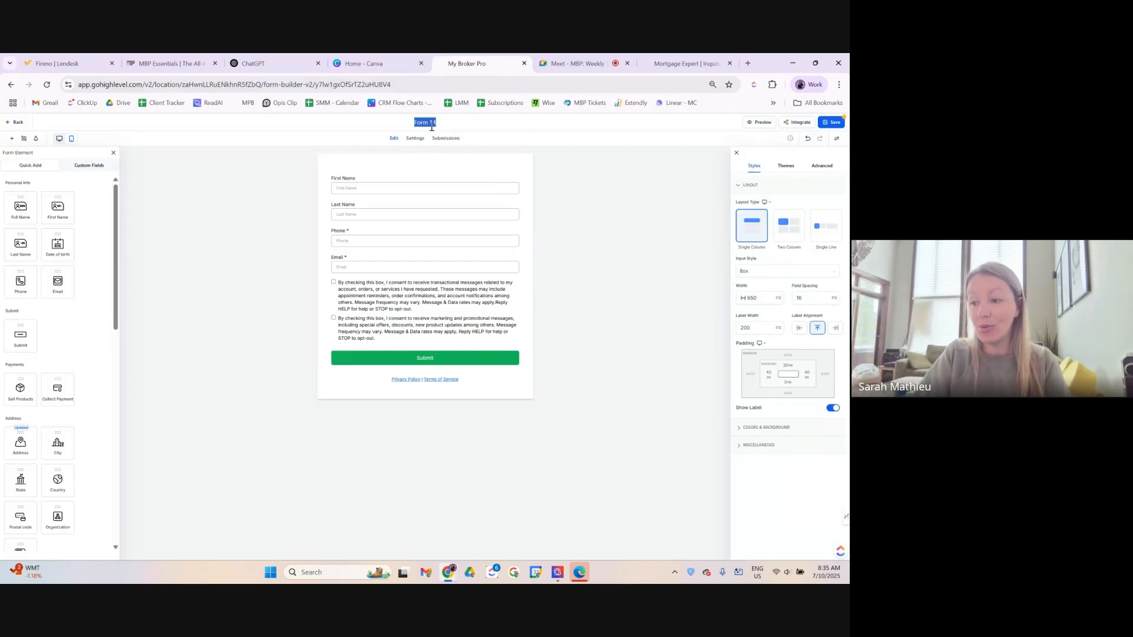
type("Test Tech Tips")
key("Return")
left_click(835, 122)
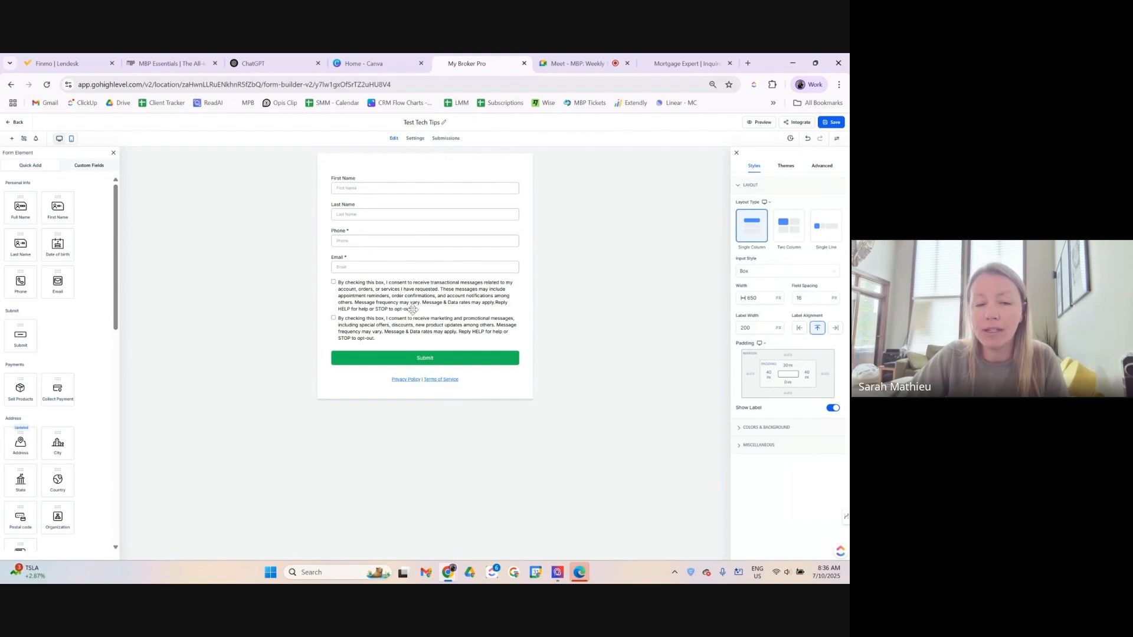
Check the First Name, Email and Phone field settings, ending on First Name.
left_click(347, 186)
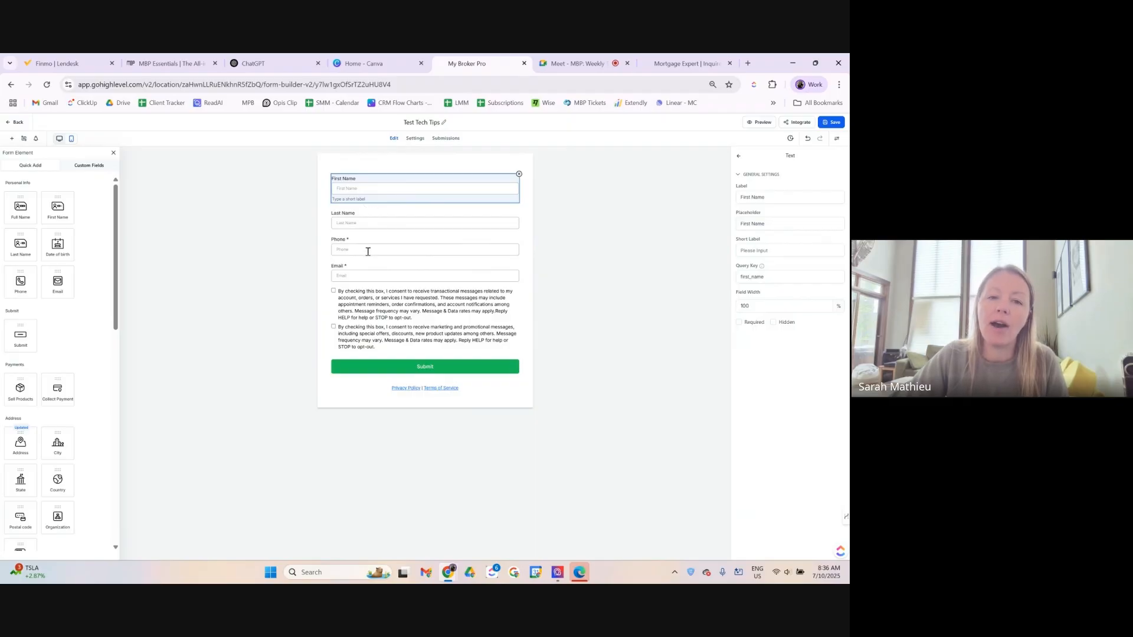
left_click(366, 277)
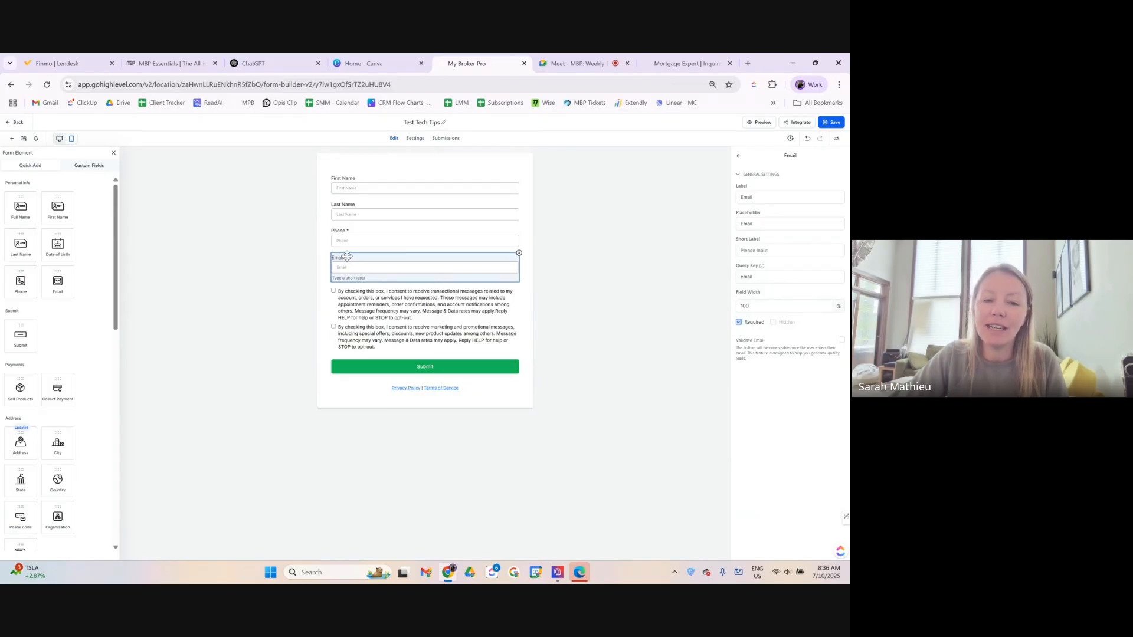
left_click(347, 233)
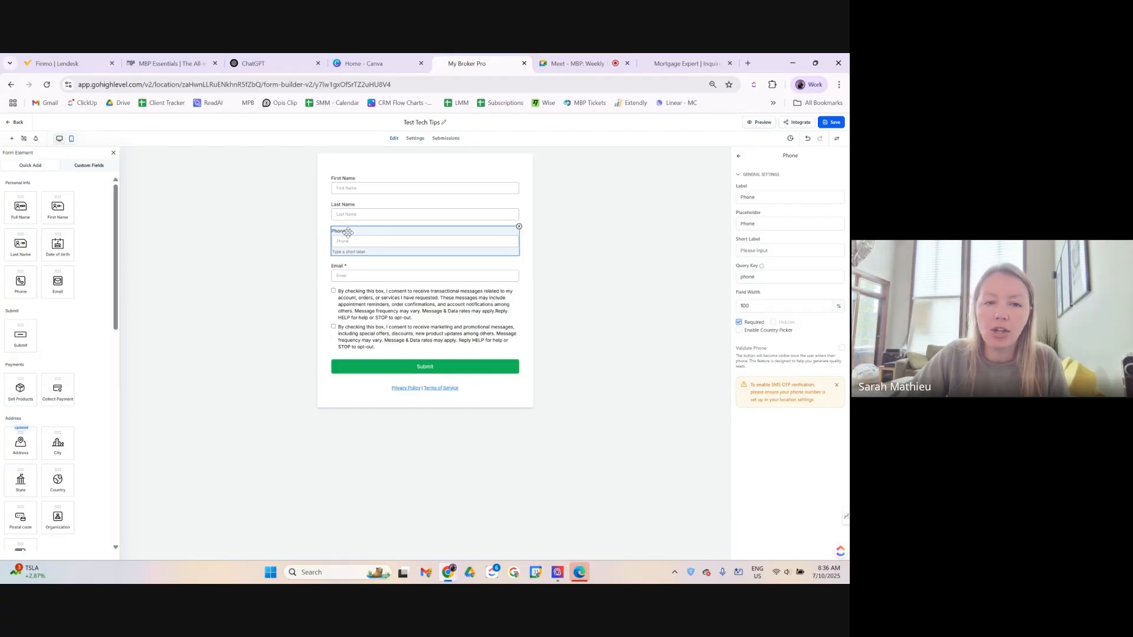
left_click(373, 186)
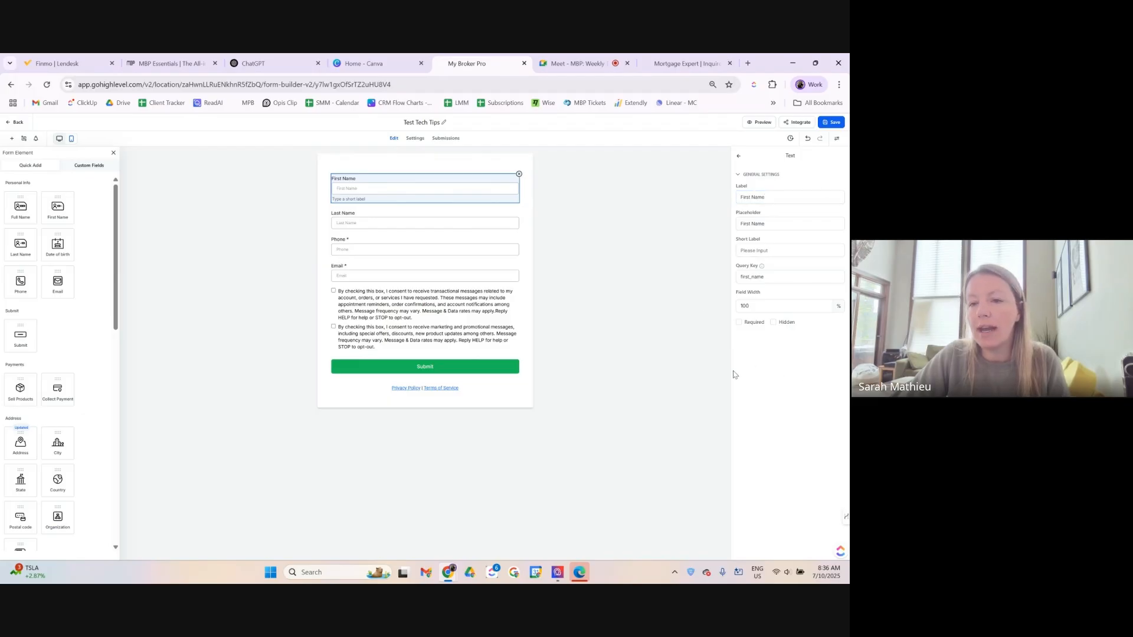
Tick Required on First and Last Name, untick it on Phone, then check Email and consent settings.
left_click(740, 323)
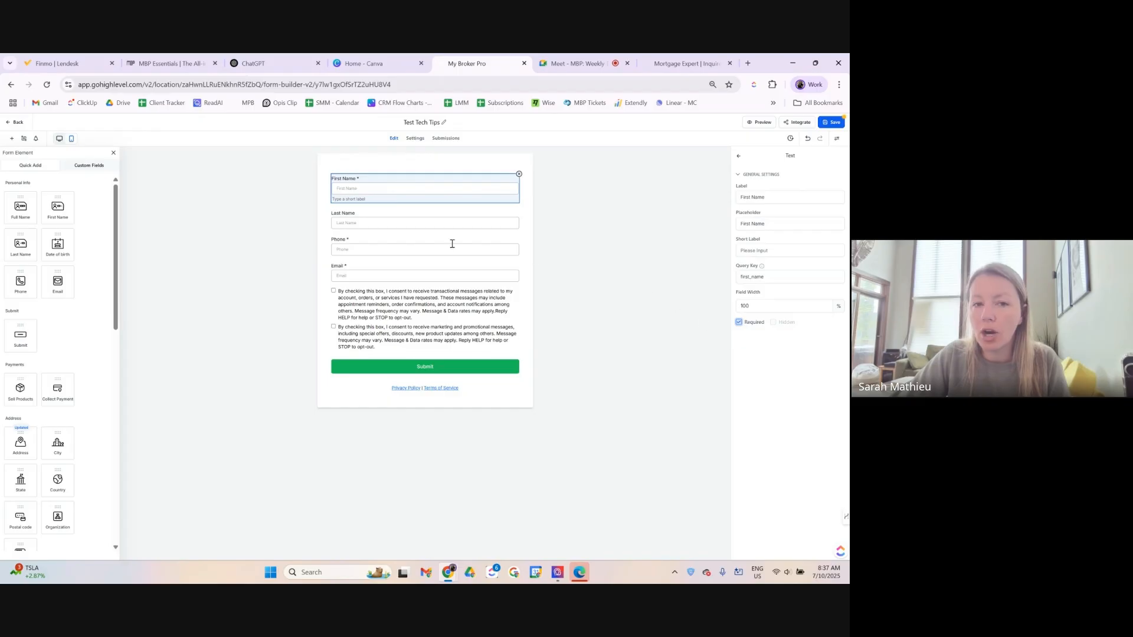
left_click(407, 220)
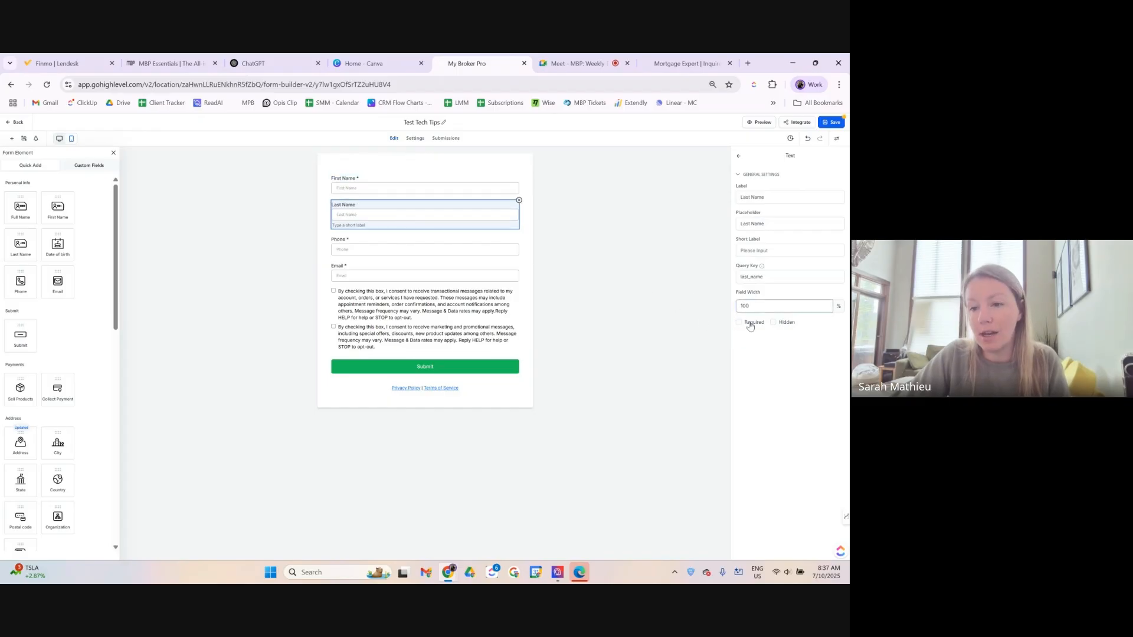
left_click(739, 323)
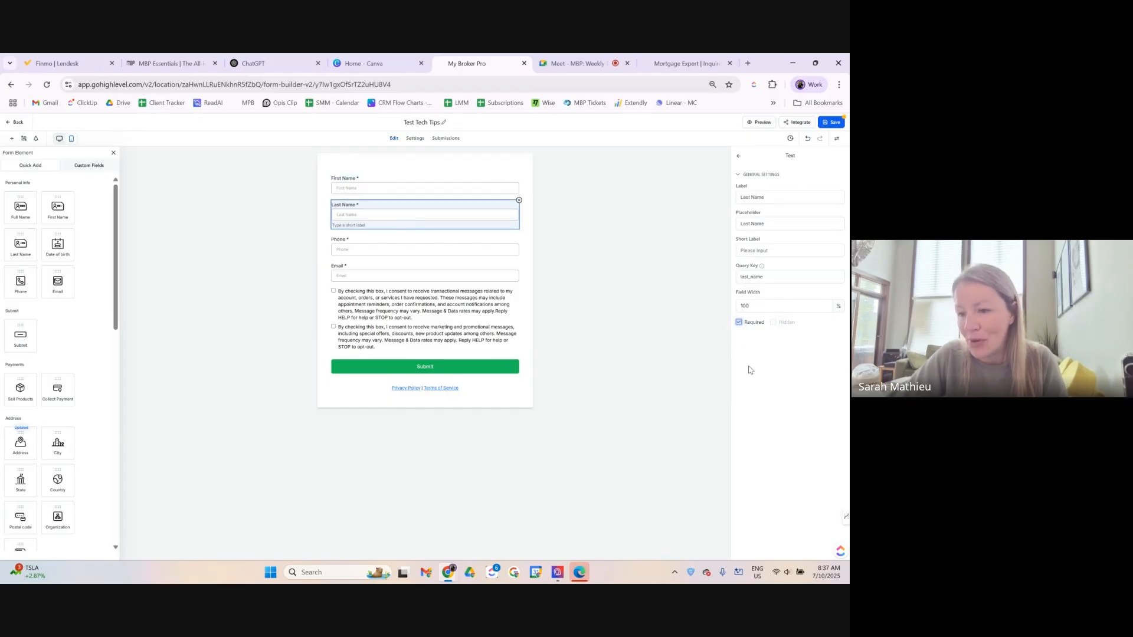
left_click(449, 260)
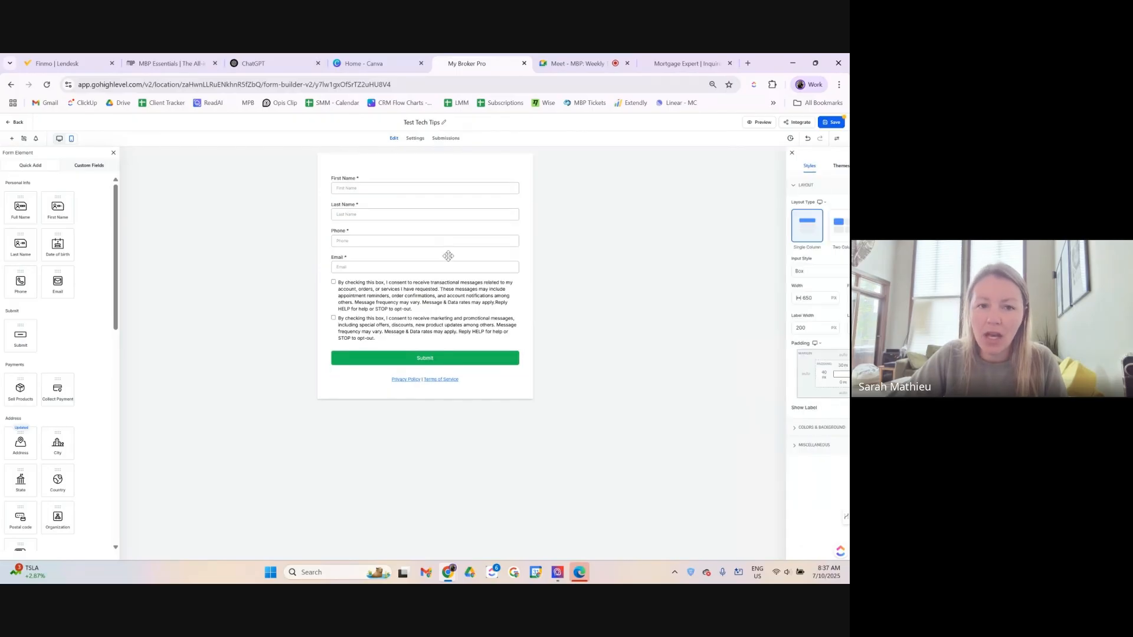
left_click(458, 234)
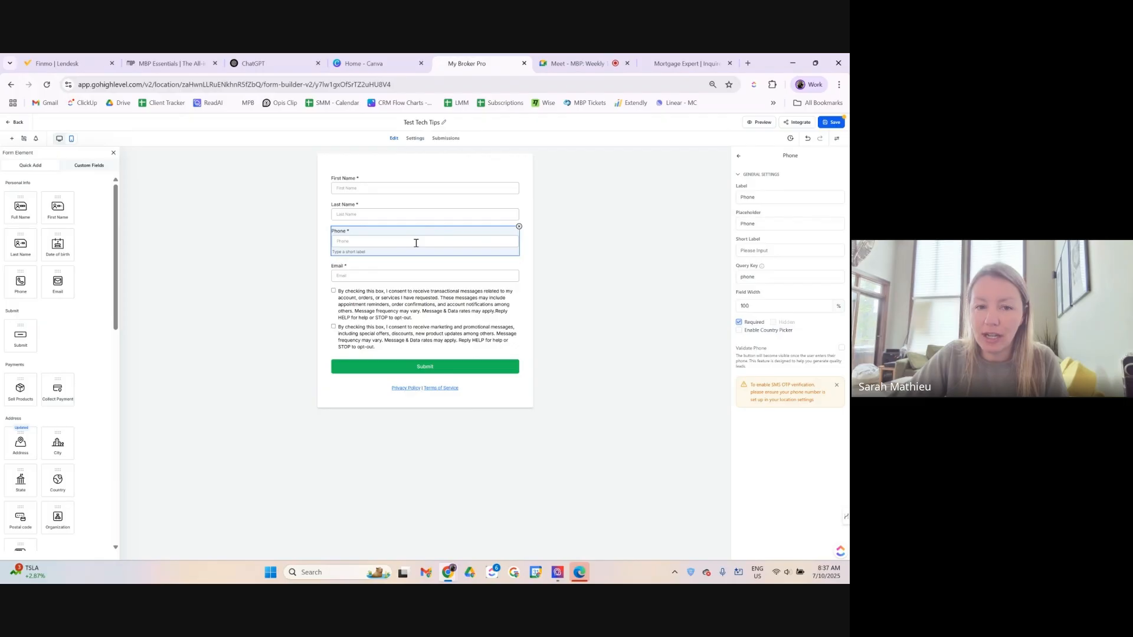
left_click(739, 323)
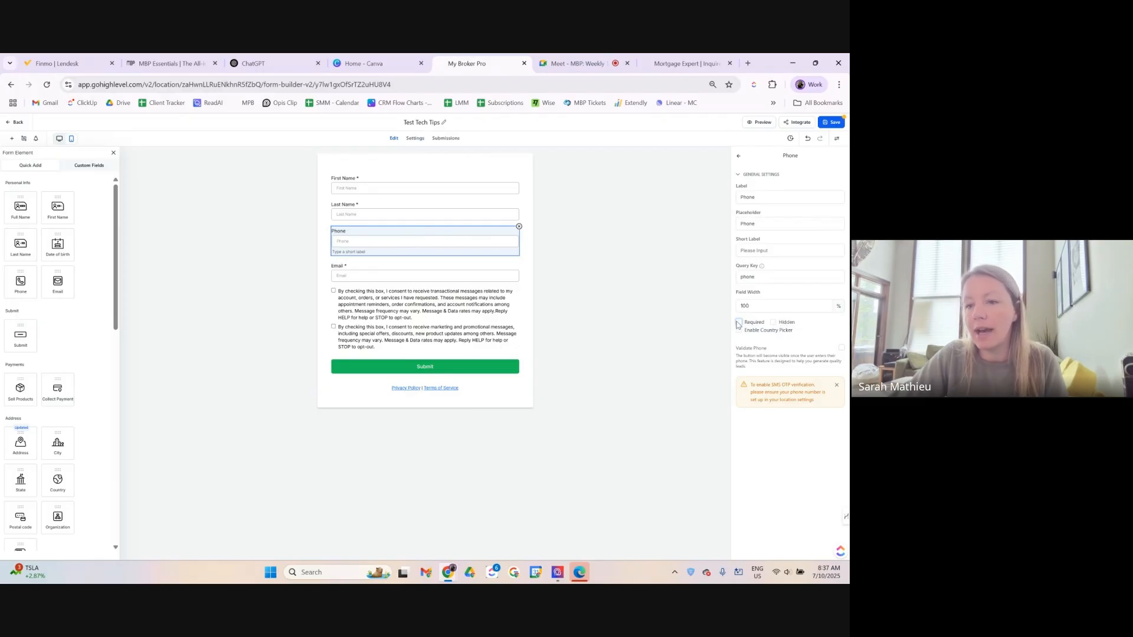
left_click(386, 276)
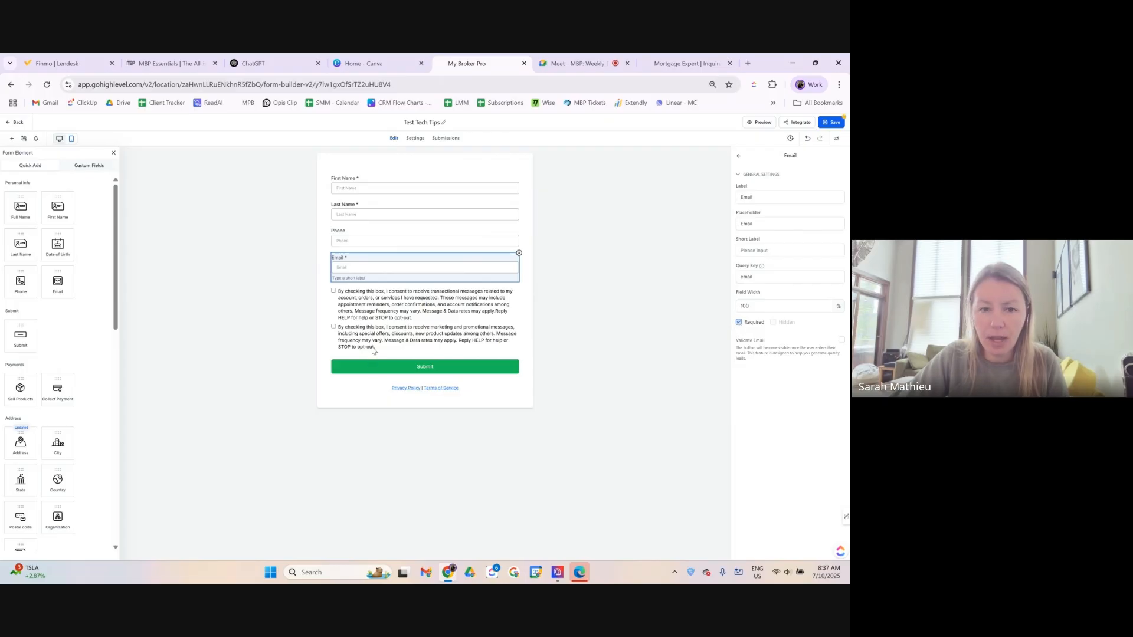
left_click(433, 312)
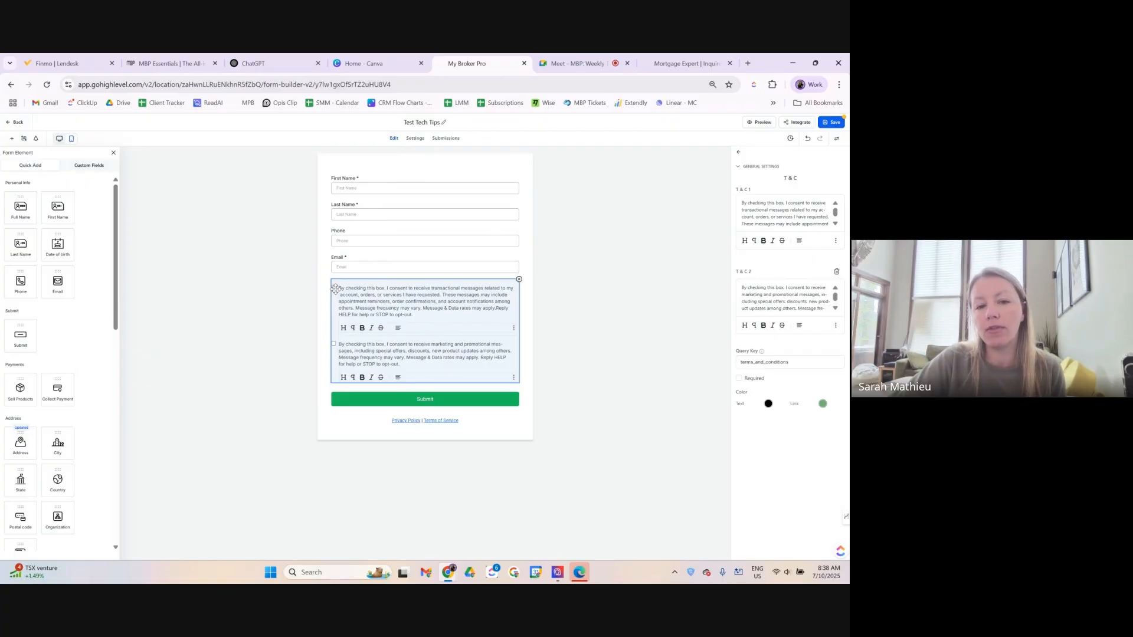
left_click(415, 402)
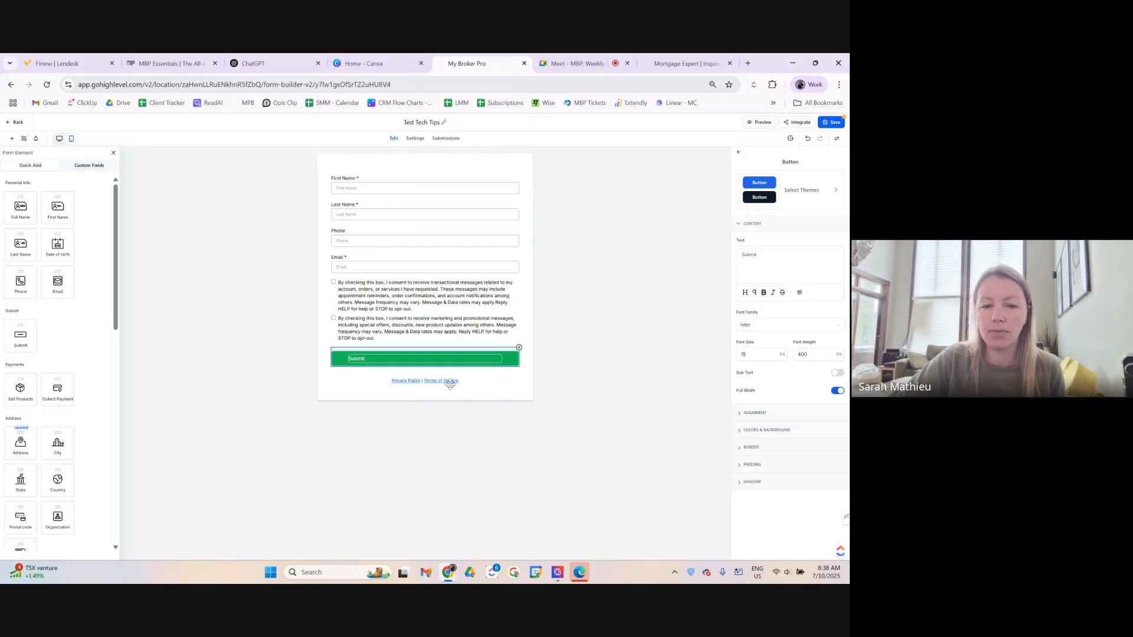
left_click(414, 383)
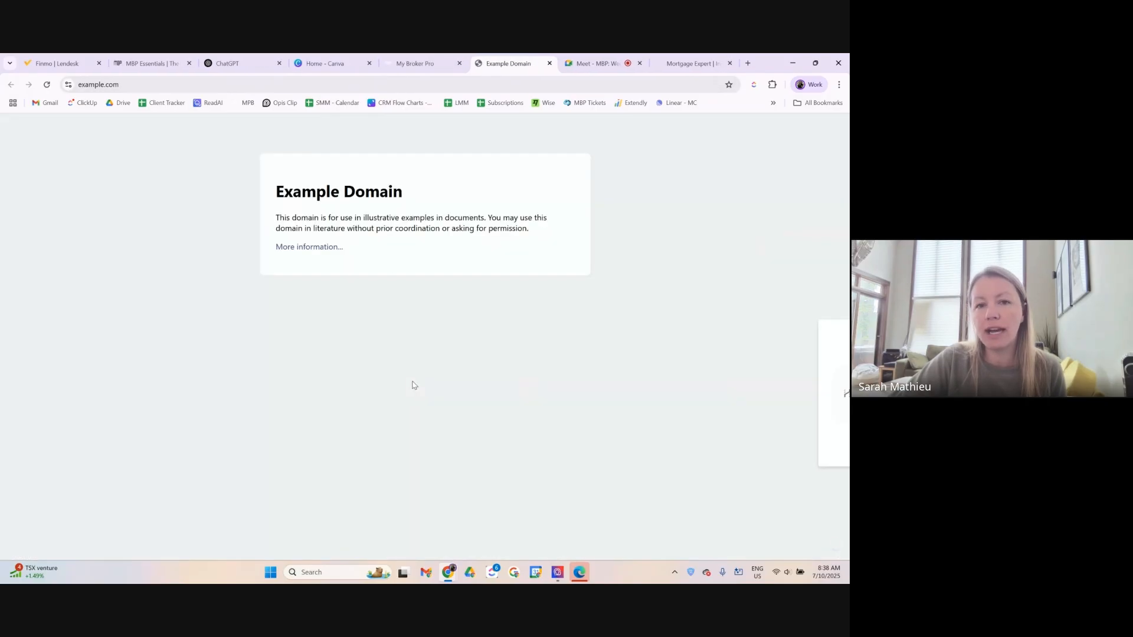
left_click(549, 63)
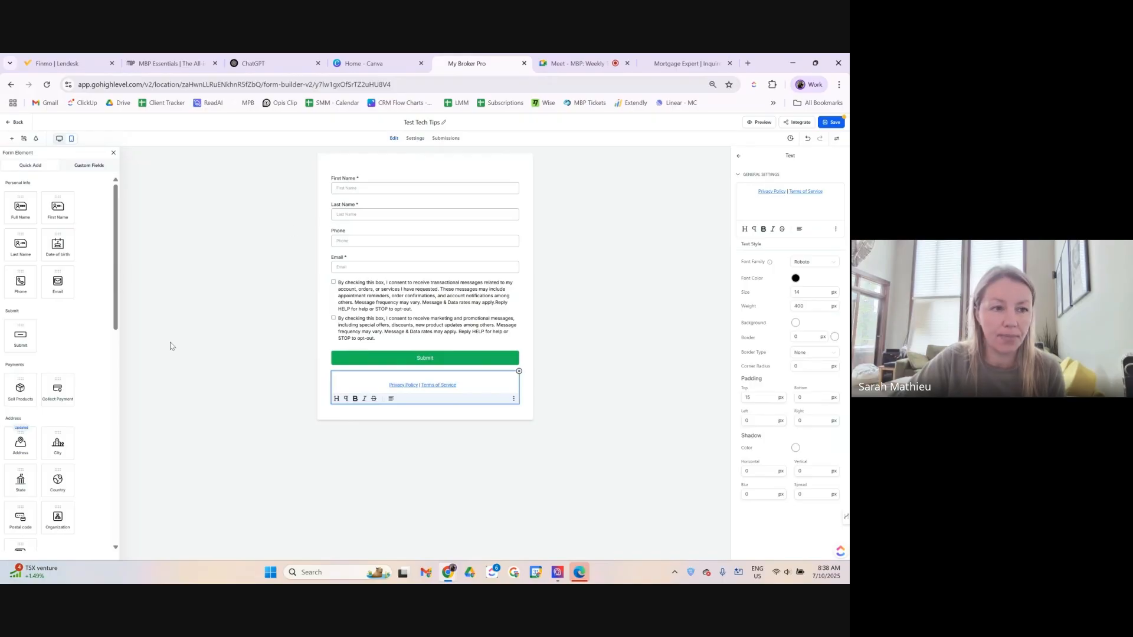
left_click(383, 176)
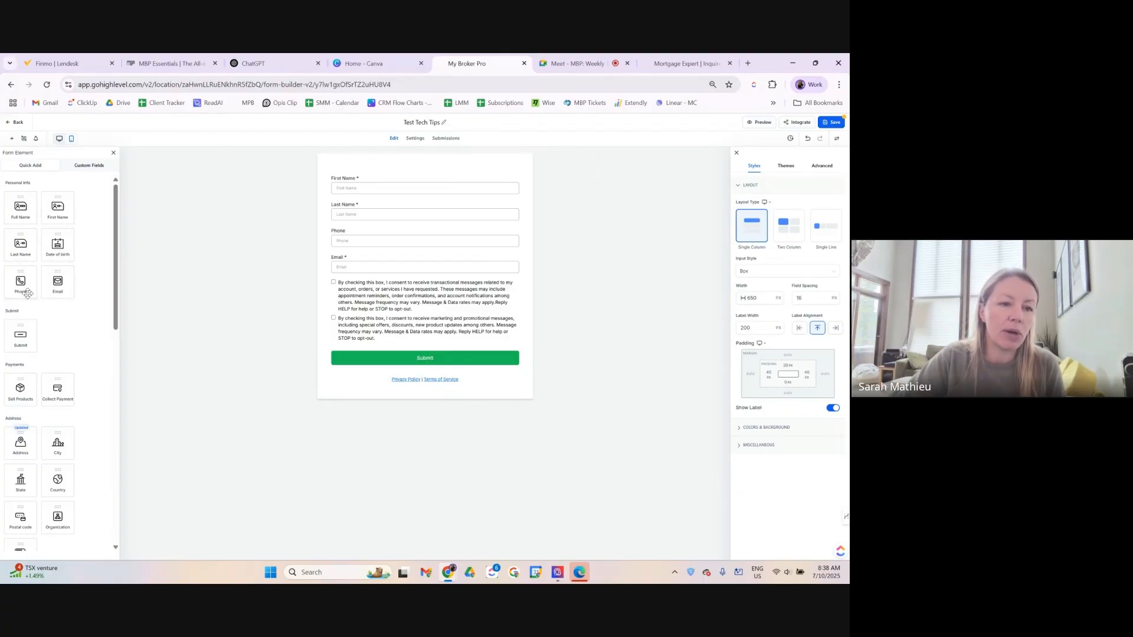
scroll(56, 268, "down", 1)
scroll(46, 315, "down", 1)
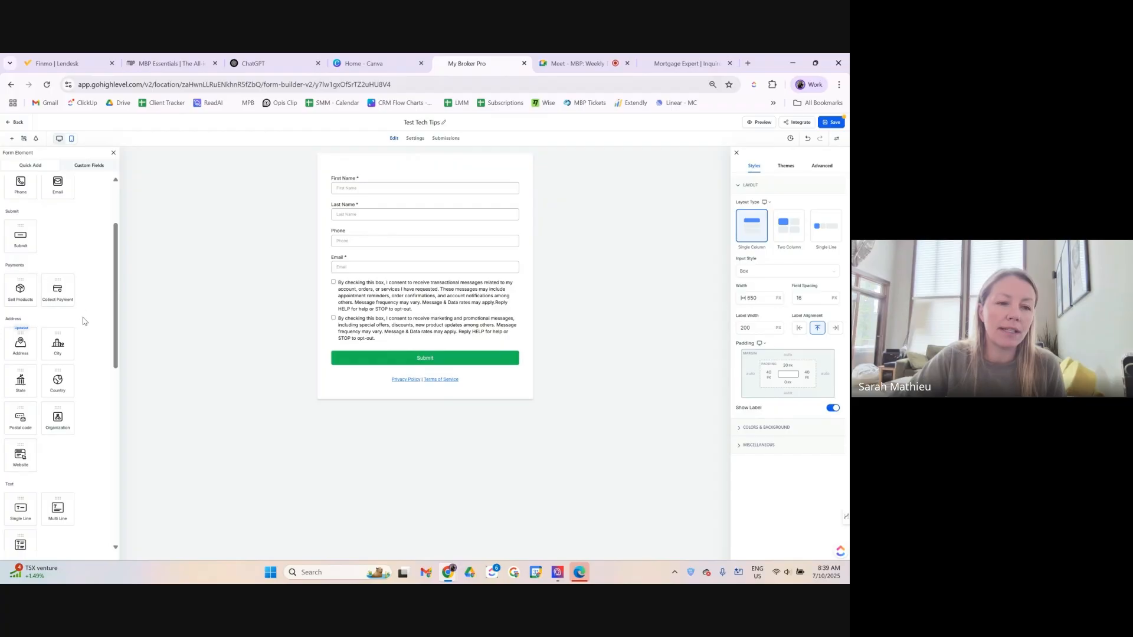
scroll(84, 322, "down", 1)
scroll(87, 315, "down", 1)
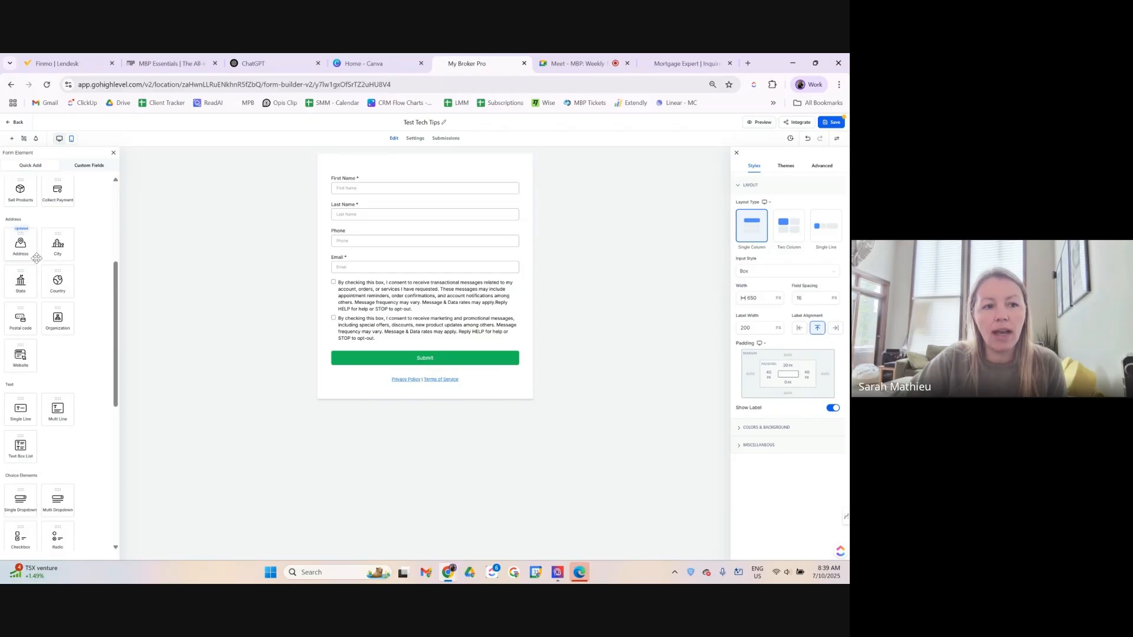
Add City and State fields below Email, relabelling State and its placeholder to 'Province'.
left_click_drag(71, 247, 378, 307)
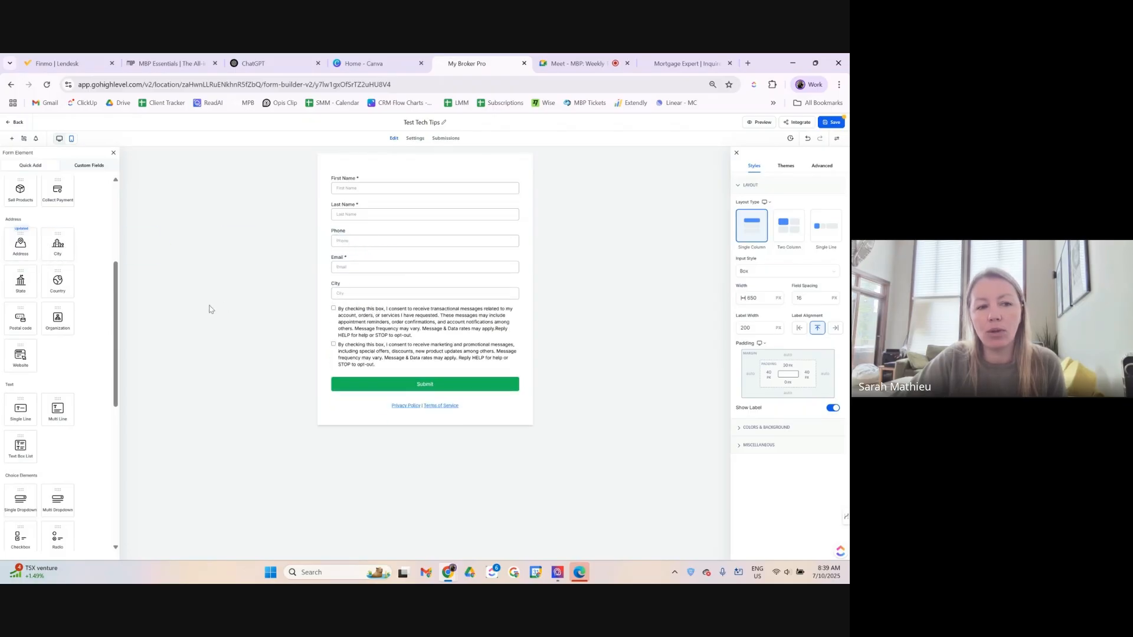
left_click_drag(21, 291, 361, 331)
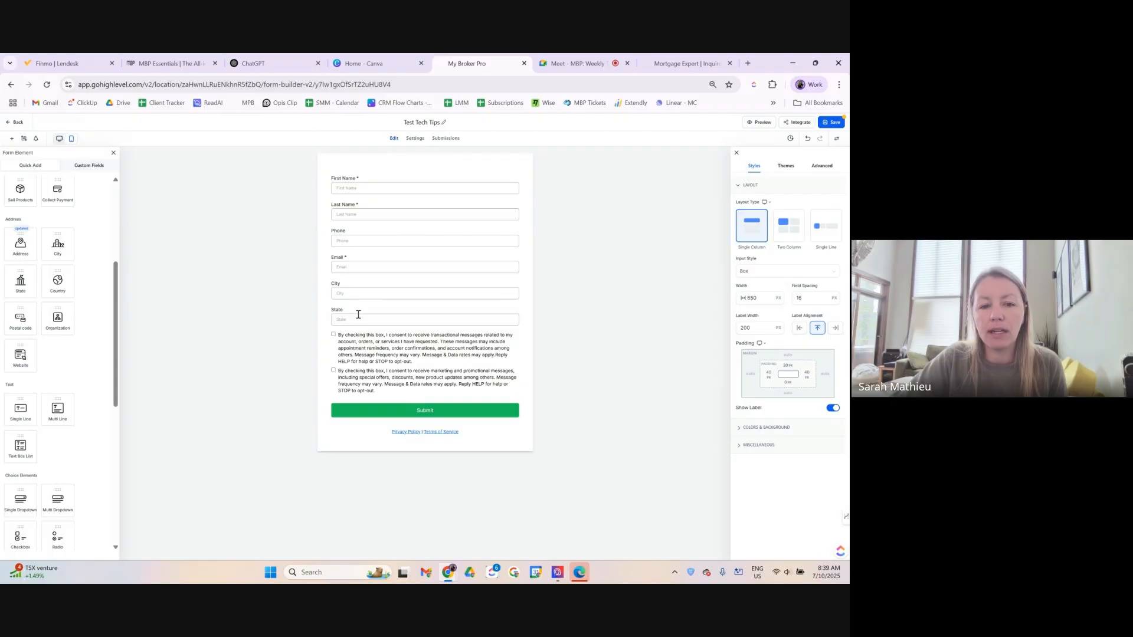
left_click(358, 314)
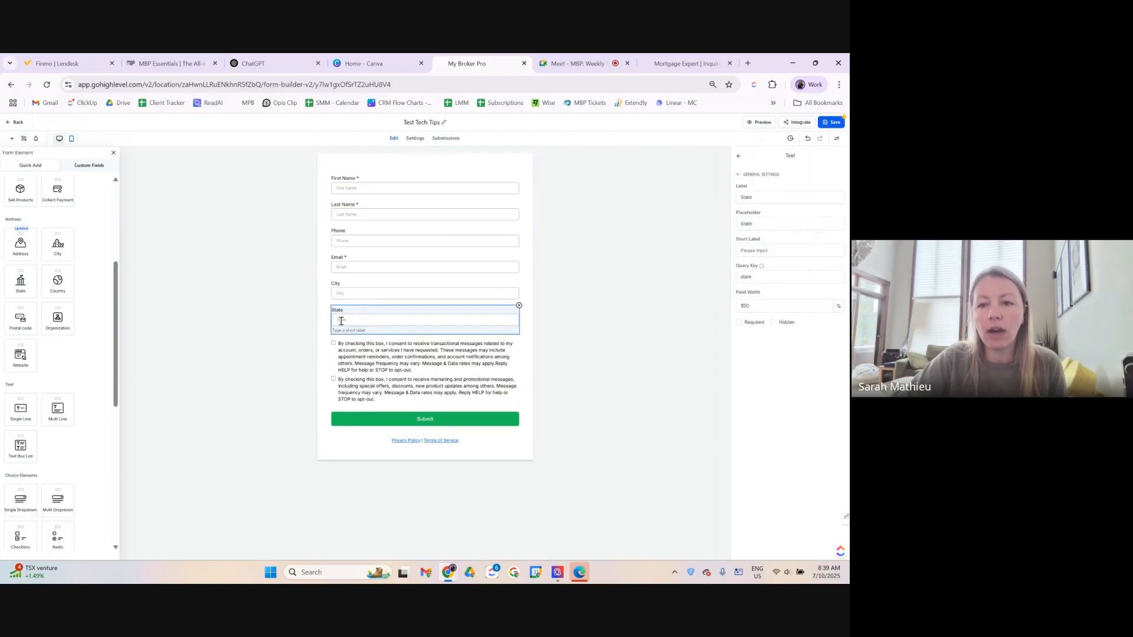
double_click(778, 197)
type("Province")
double_click(780, 224)
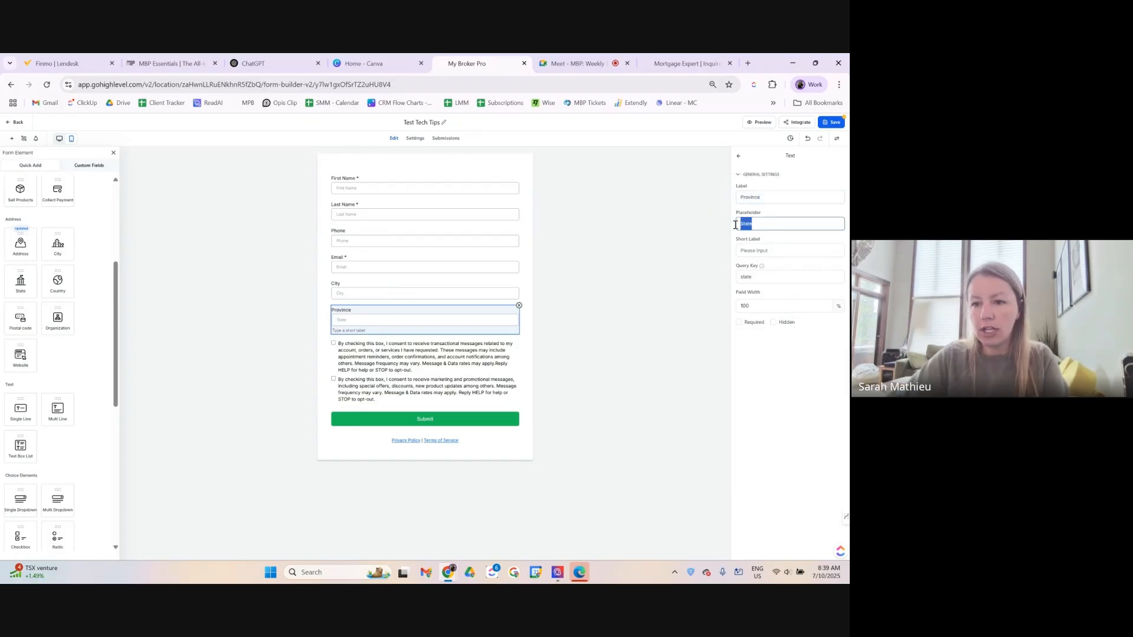
type("Pro")
type("vince")
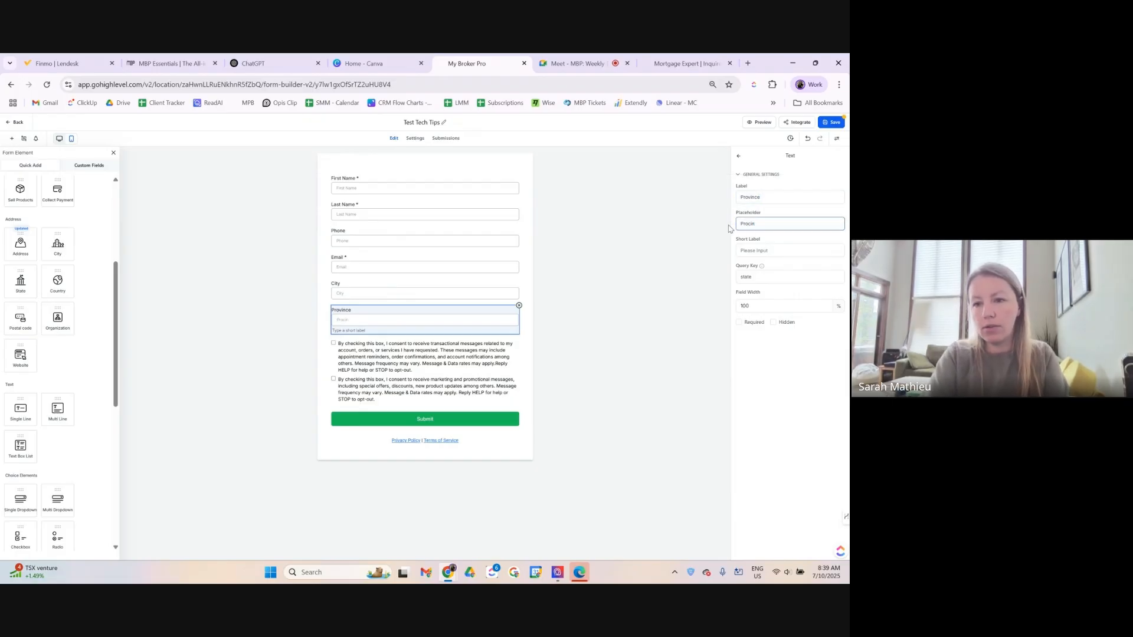
left_click(821, 451)
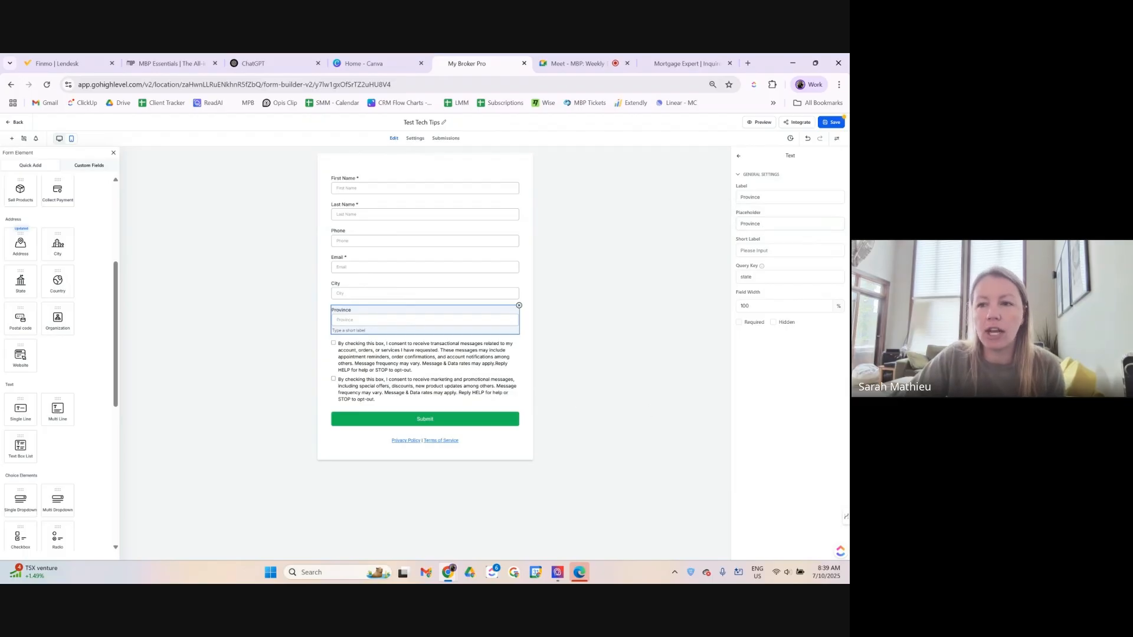
Save the form and add an Organization field below Province.
left_click(823, 123)
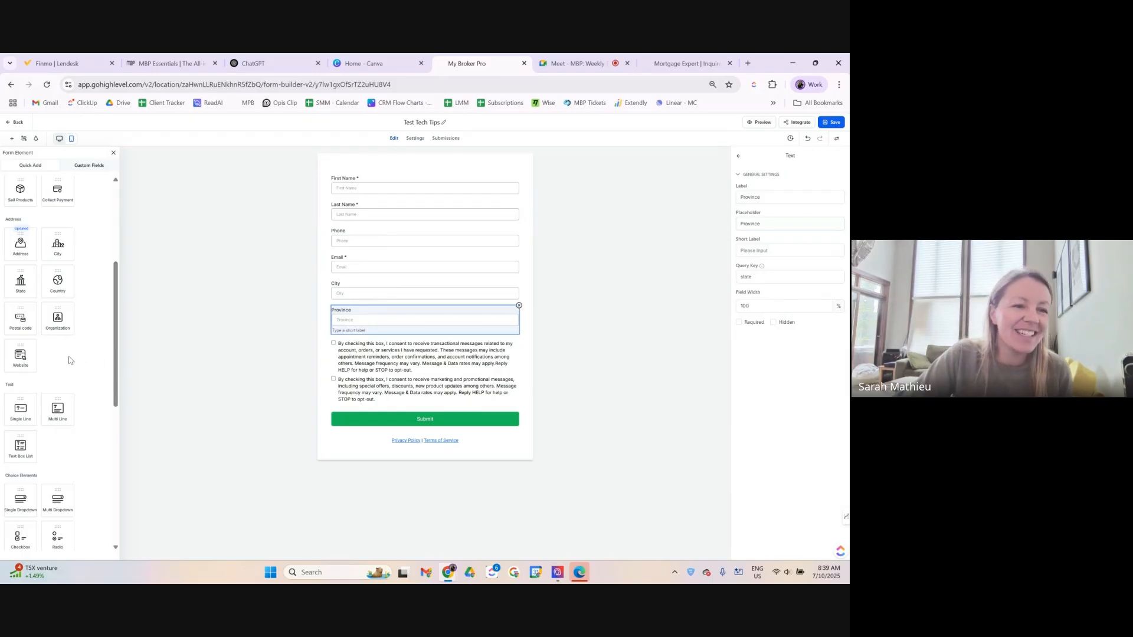
left_click_drag(55, 321, 345, 348)
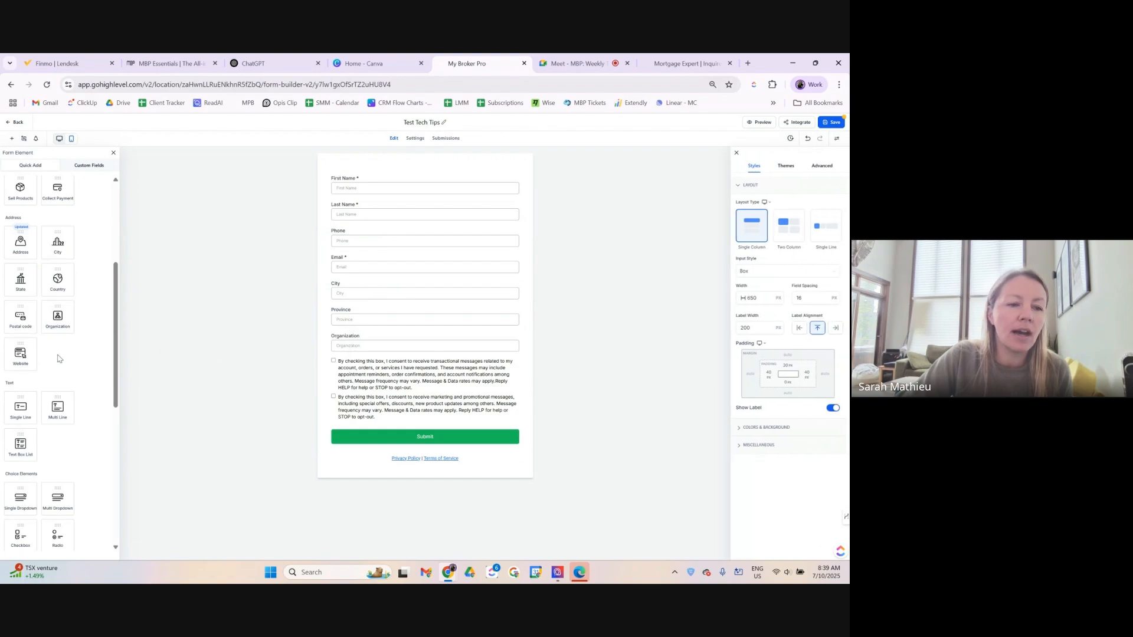
scroll(59, 358, "down", 2)
Add a single-line field below Organization labelled 'Feedback'.
left_click_drag(20, 311, 343, 372)
left_click(355, 369)
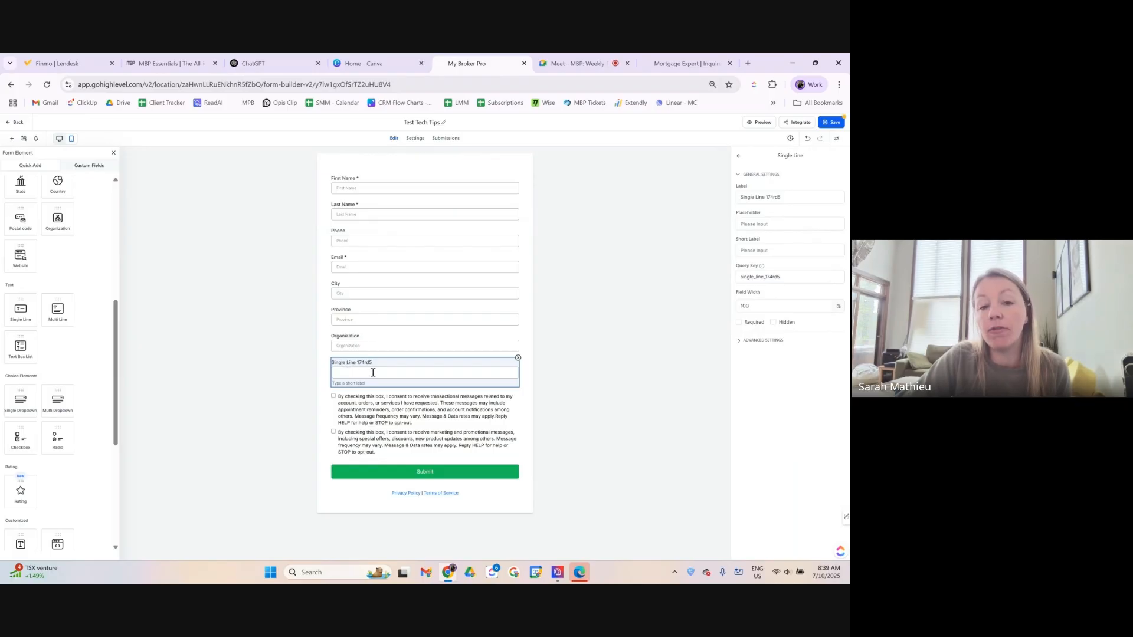
double_click(787, 190)
key("ctrl+a")
type("Feedback")
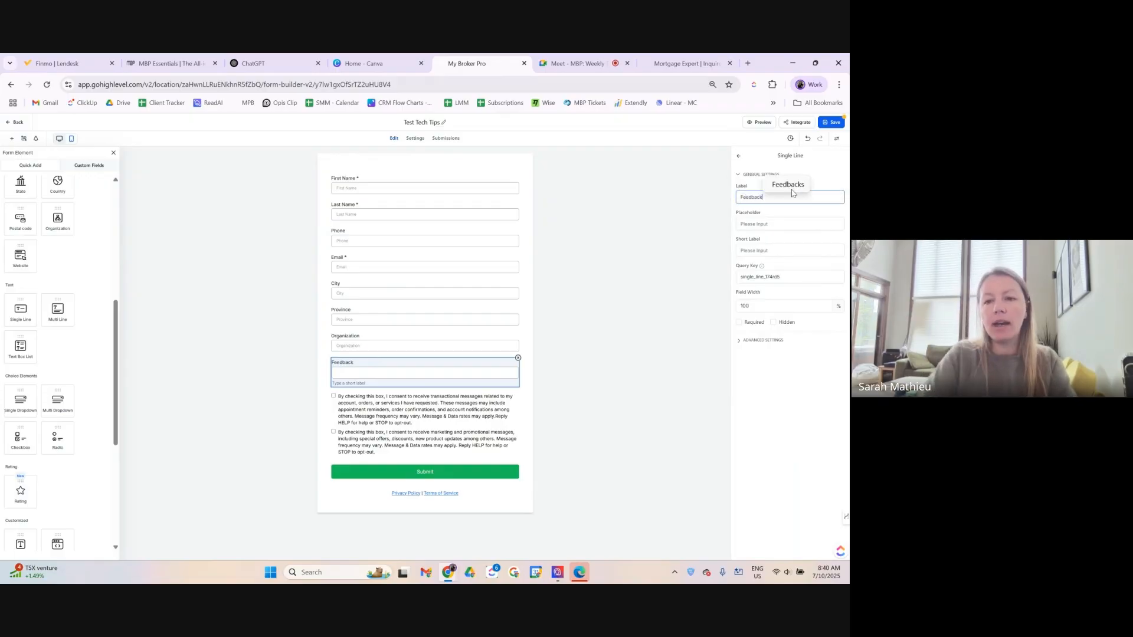
left_click(785, 468)
left_click(398, 376)
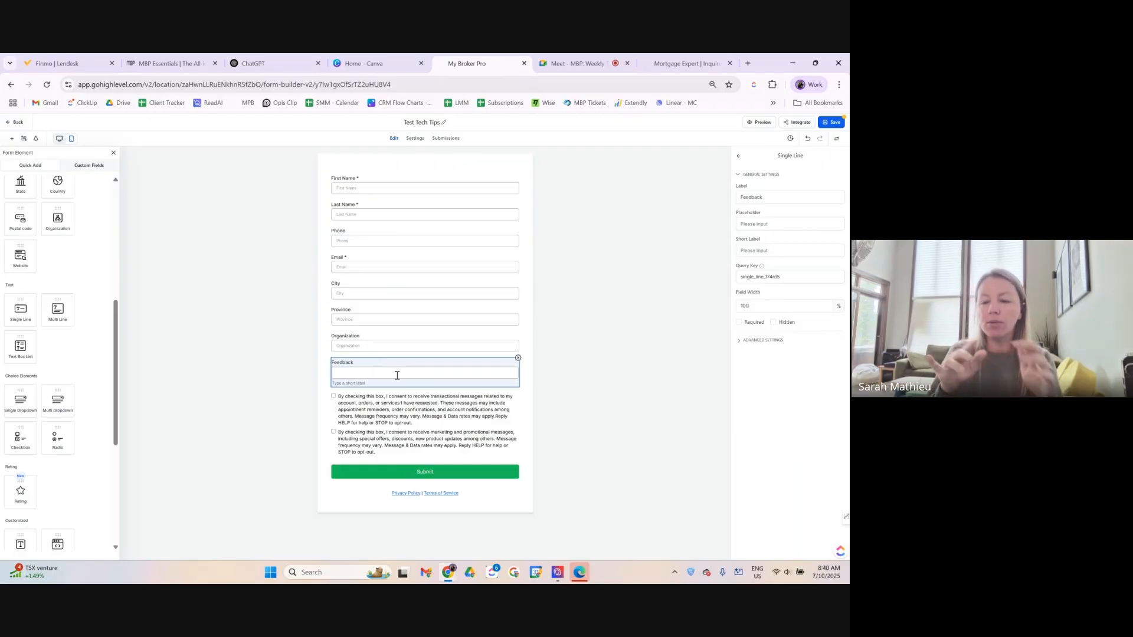
Try a multi-line text field below Feedback, then delete it.
left_click_drag(53, 307, 363, 406)
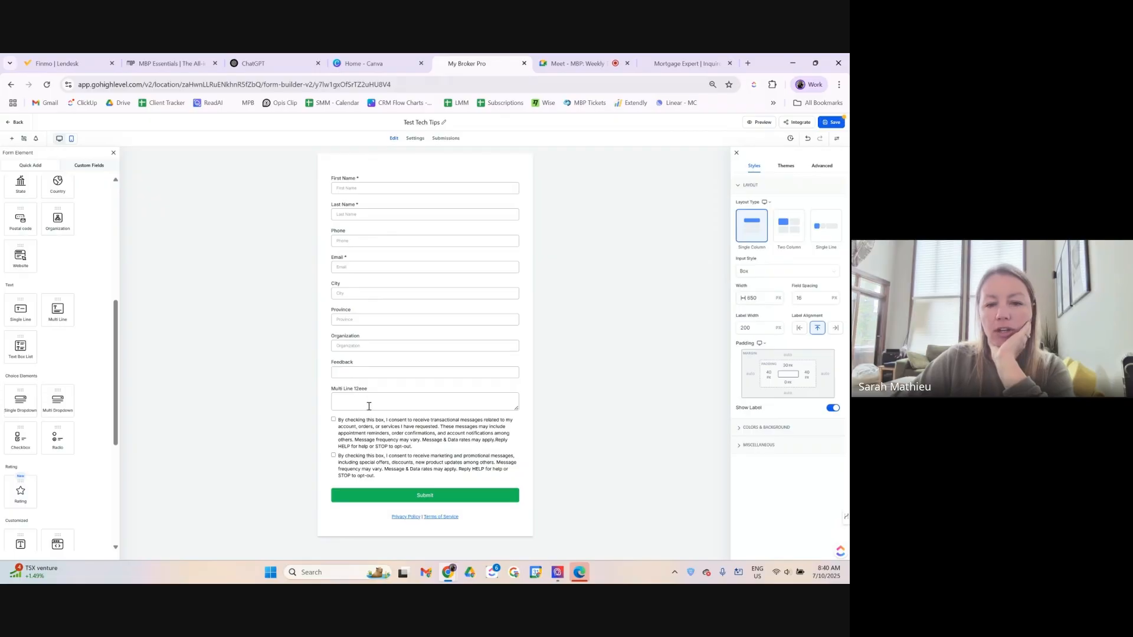
left_click(519, 407)
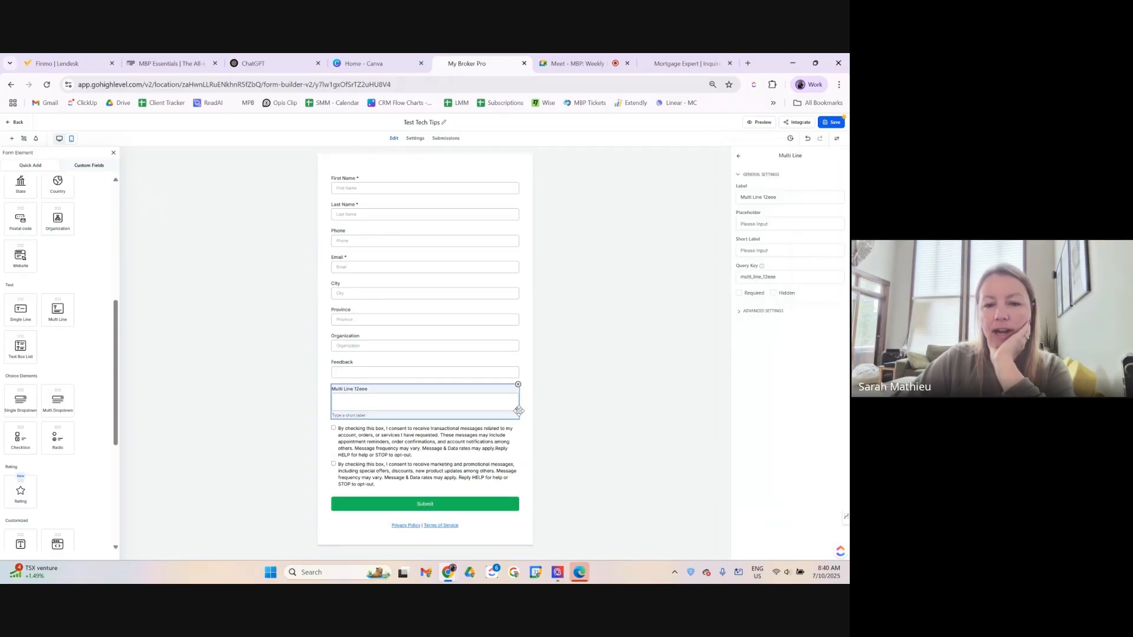
left_click(519, 408)
left_click_drag(516, 409, 511, 469)
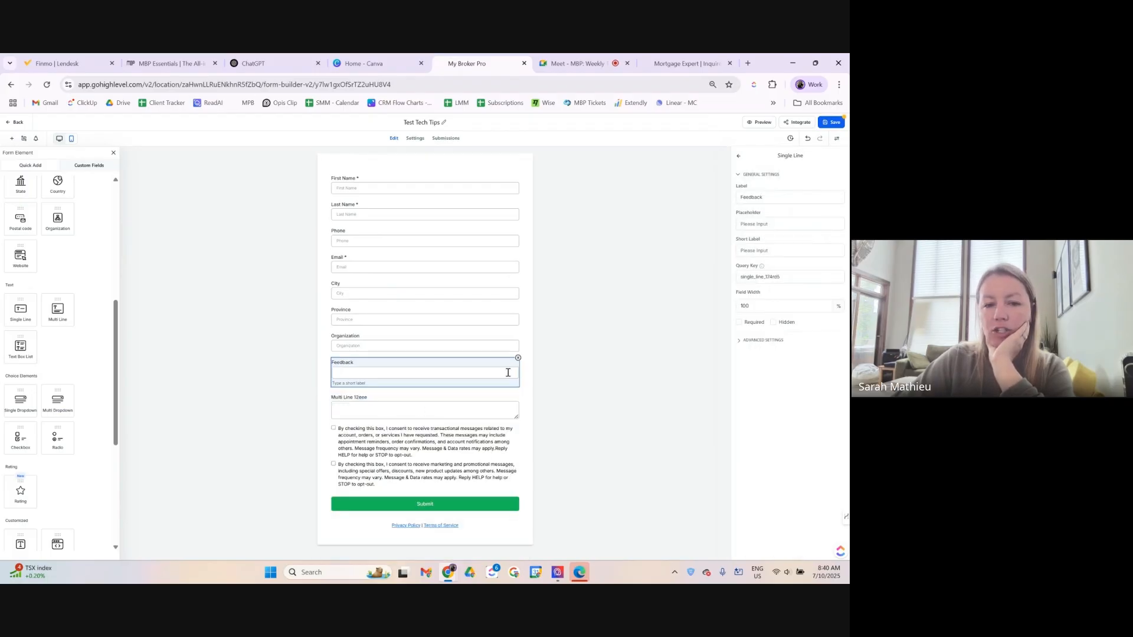
left_click(518, 385)
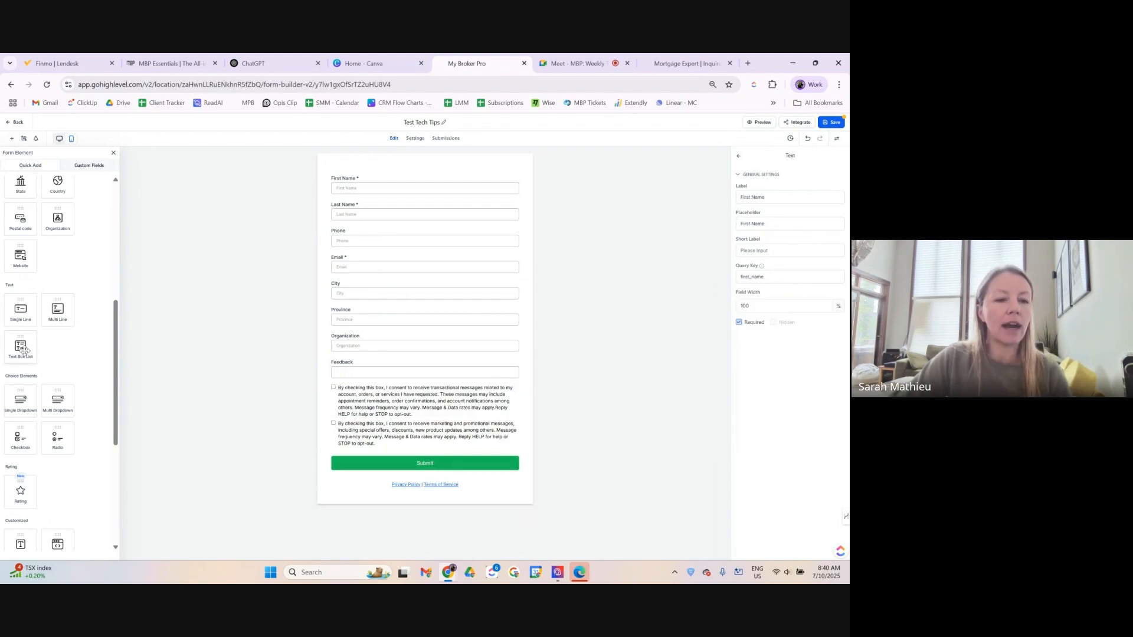
Add a Text Box List field, inspect its option settings, then delete it.
left_click_drag(24, 351, 372, 384)
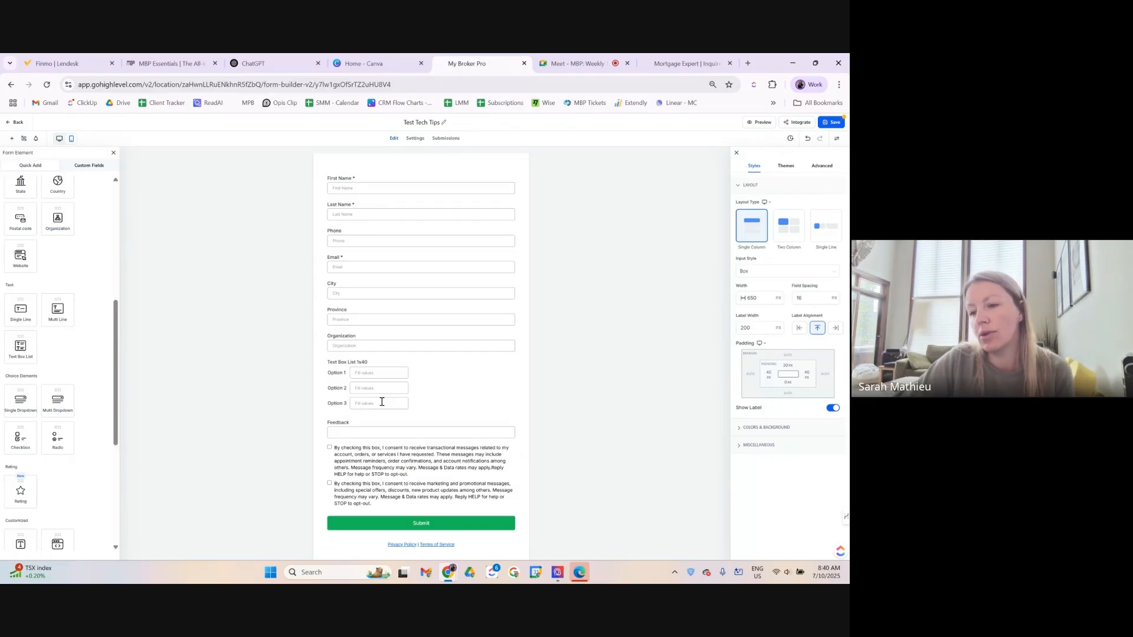
left_click(338, 364)
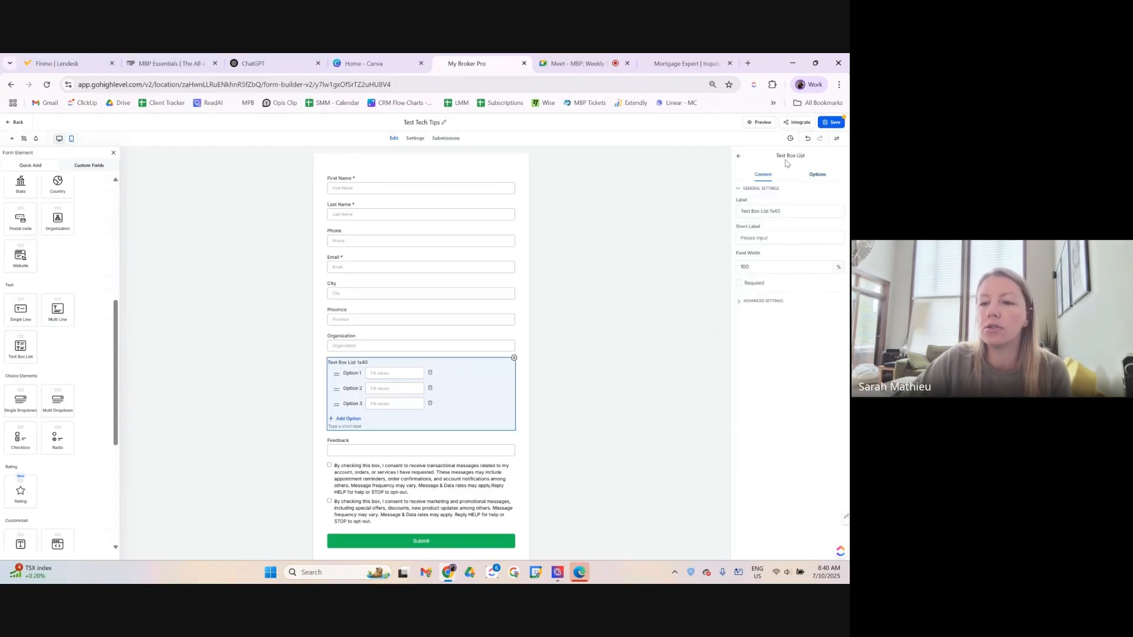
left_click(817, 175)
left_click(800, 206)
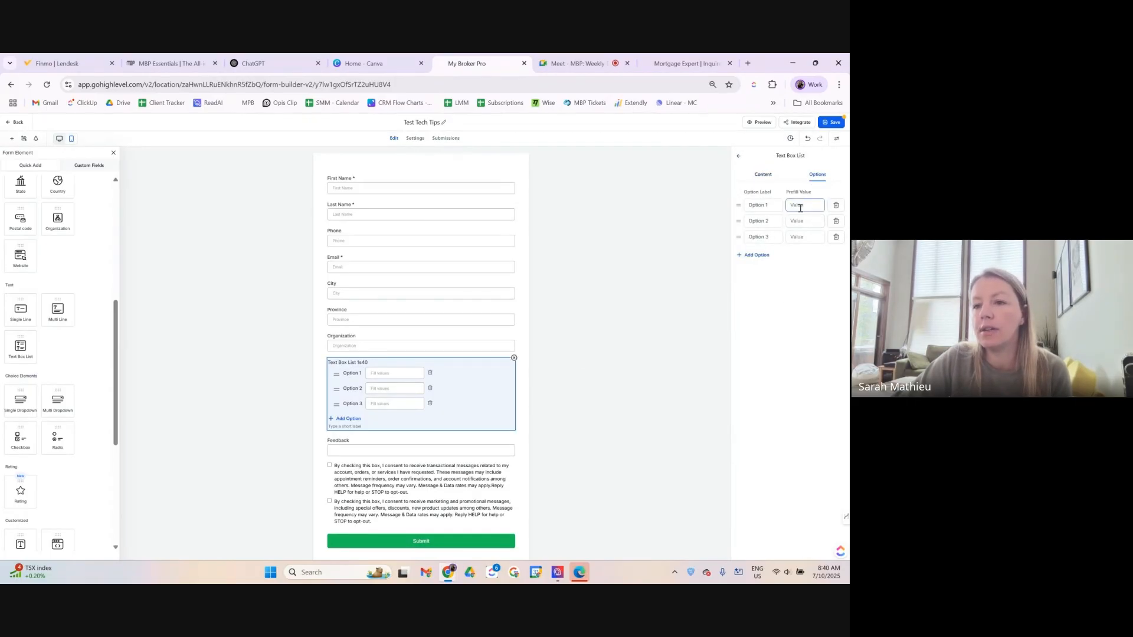
mouse_move(761, 203)
left_mouse_down()
mouse_move(751, 204)
mouse_move(766, 204)
left_mouse_up()
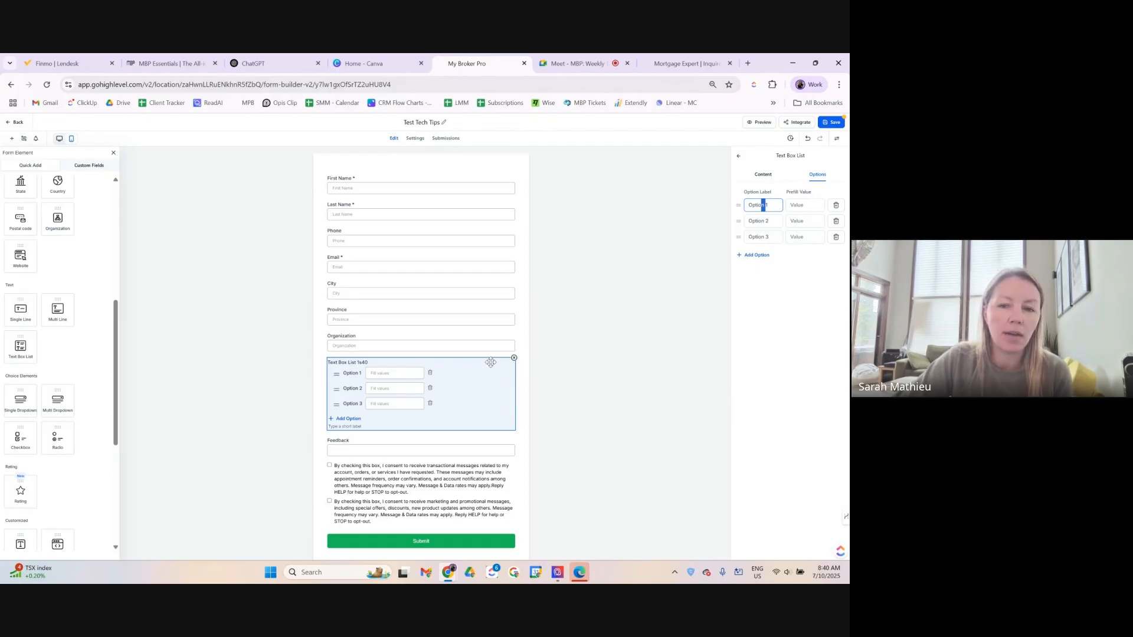
left_click(514, 359)
Place a Single Dropdown field just below Feedback.
scroll(60, 416, "down", 2)
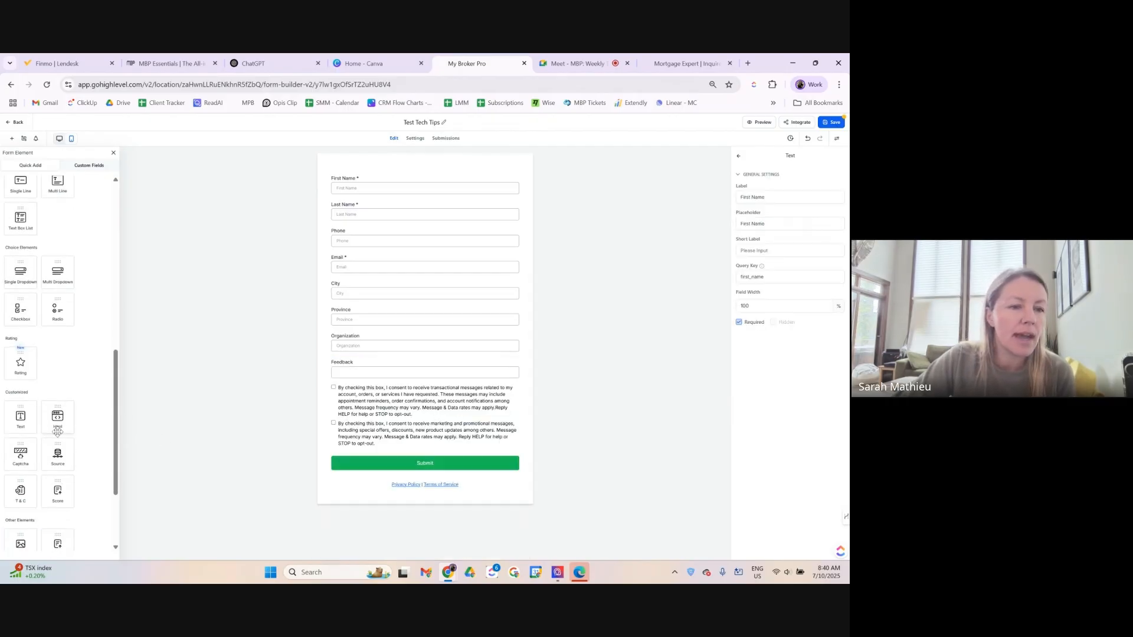
scroll(29, 265, "up", 1)
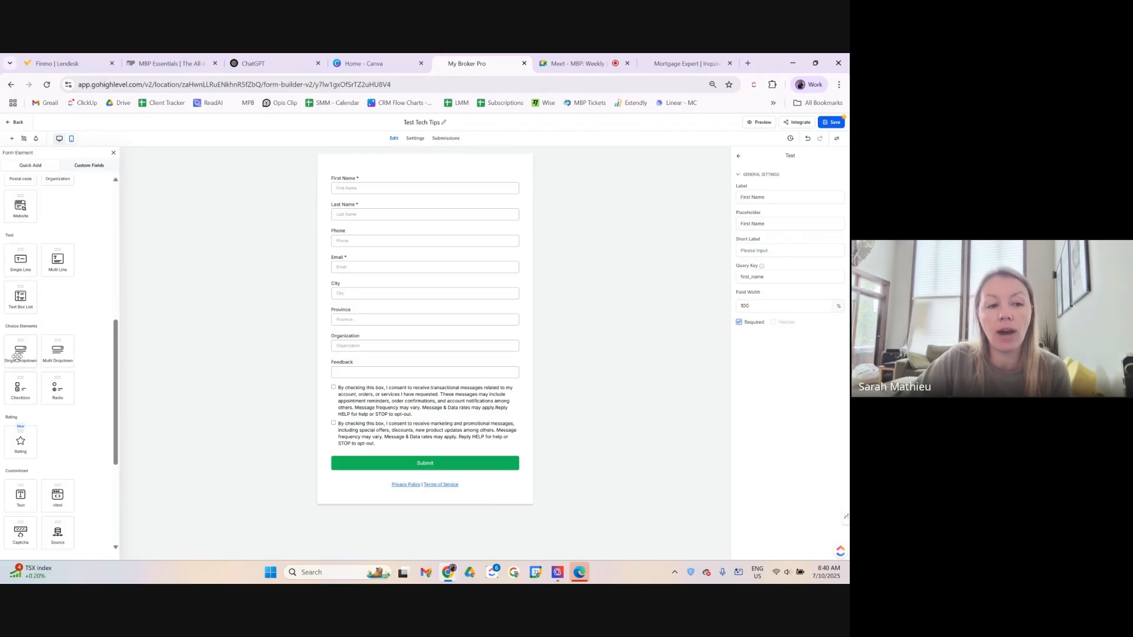
left_click_drag(20, 356, 345, 393)
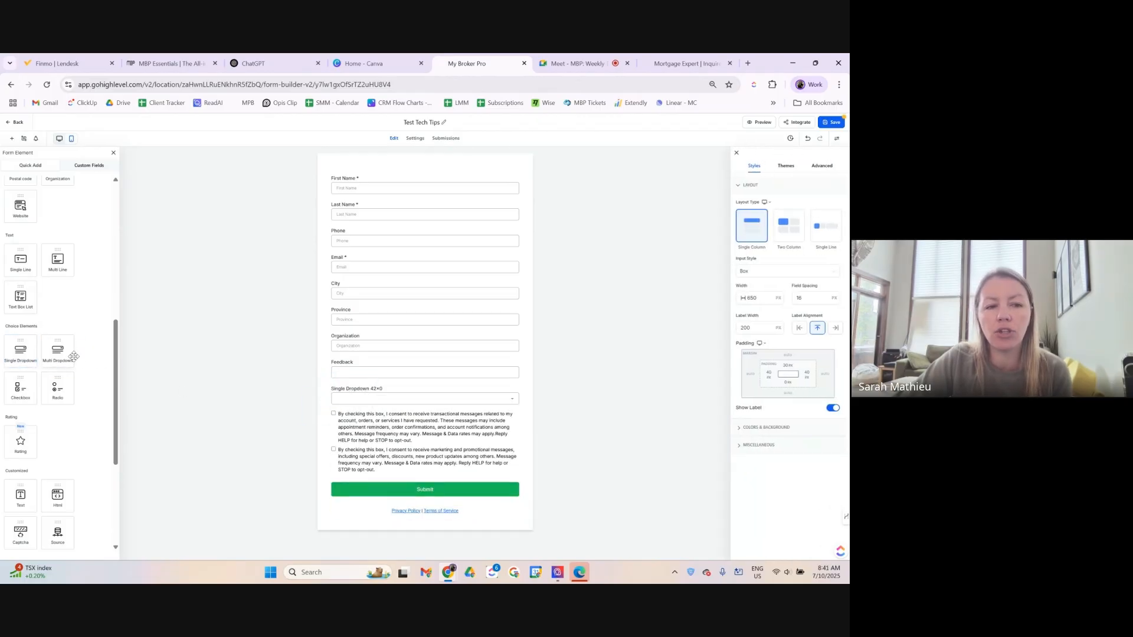
Change the dropdown's label to 'Province 2'.
left_click(414, 399)
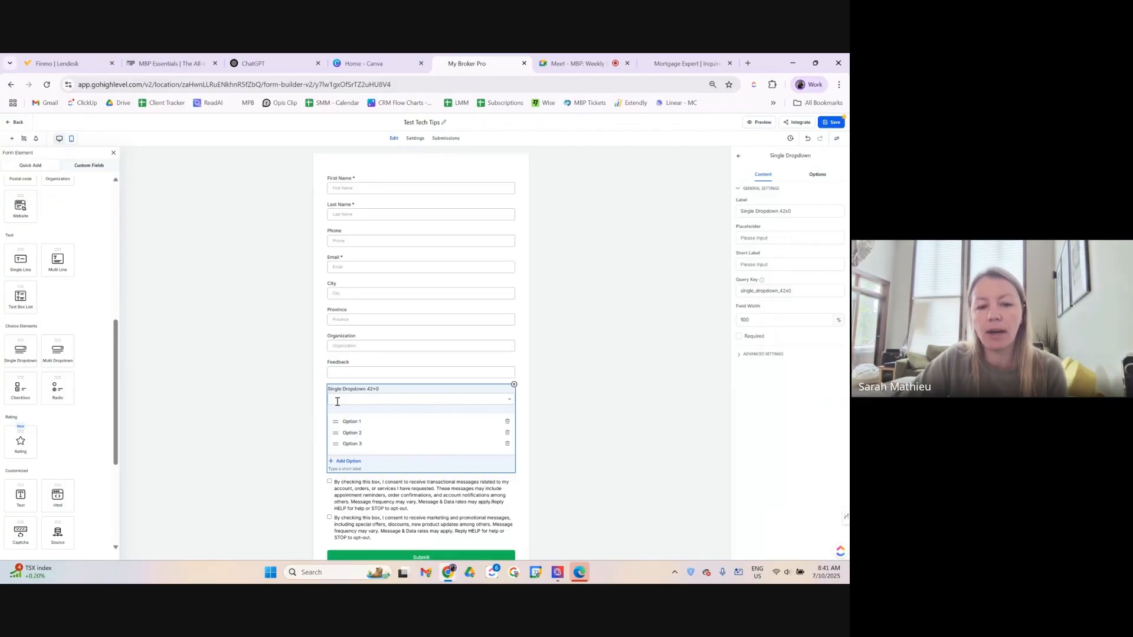
left_click_drag(805, 211, 726, 216)
type("ce")
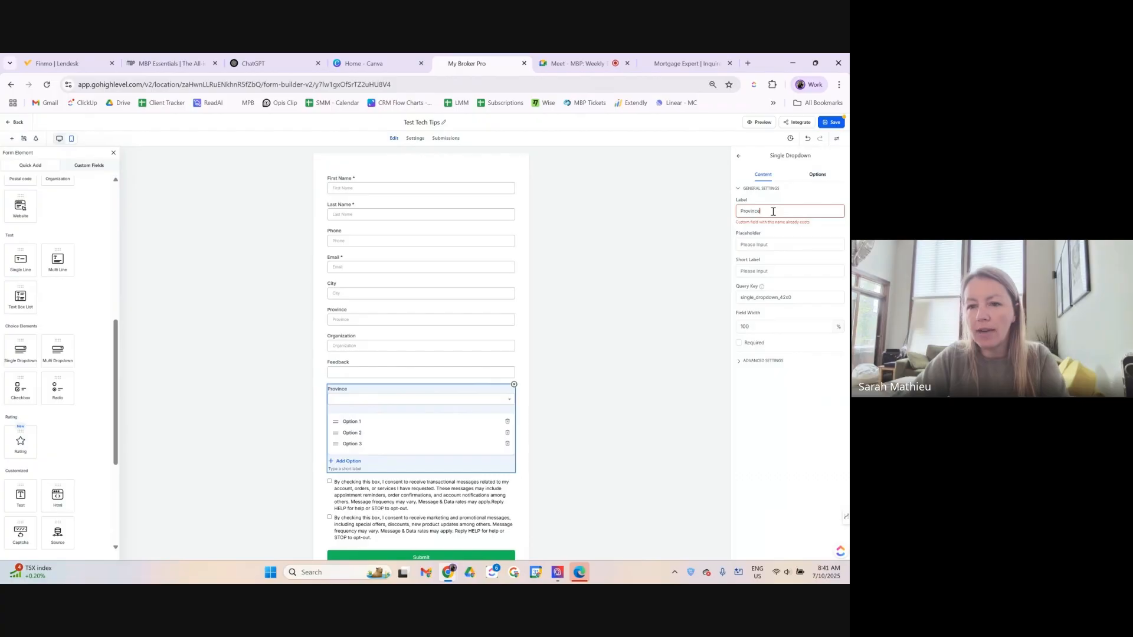
type(" 2")
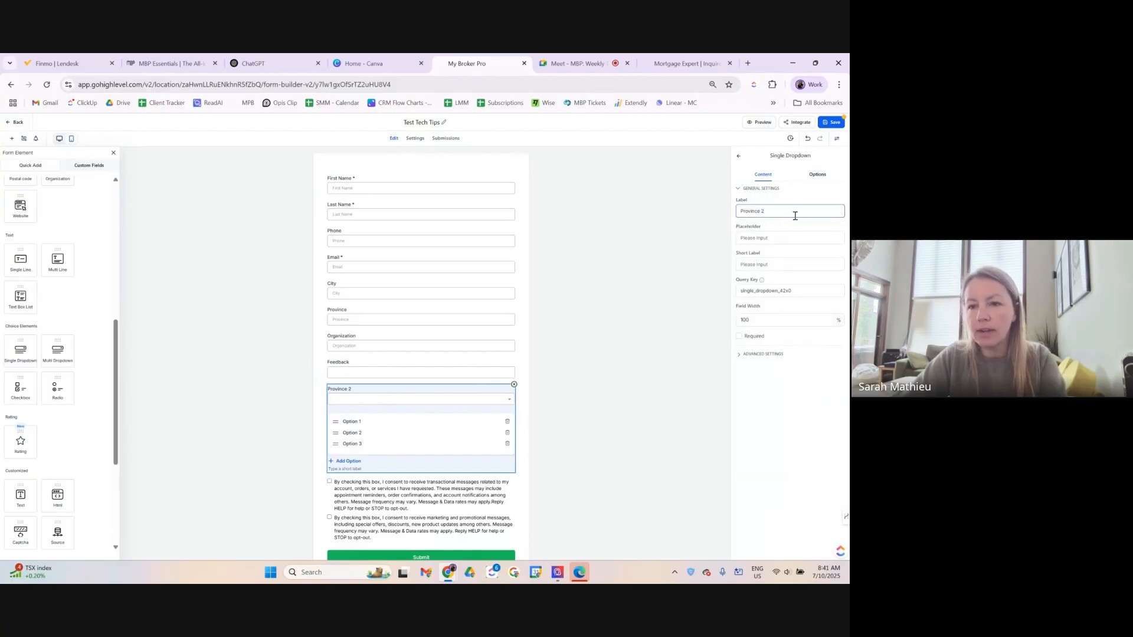
Rename the dropdown's first option to 'British Columbia' and save the form.
left_click(818, 175)
left_click_drag(799, 206, 737, 202)
type("B")
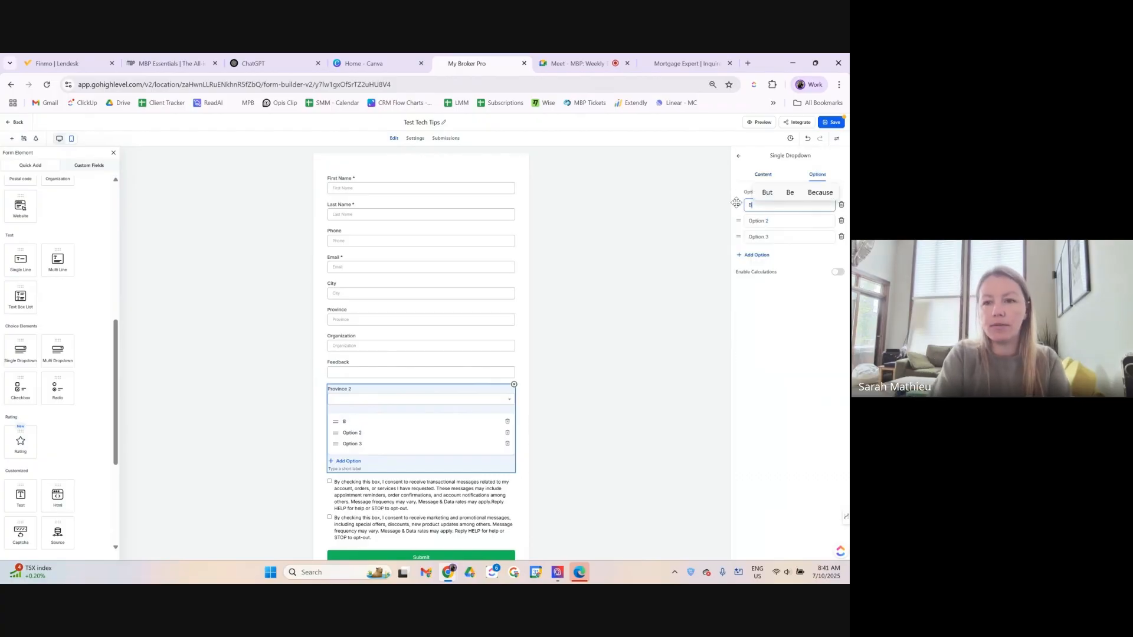
type("ritish Columbia")
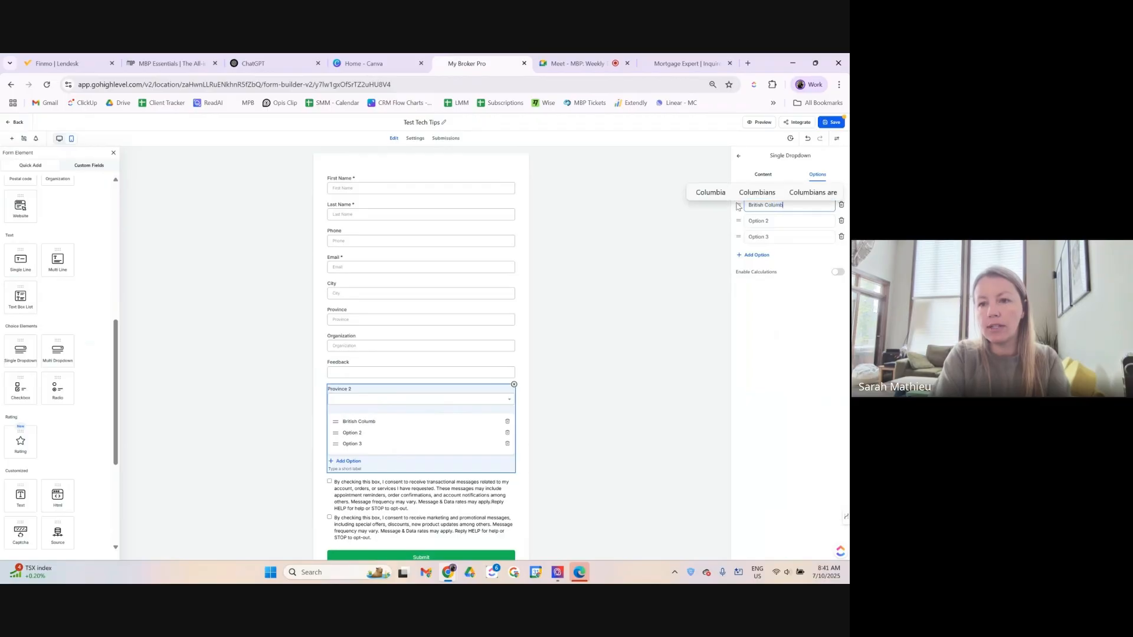
left_click(773, 268)
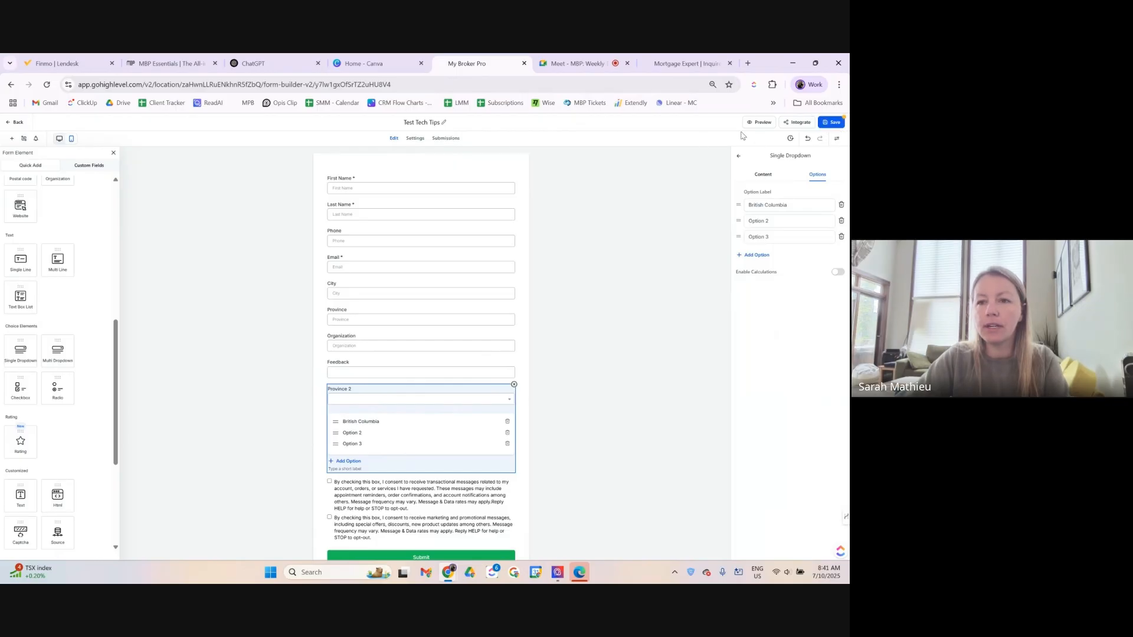
left_click(839, 124)
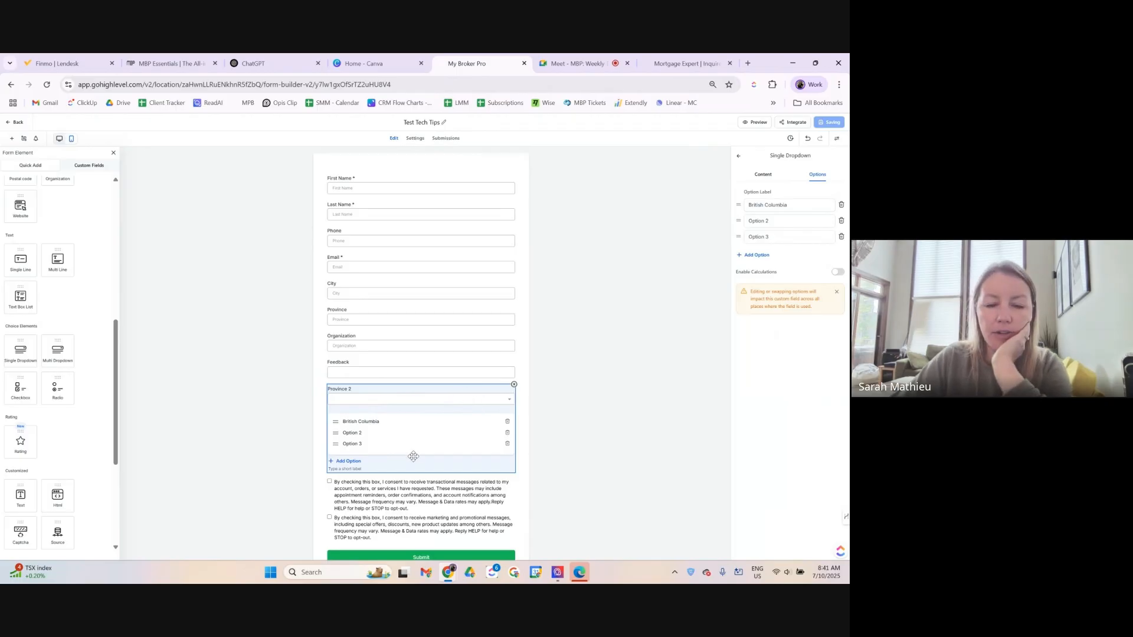
scroll(413, 455, "down", 1)
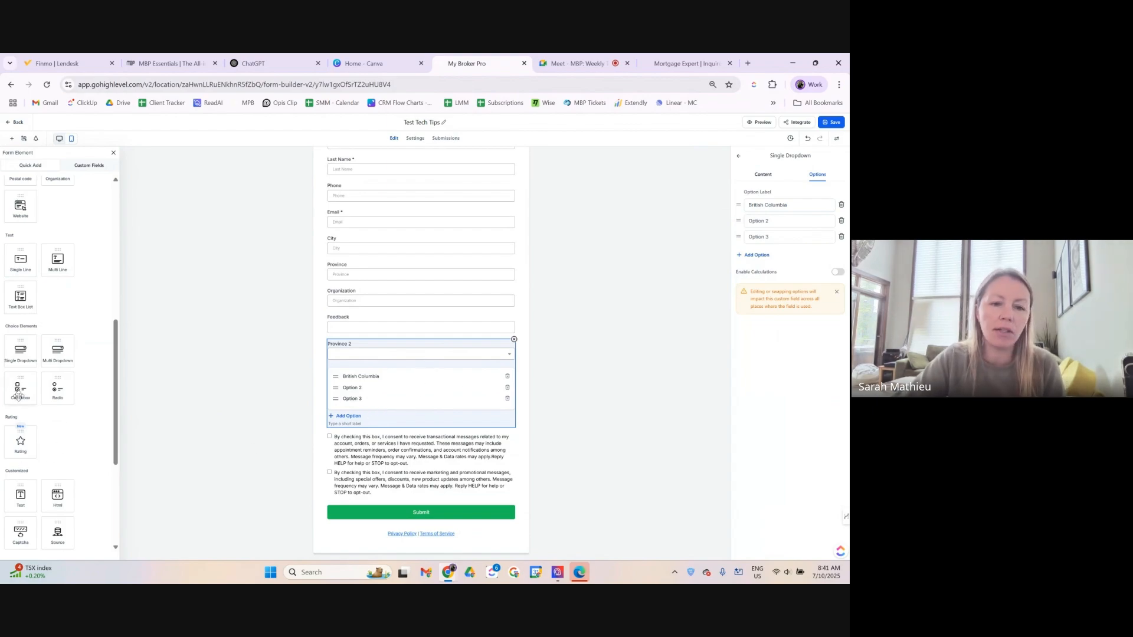
left_click_drag(18, 393, 417, 518)
left_click_drag(10, 395, 348, 388)
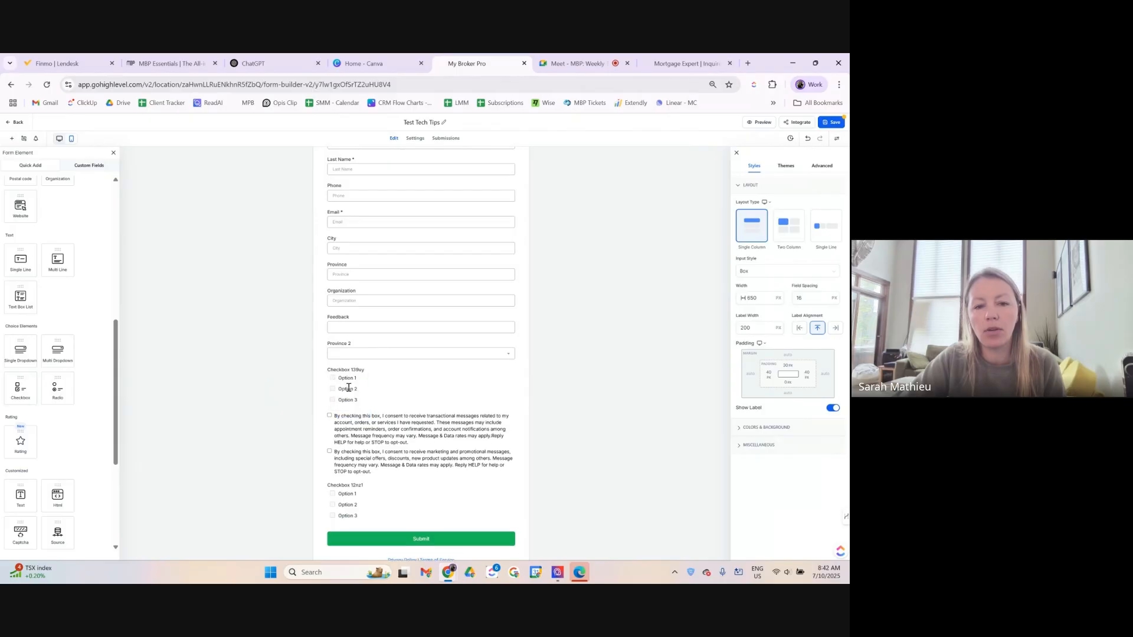
left_click(332, 370)
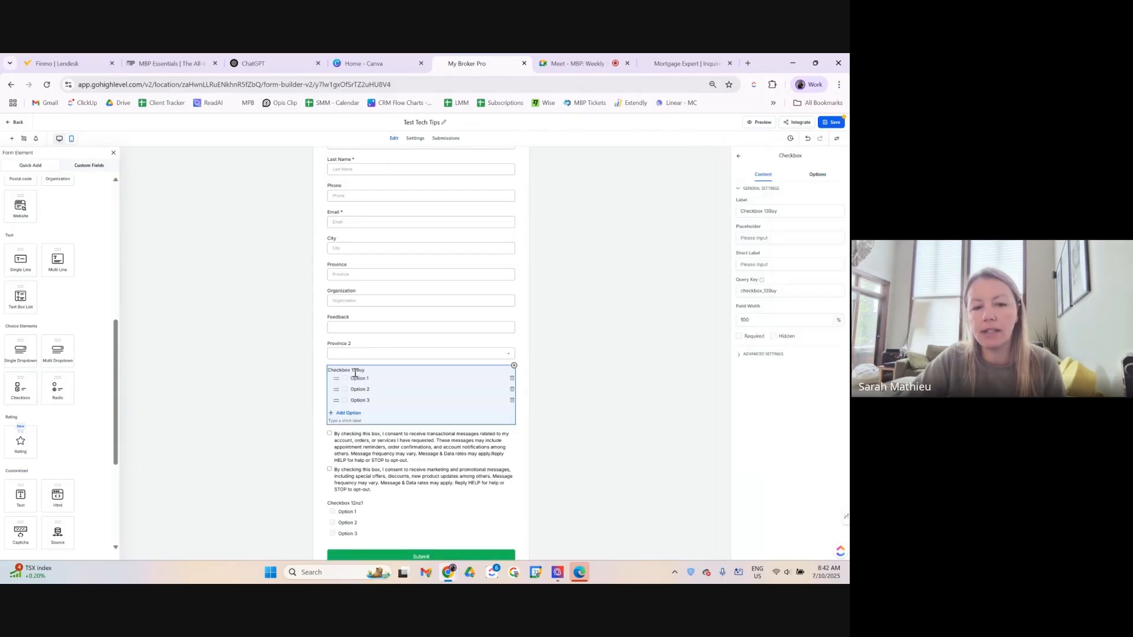
left_click(529, 403)
triple_click(354, 502)
left_click(505, 492)
left_click(515, 482)
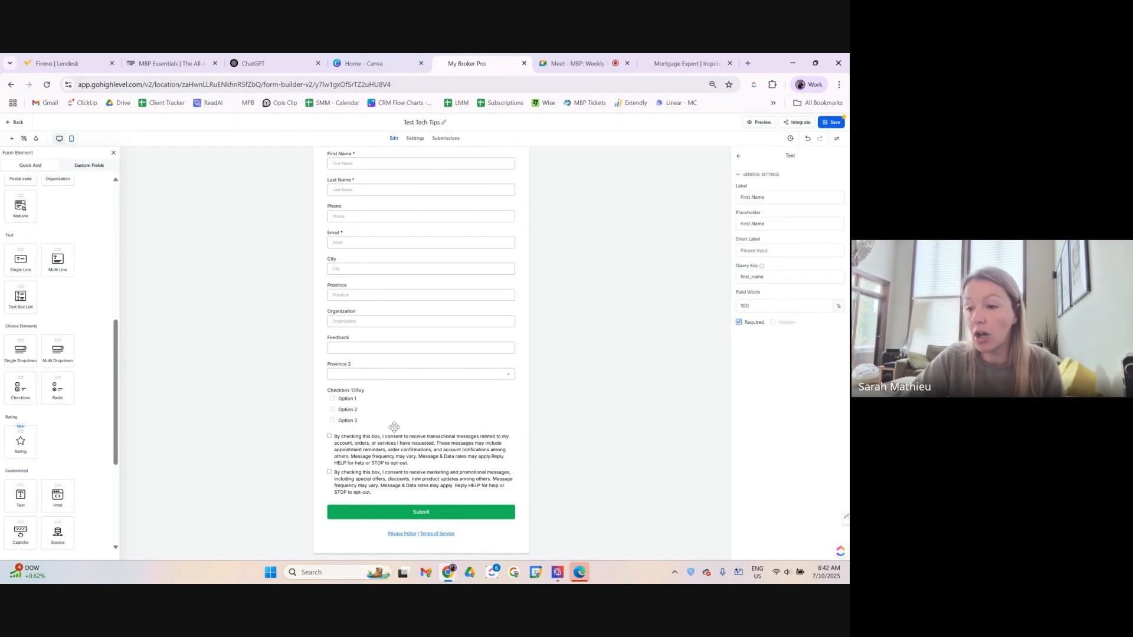
left_click(367, 410)
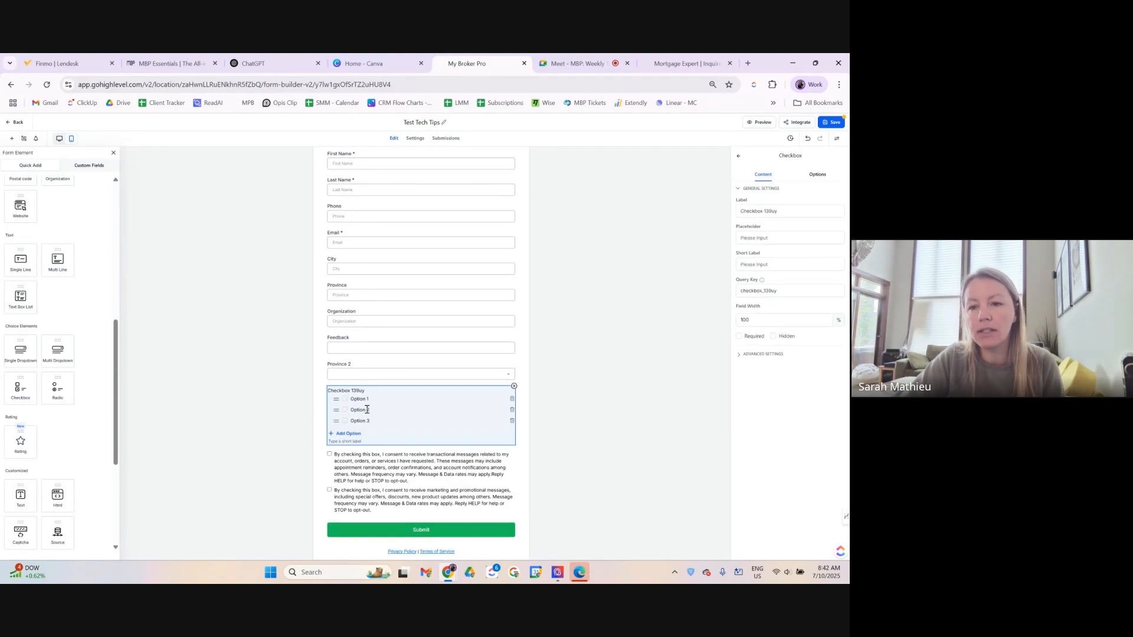
left_click(514, 387)
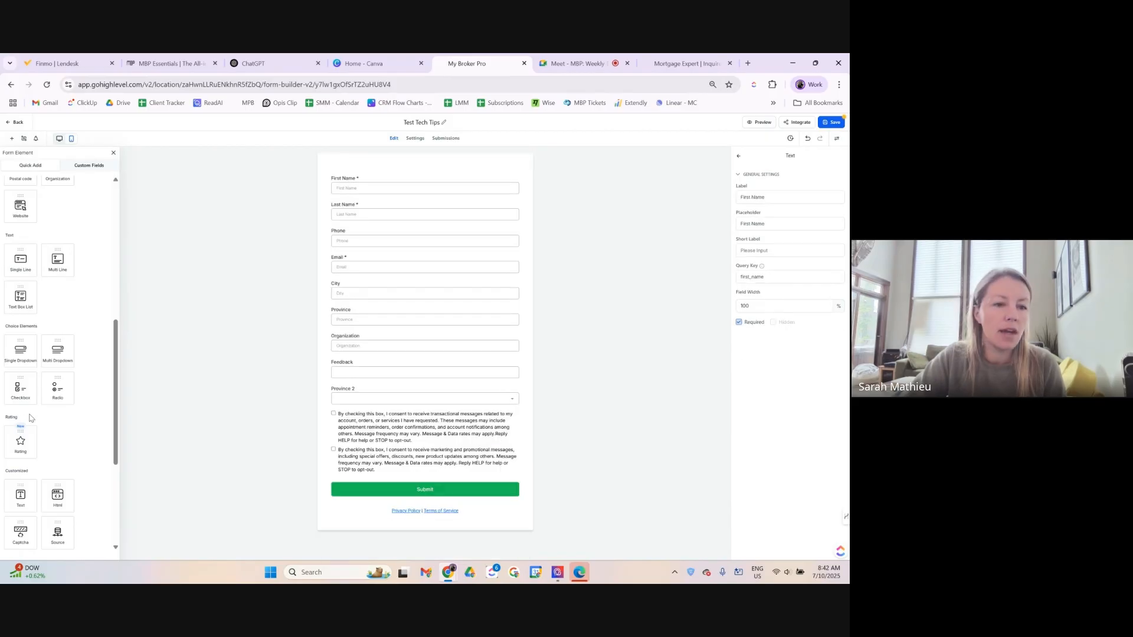
scroll(41, 424, "down", 1)
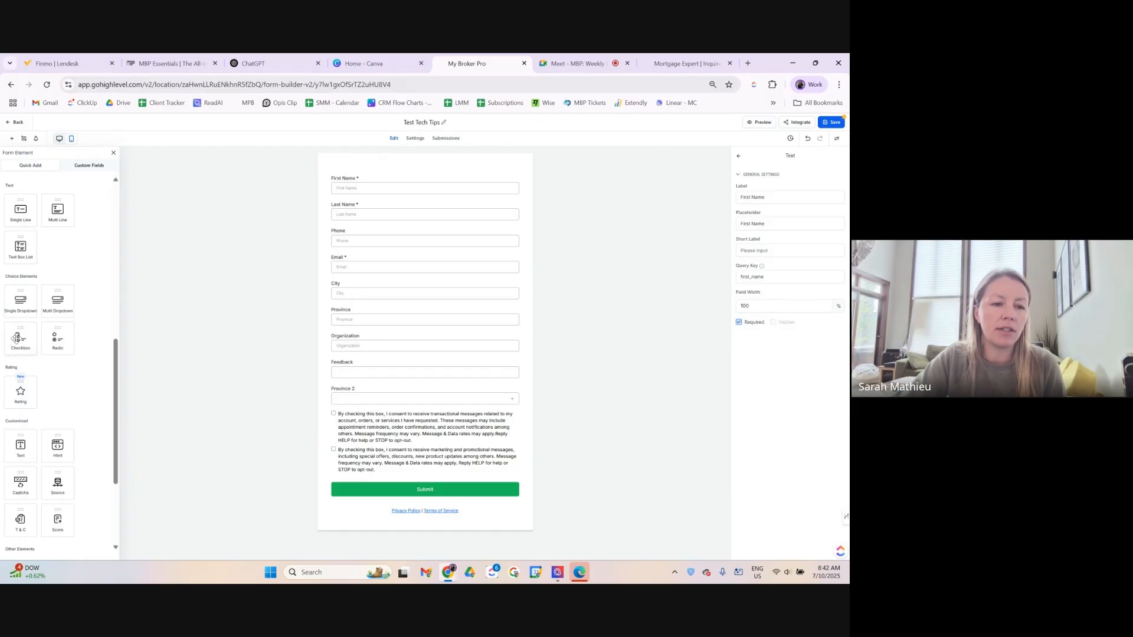
scroll(44, 404, "down", 2)
left_click_drag(21, 292, 331, 407)
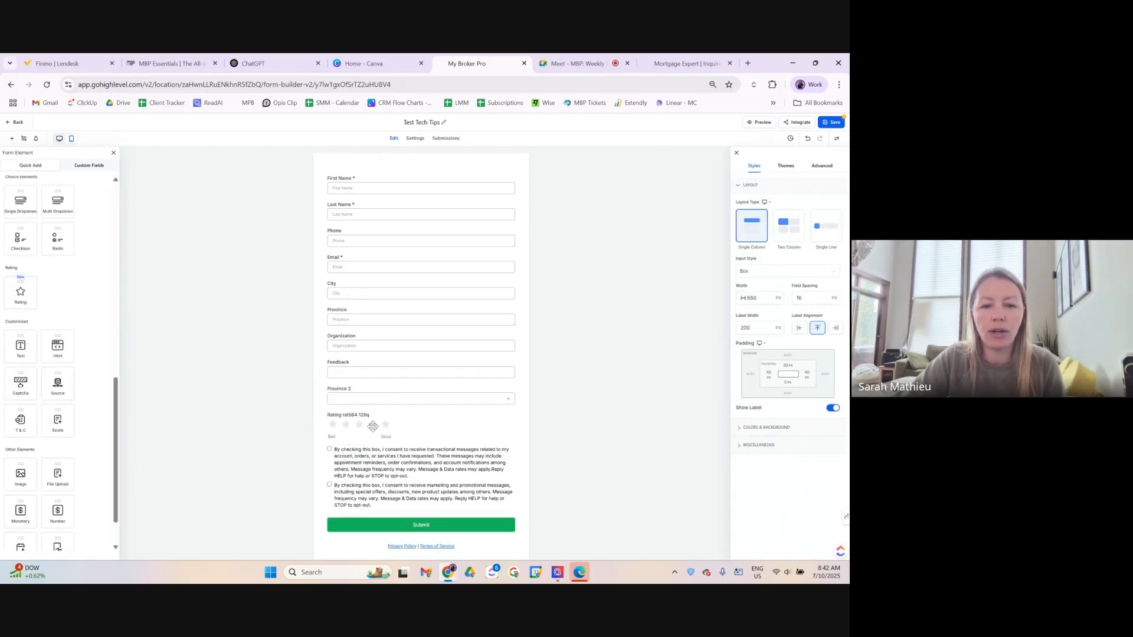
left_click(422, 426)
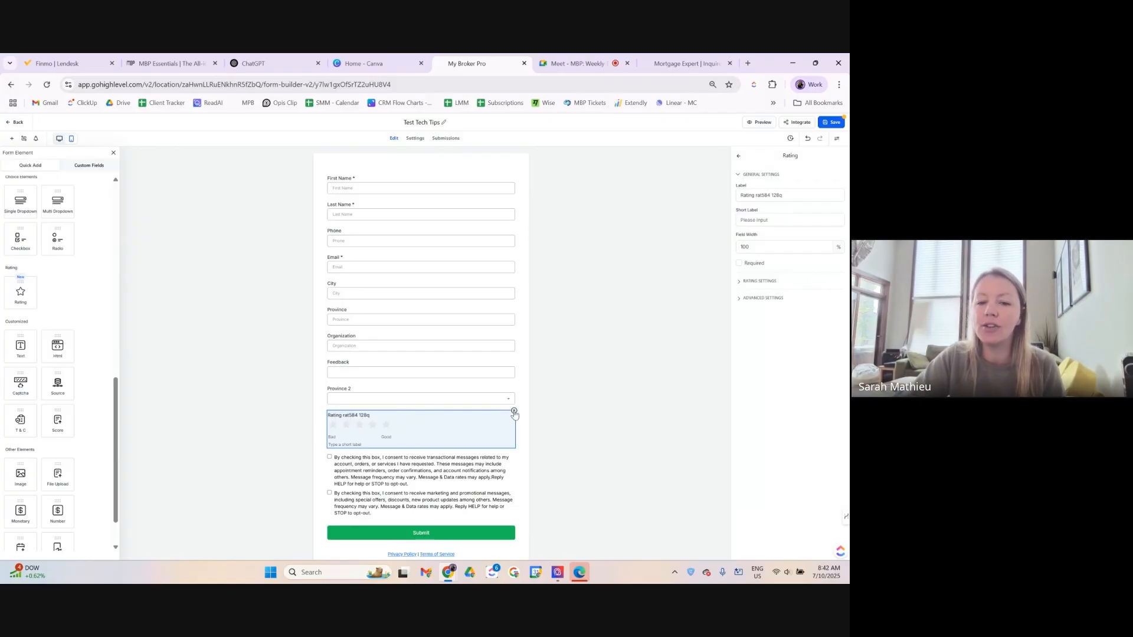
left_click(514, 411)
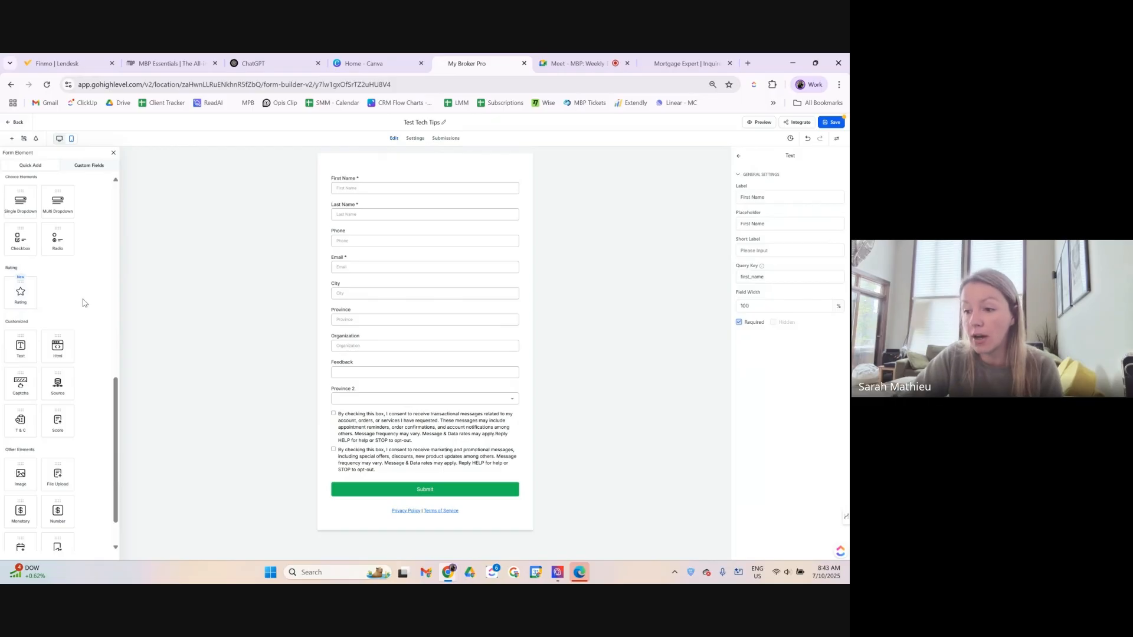
scroll(99, 396, "down", 1)
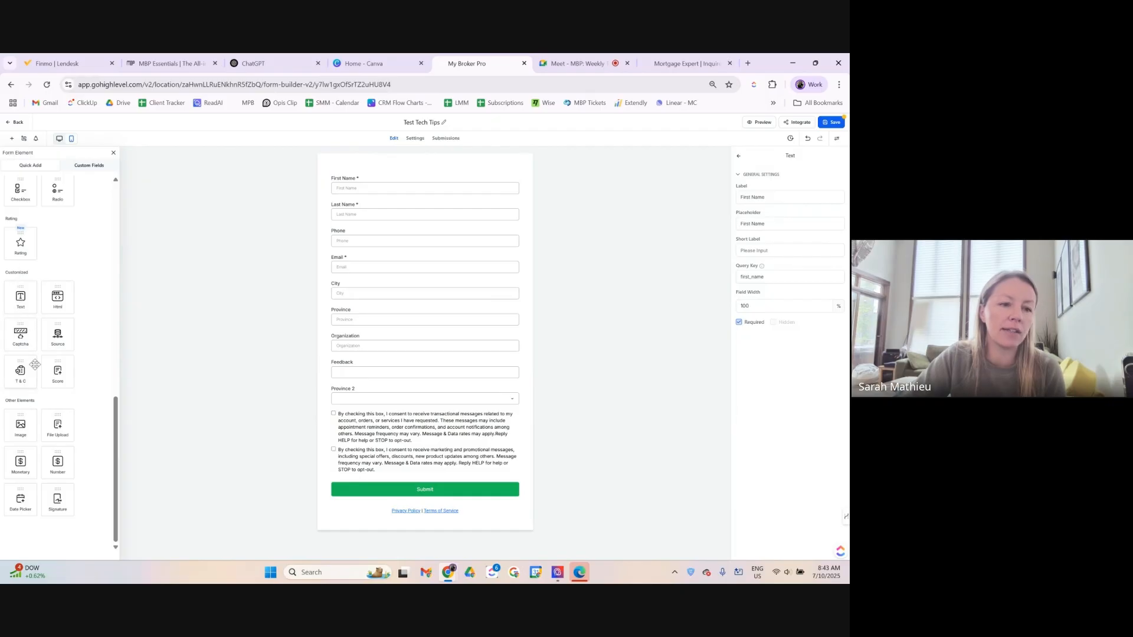
Add a text block at the top of the form reading 'Title Here'.
left_click_drag(13, 301, 389, 177)
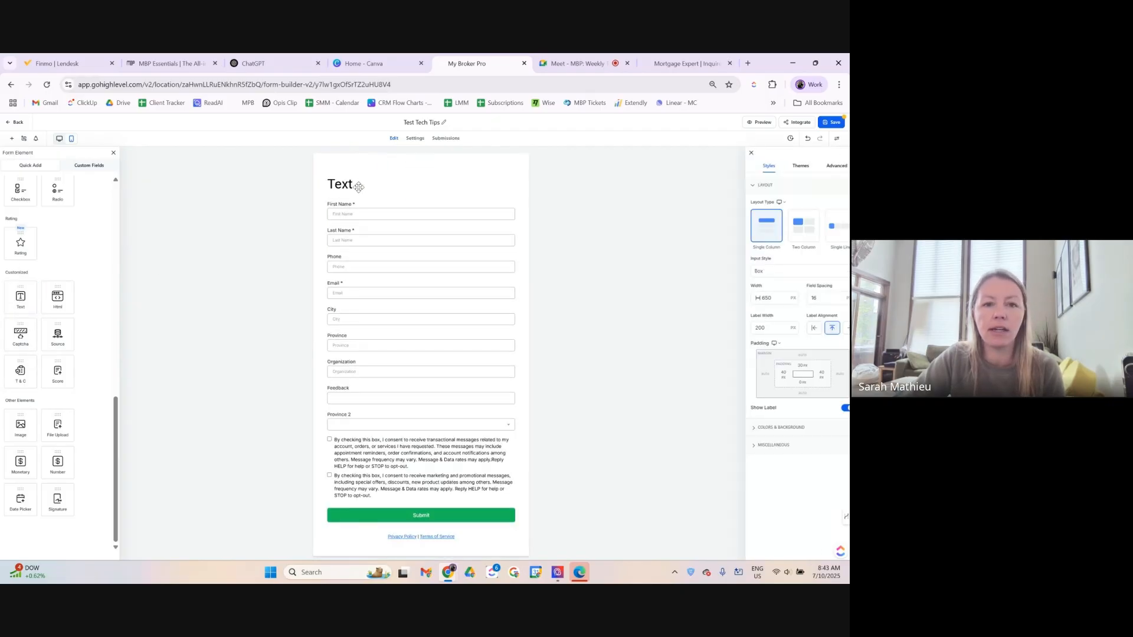
left_click(442, 185)
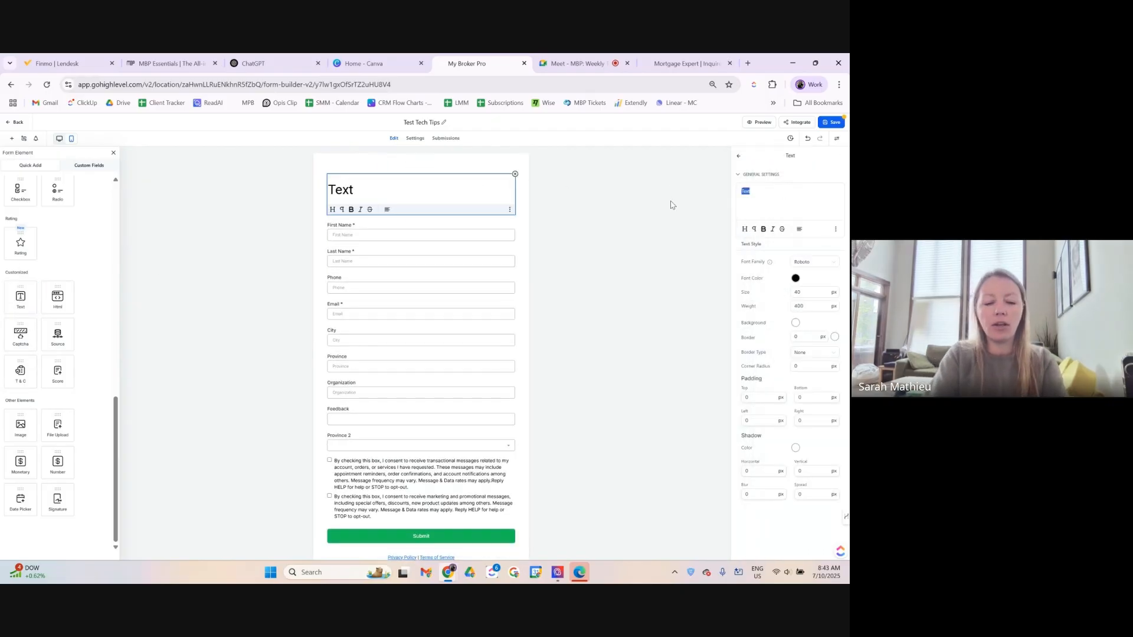
type("Title Here")
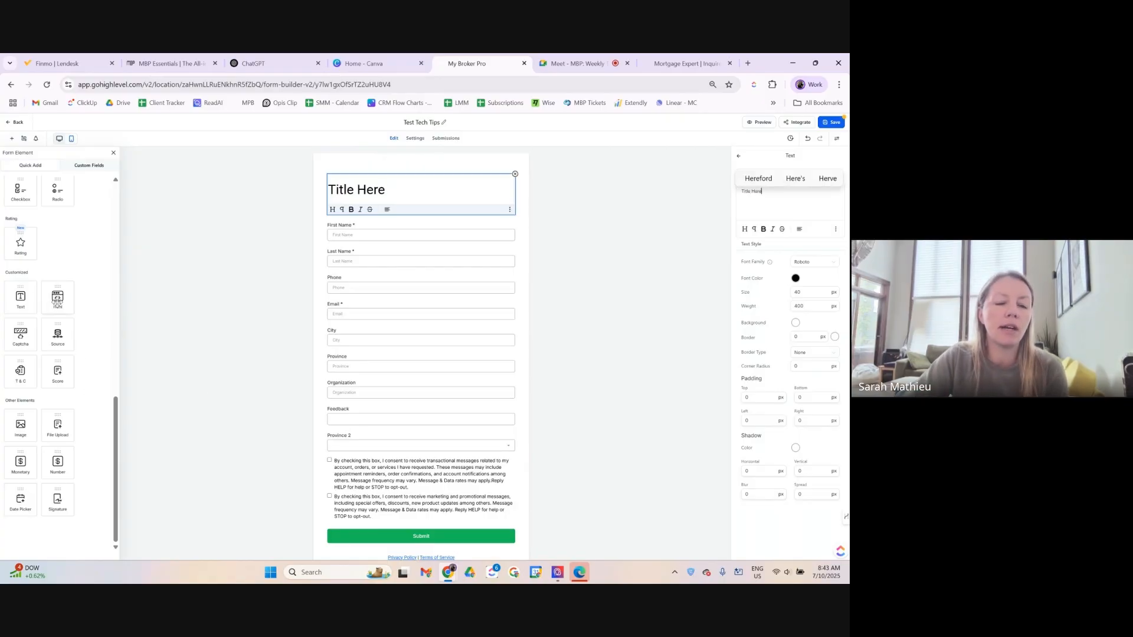
Add an HTML block under the title, then delete it.
left_click_drag(57, 301, 363, 225)
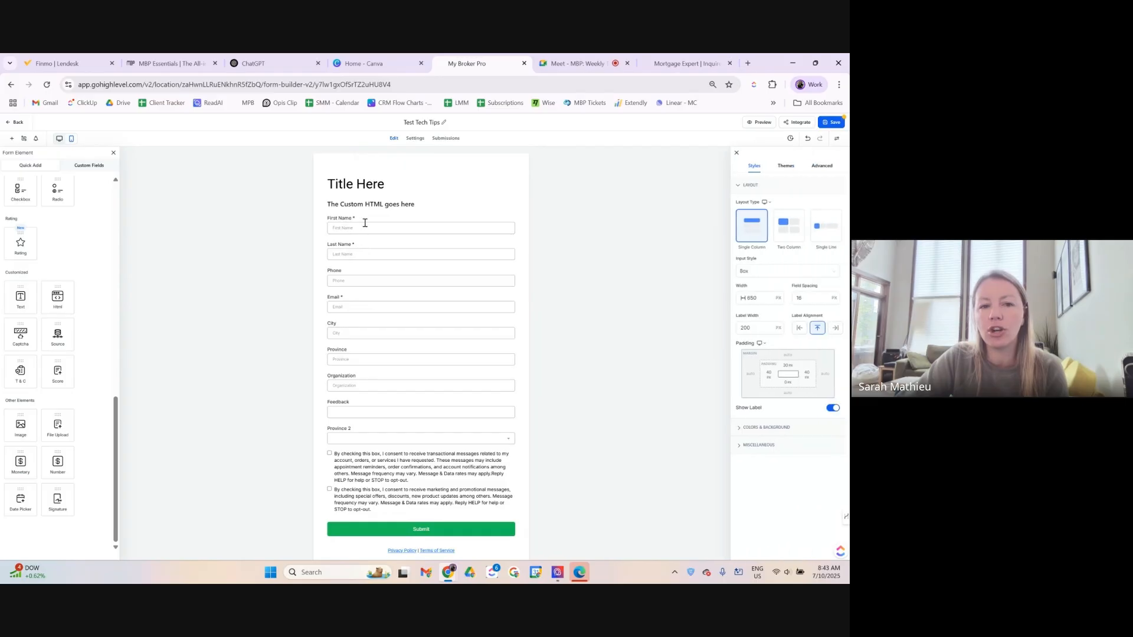
left_click(430, 206)
left_click(514, 202)
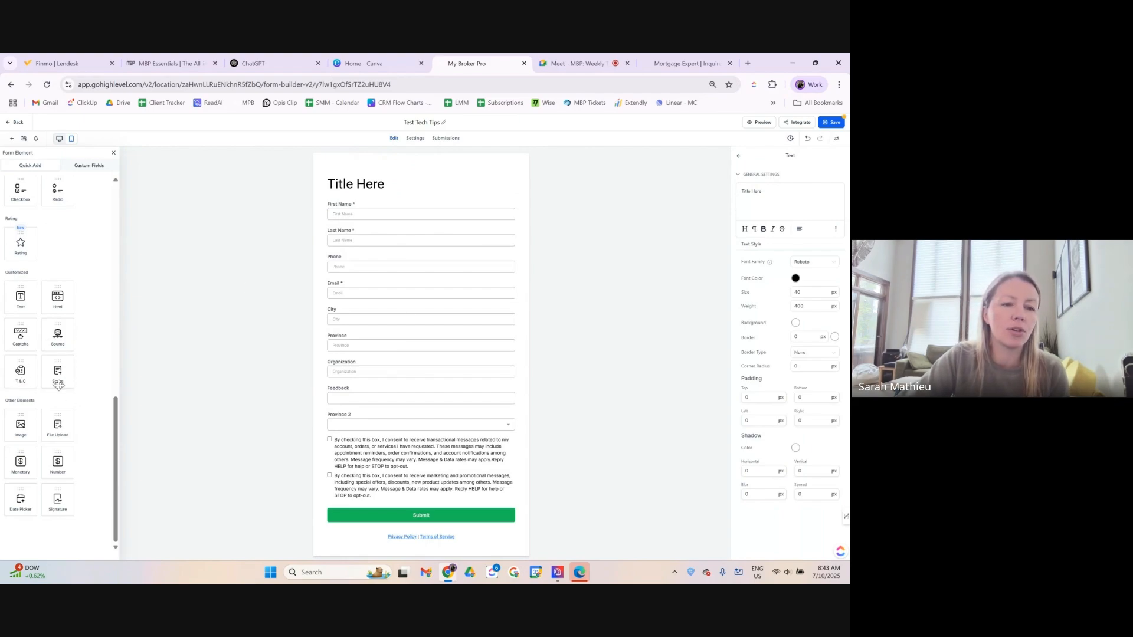
scroll(369, 478, "down", 1)
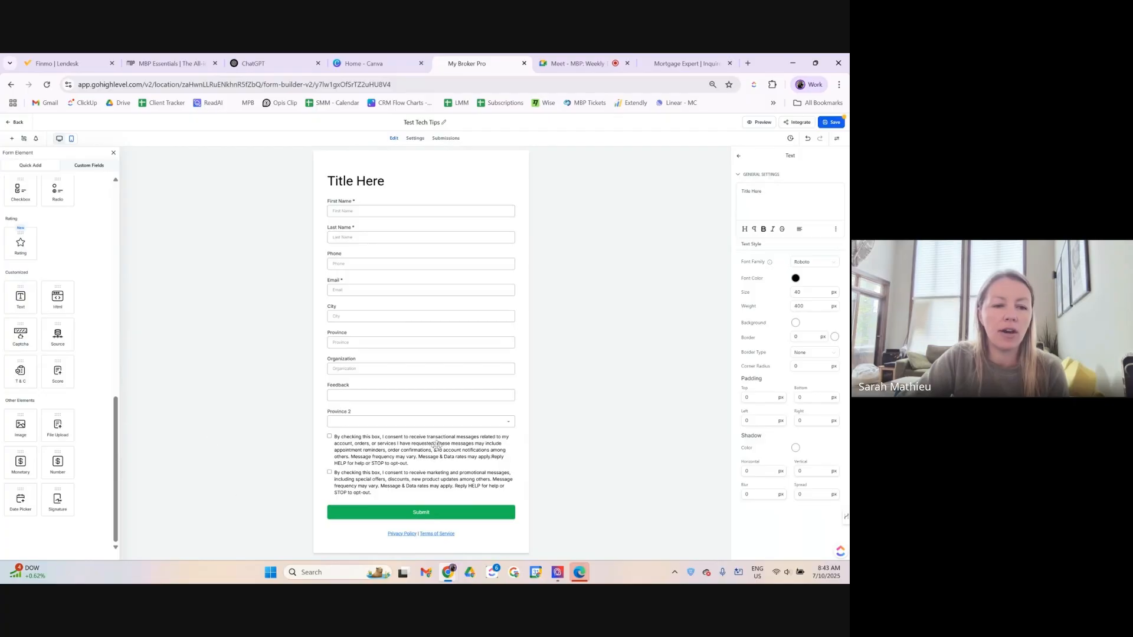
Add an image element below the title using the My Broker Pro Template (Squares) (4) image.
left_click_drag(20, 425, 453, 211)
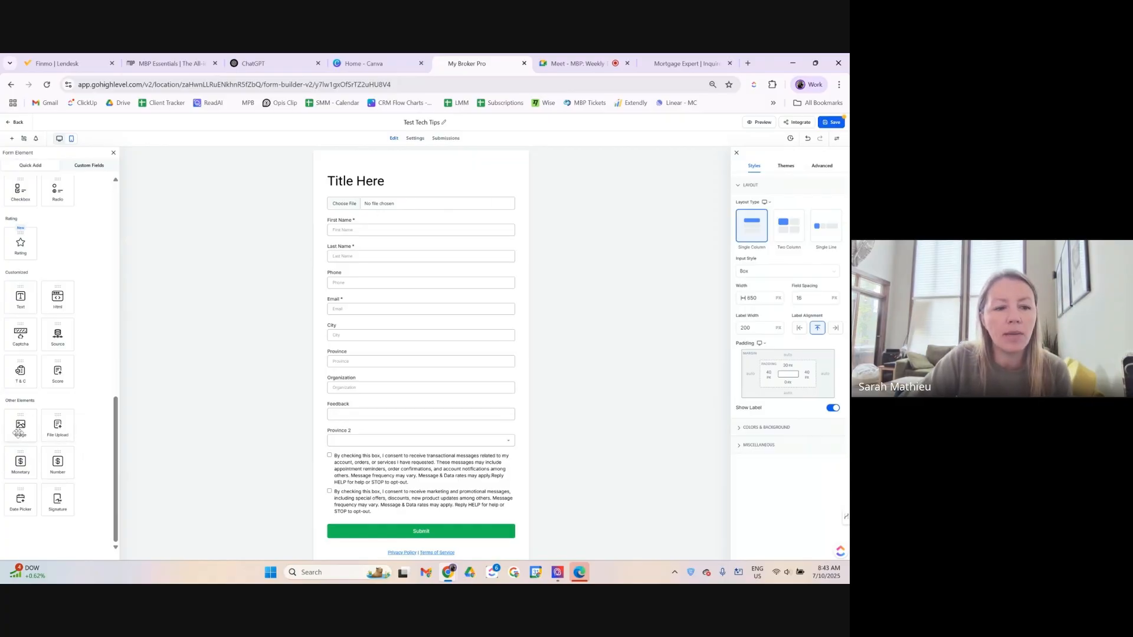
left_click(463, 204)
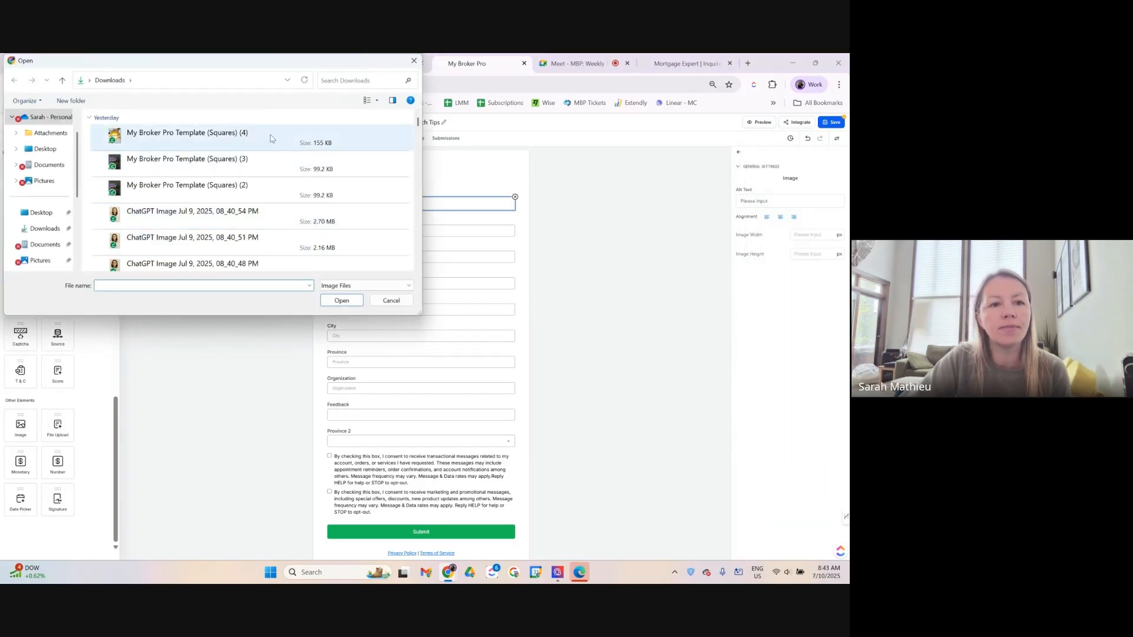
double_click(272, 138)
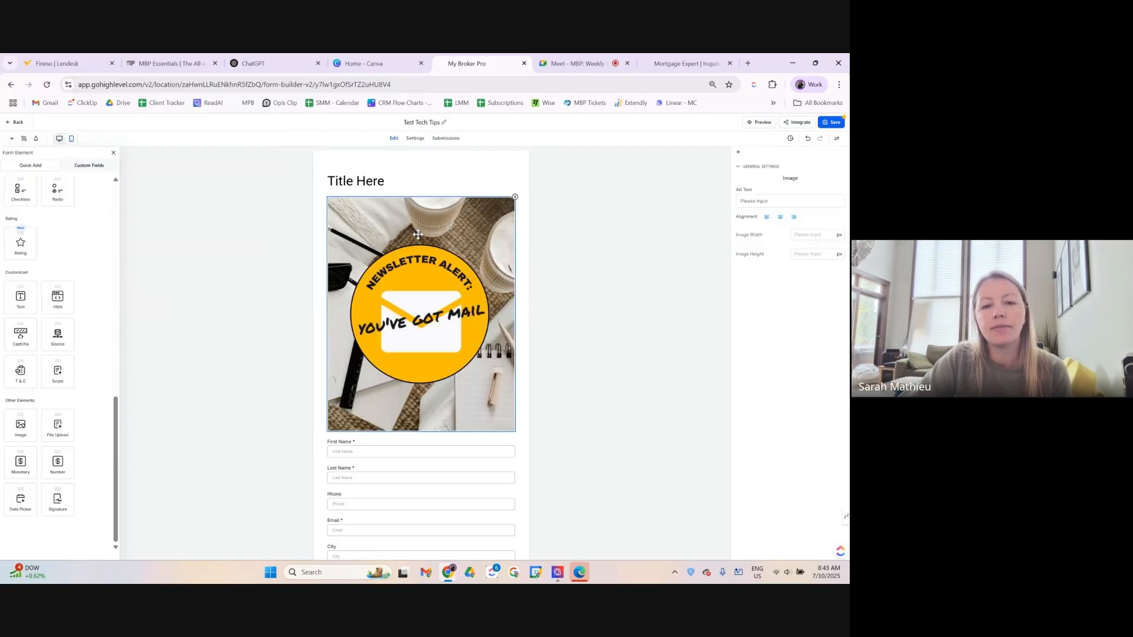
scroll(523, 370, "down", 2)
scroll(524, 369, "up", 2)
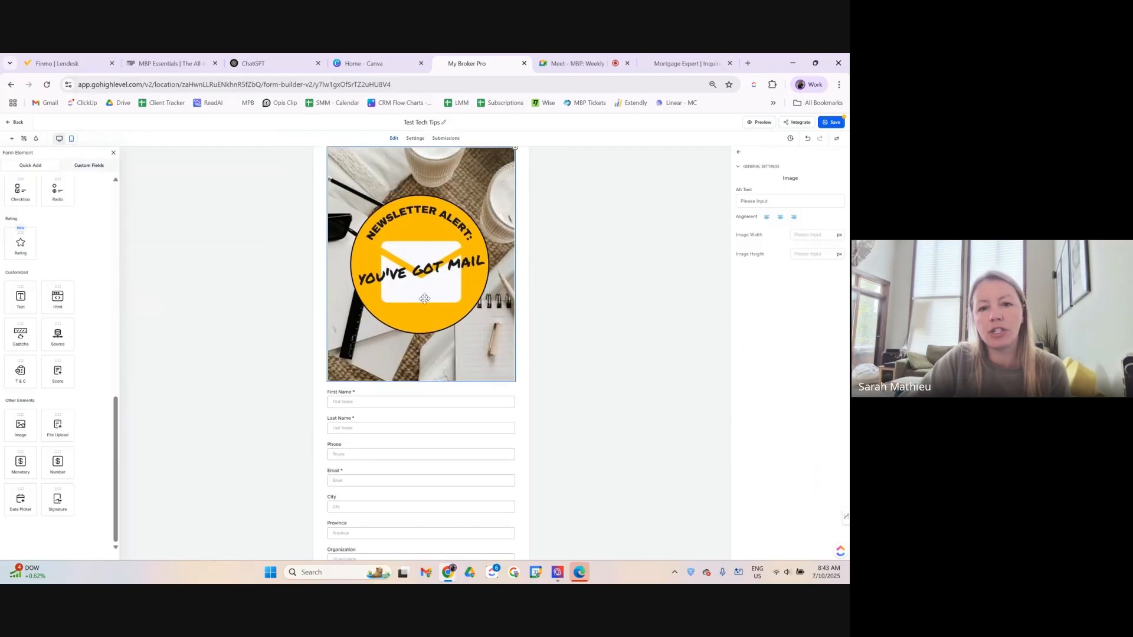
scroll(366, 329, "down", 2)
scroll(366, 329, "down", 2)
scroll(364, 331, "up", 1)
Add a file upload field below the image, then delete both the file upload and the image.
left_click_drag(59, 429, 375, 324)
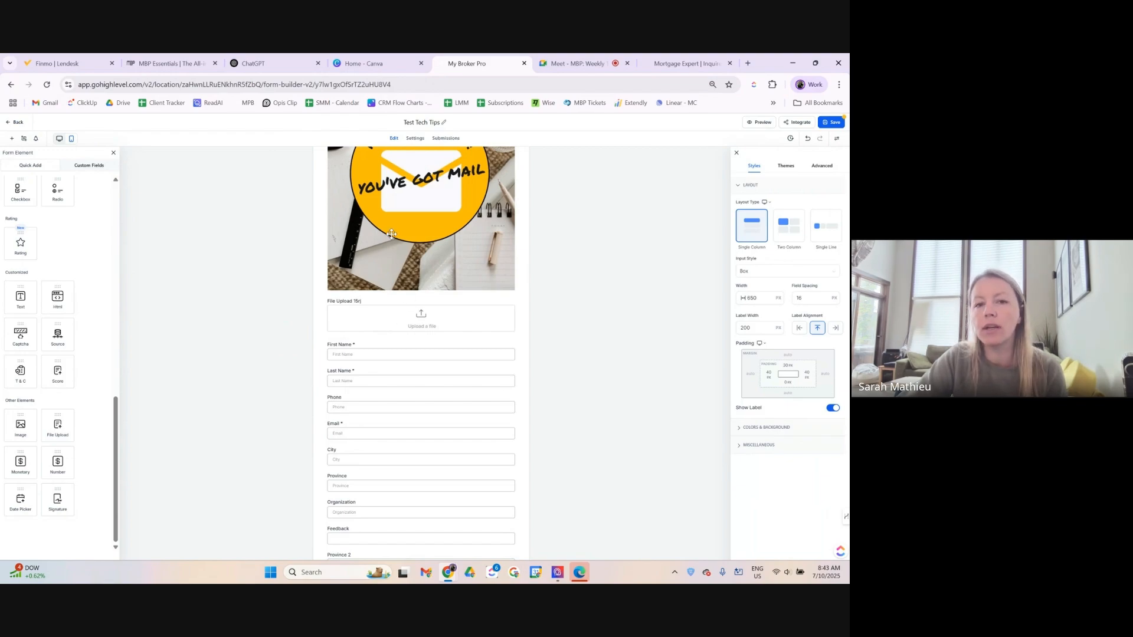
scroll(390, 325, "up", 3)
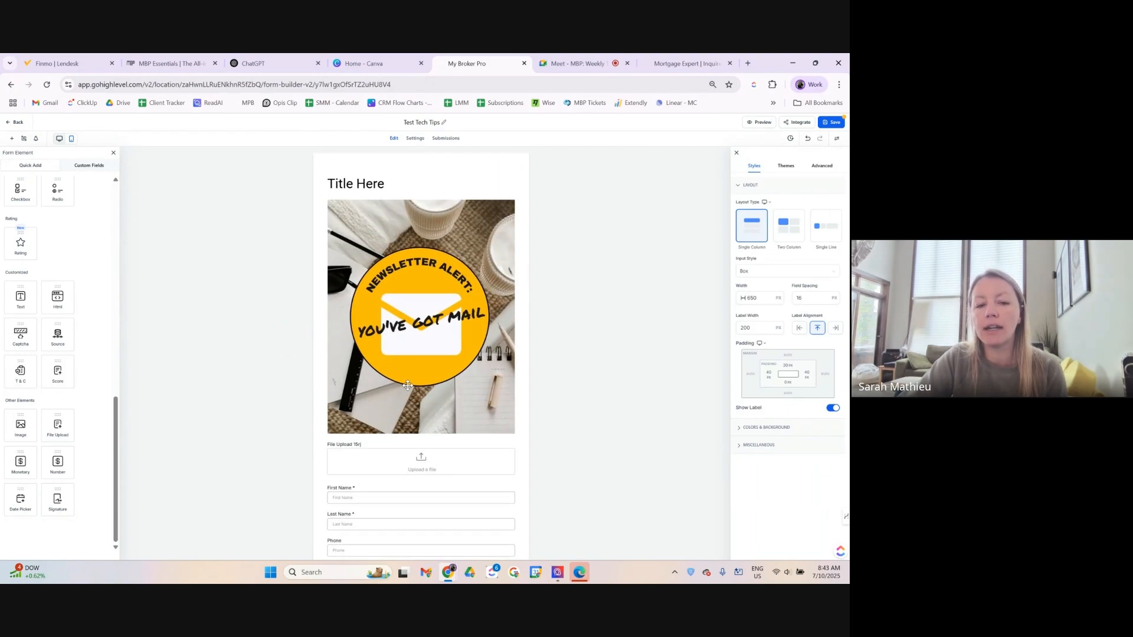
scroll(333, 386, "down", 2)
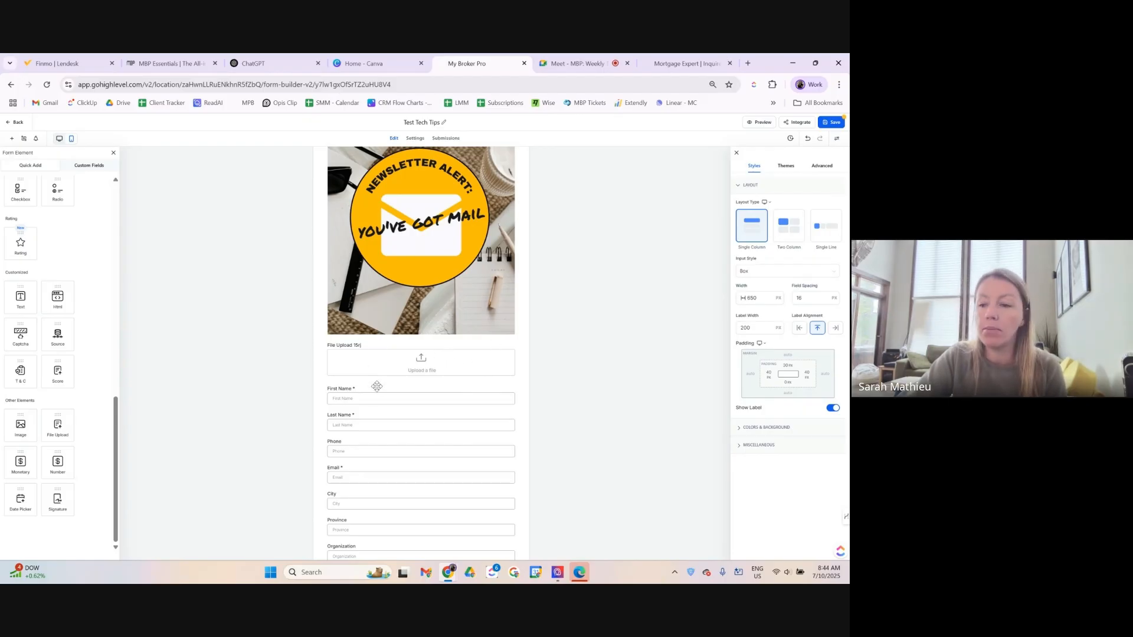
left_click(495, 367)
left_click(513, 341)
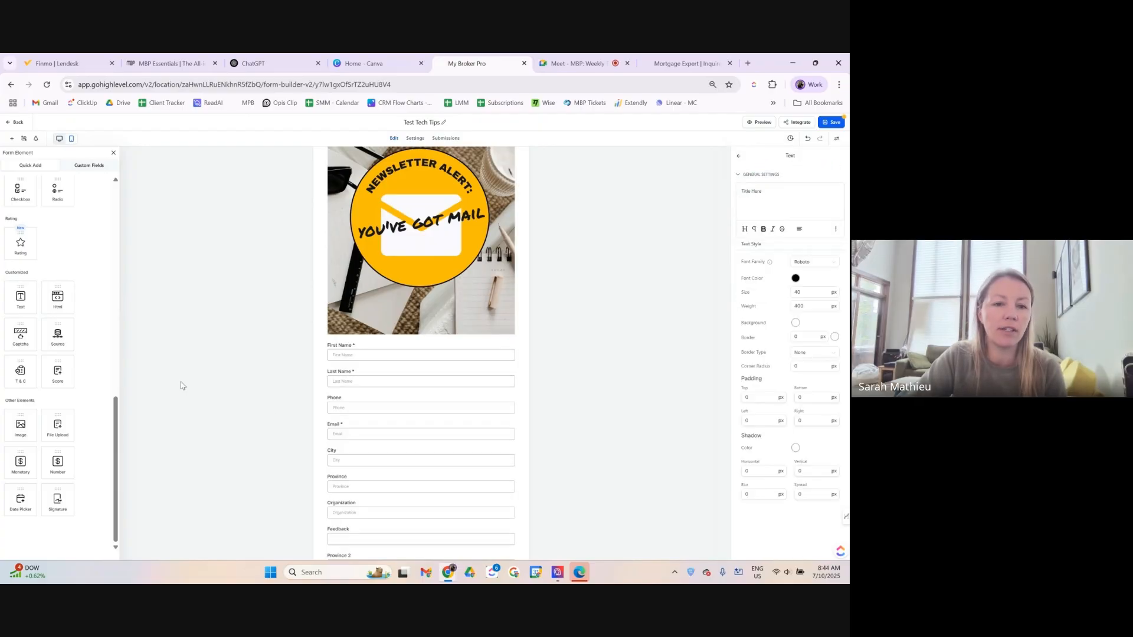
left_click(449, 242)
scroll(472, 235, "up", 1)
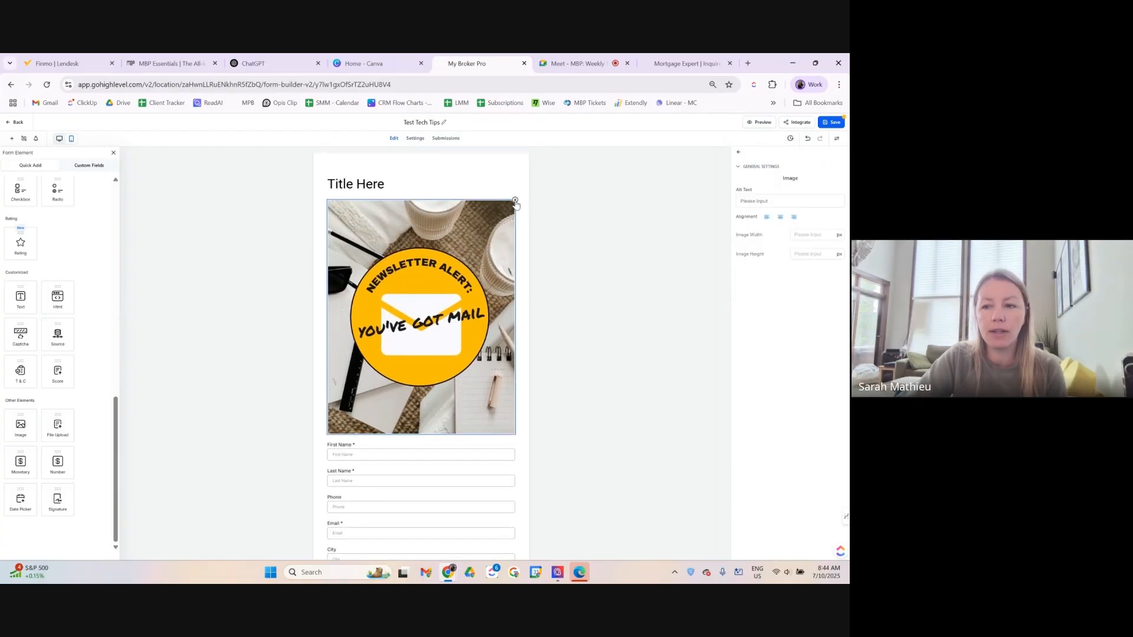
left_click(514, 204)
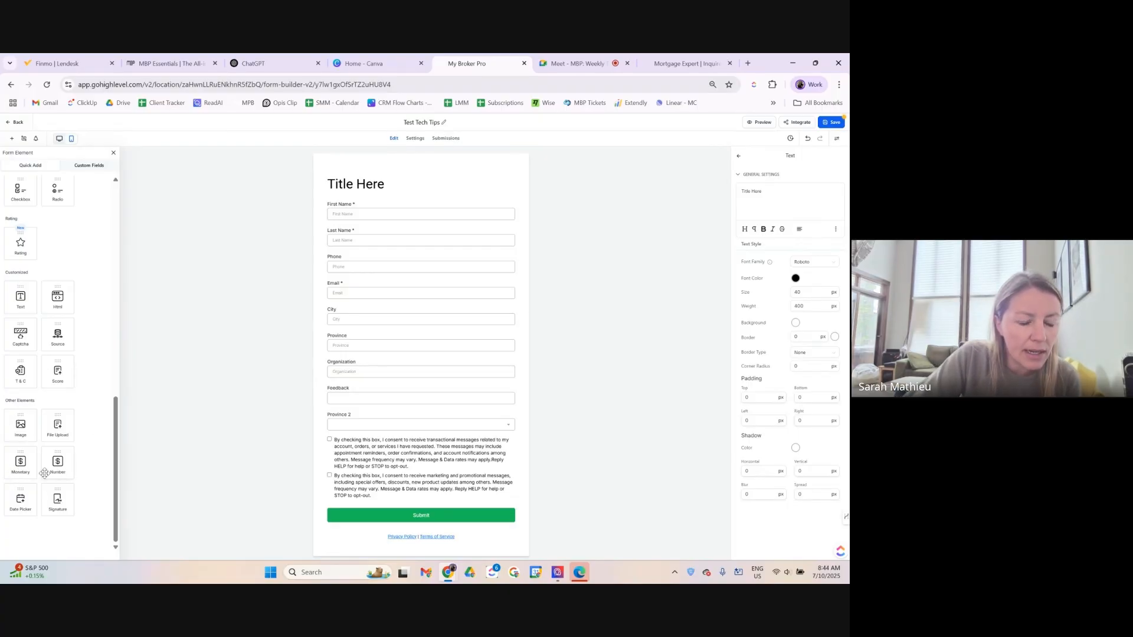
Add a Monetary and a Number field at the top, labelling the monetary one 'Mortgage Amount'.
left_click_drag(19, 469, 357, 214)
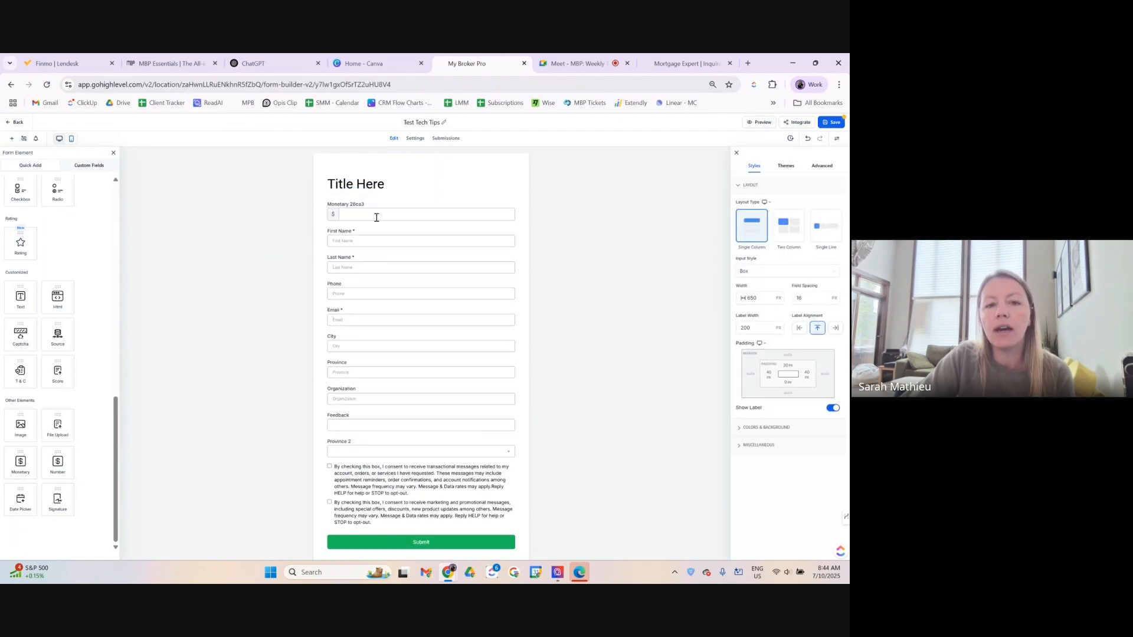
left_click(370, 215)
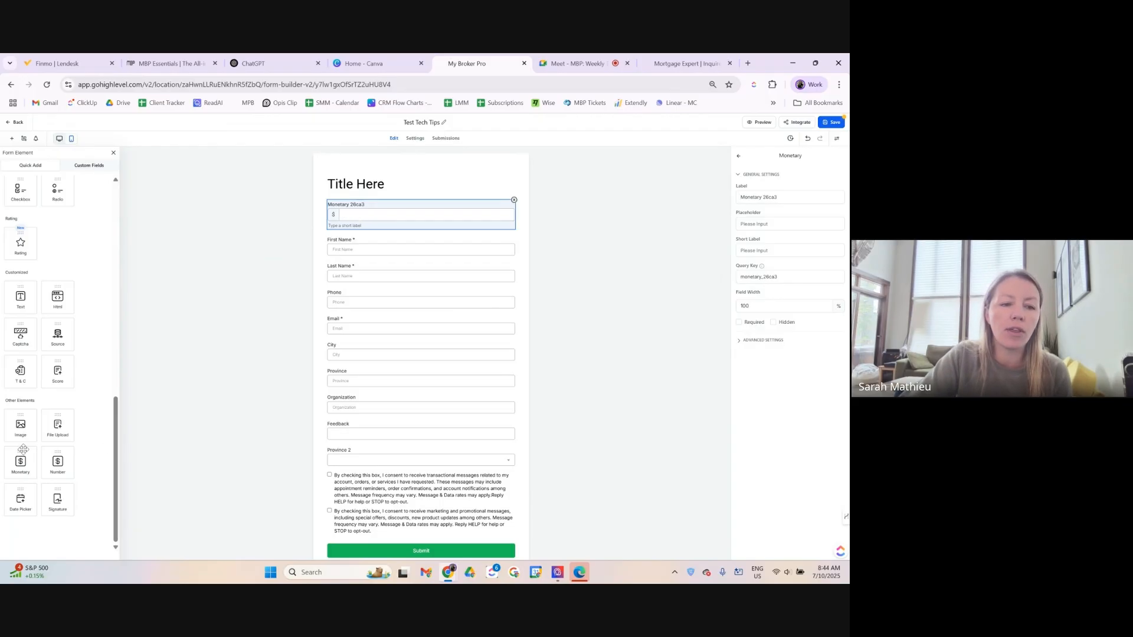
left_click_drag(58, 465, 362, 259)
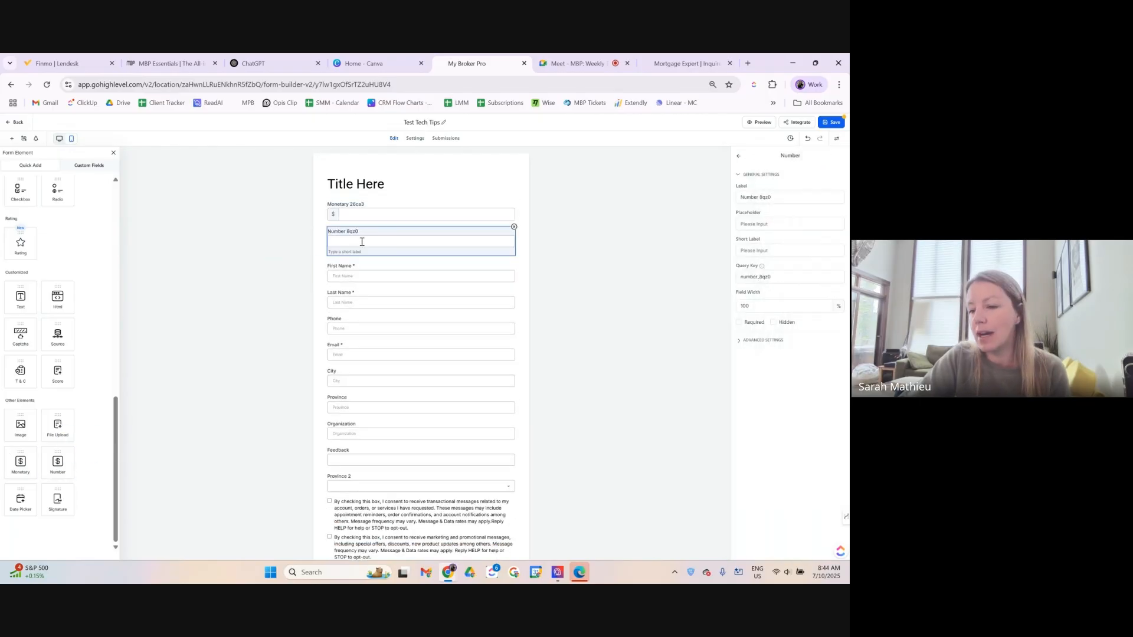
left_click(373, 213)
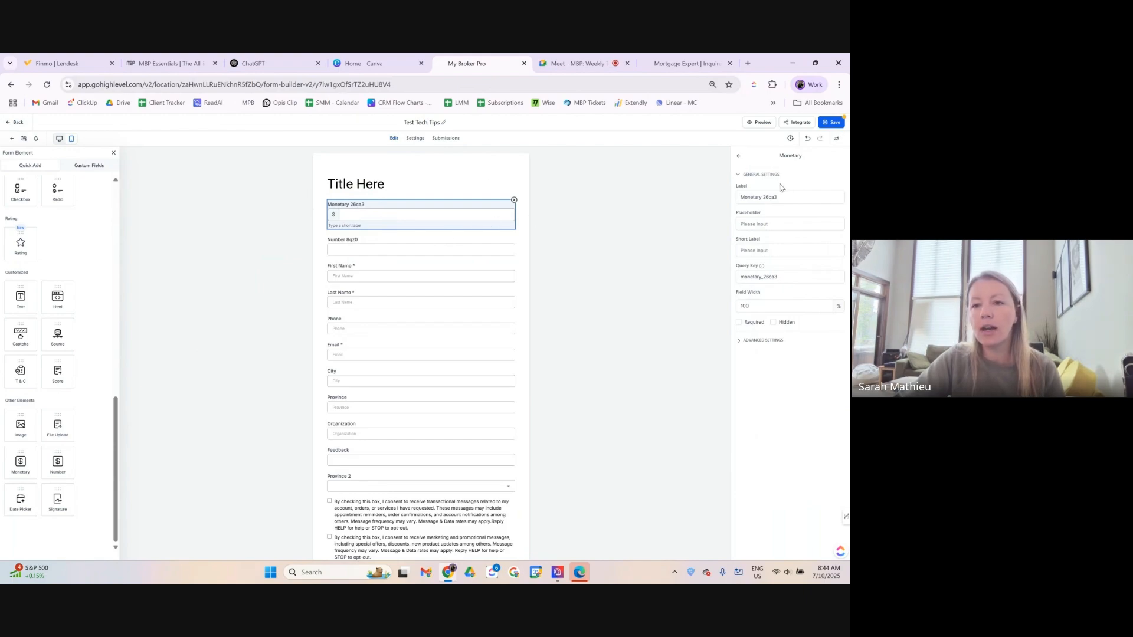
left_click_drag(780, 197, 716, 211)
type("Mortgage Amount")
Relabel the number field 'Purchase Price' and move it above Mortgage Amount.
left_click(441, 249)
left_click(766, 196)
triple_click(766, 197)
type("Purchase Price")
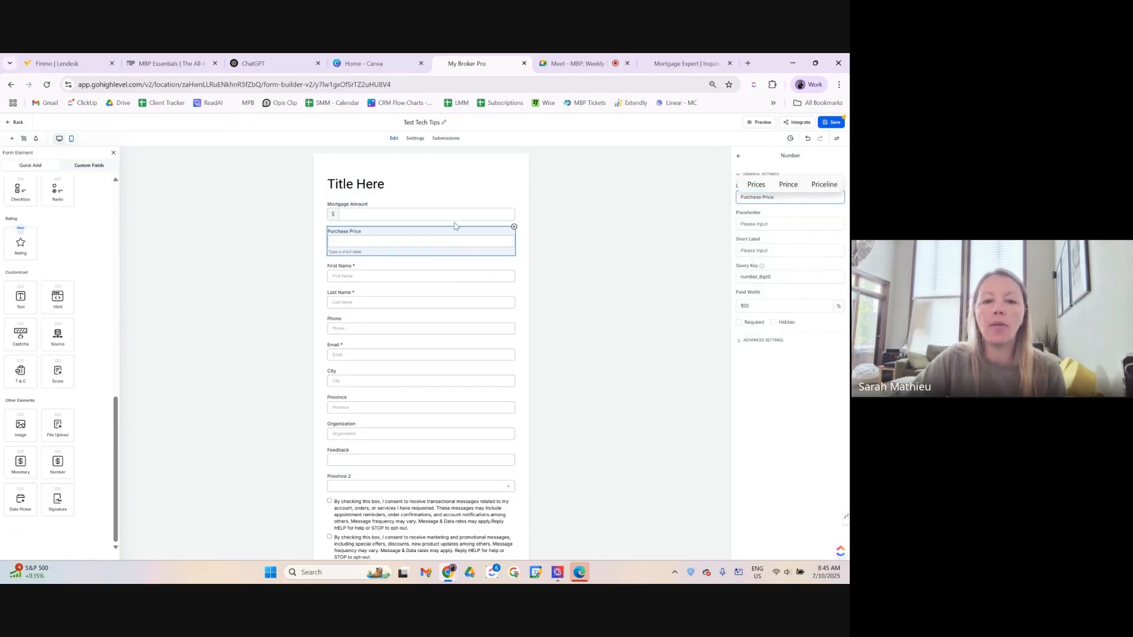
left_click(486, 200)
left_click_drag(410, 248, 417, 207)
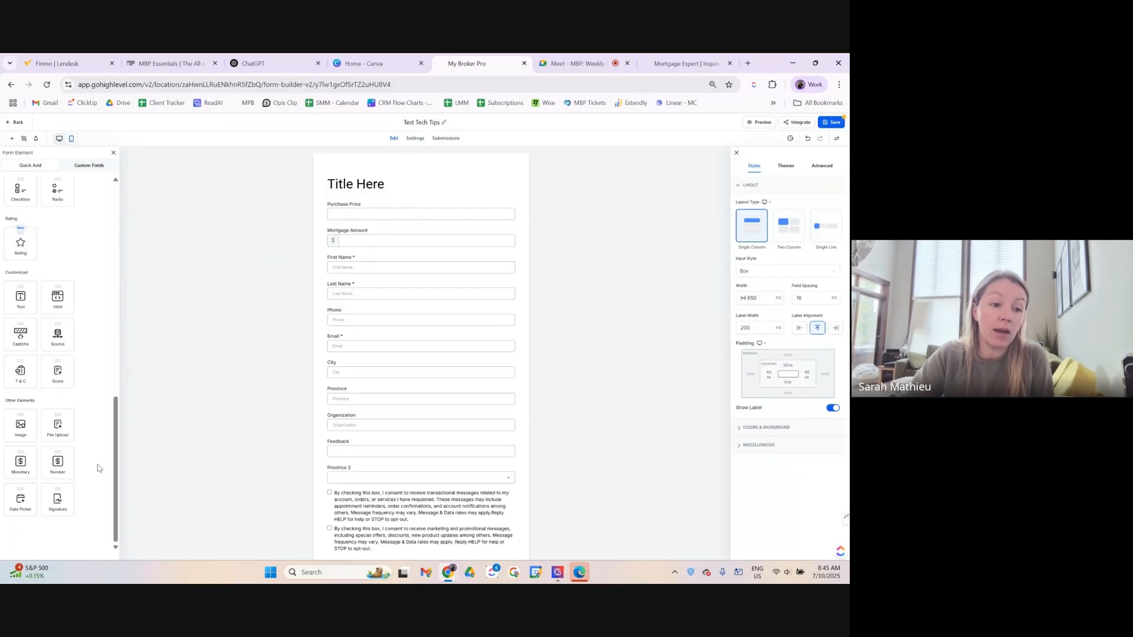
Put a Date Picker labelled 'Select your renewal date' under Mortgage Amount and save.
left_click_drag(20, 499, 355, 280)
left_click(349, 269)
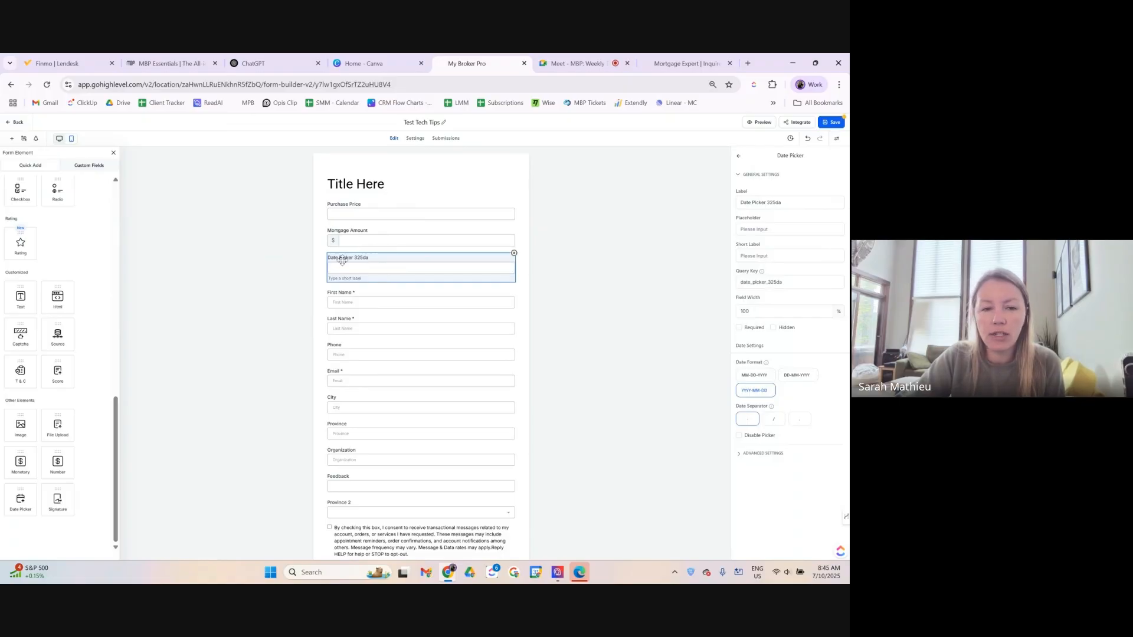
triple_click(788, 206)
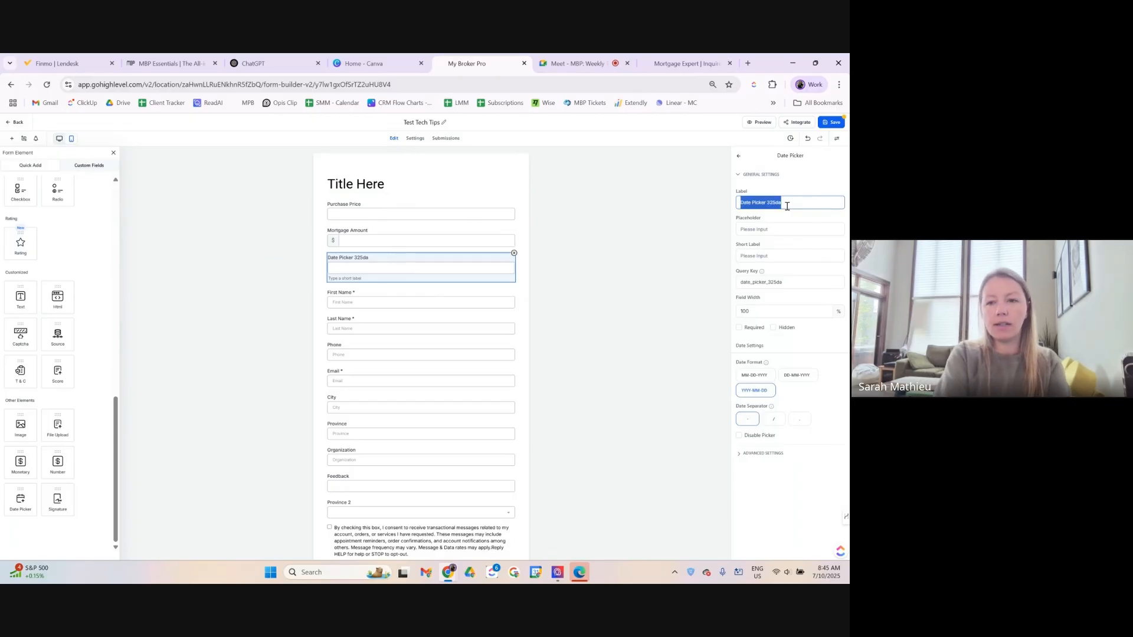
type("Date")
key("BackSpace")
key("BackSpace")
type("Select")
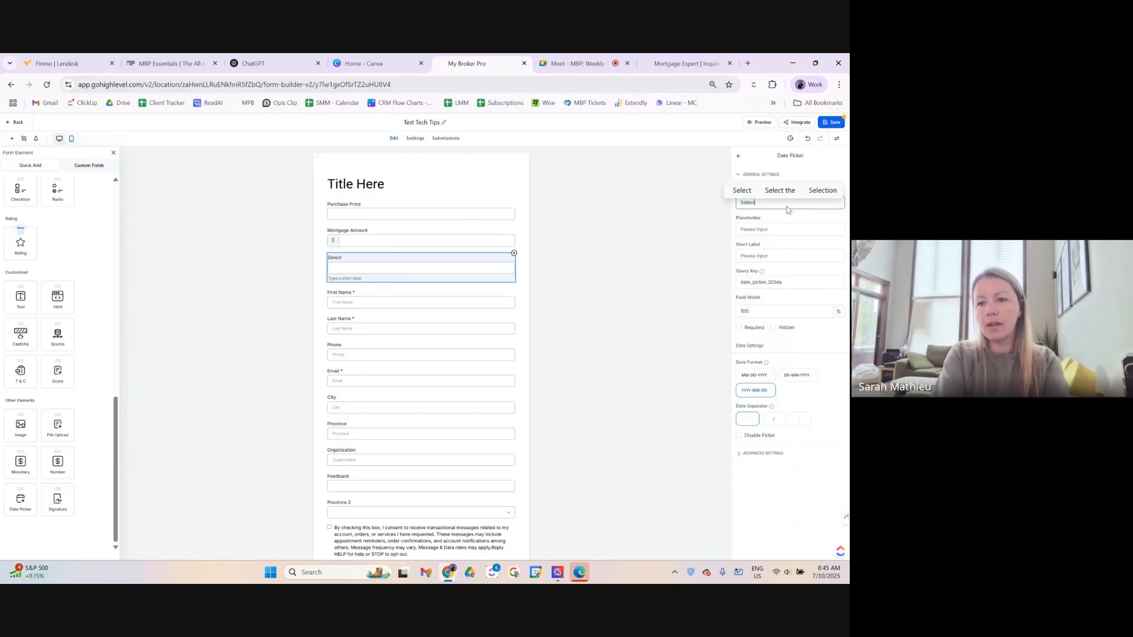
type(" your renewal date")
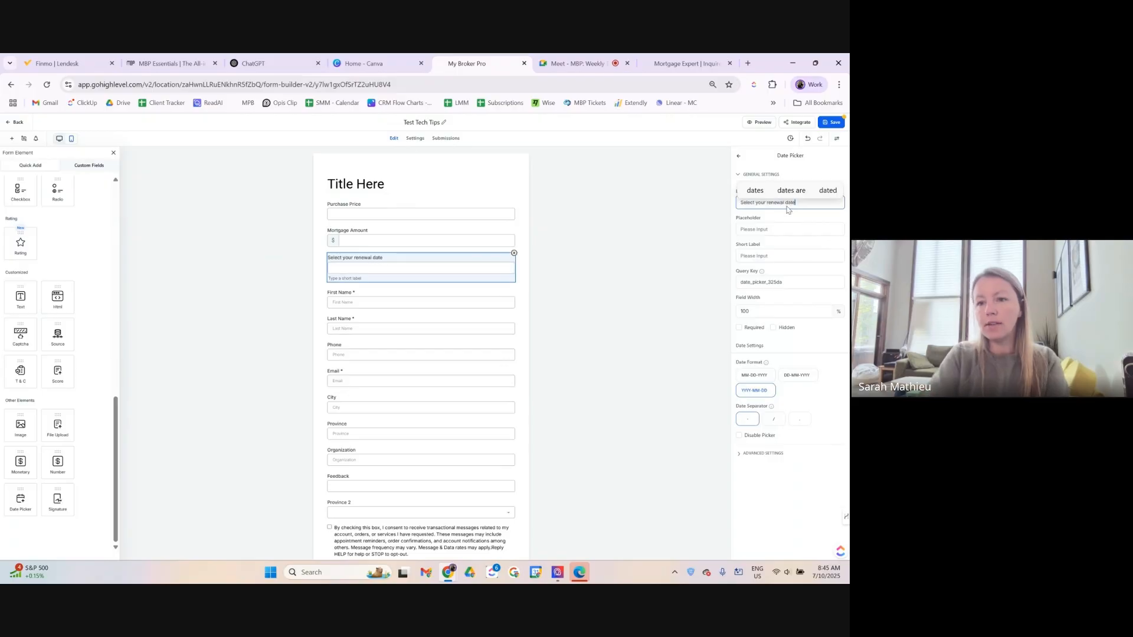
left_click(521, 297)
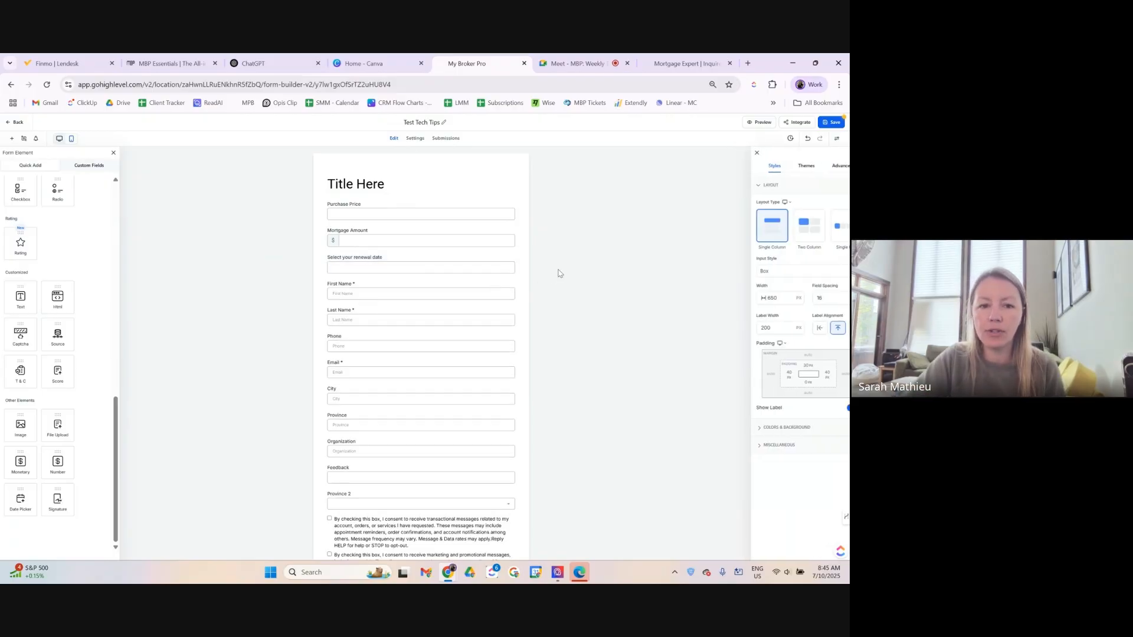
left_click(828, 121)
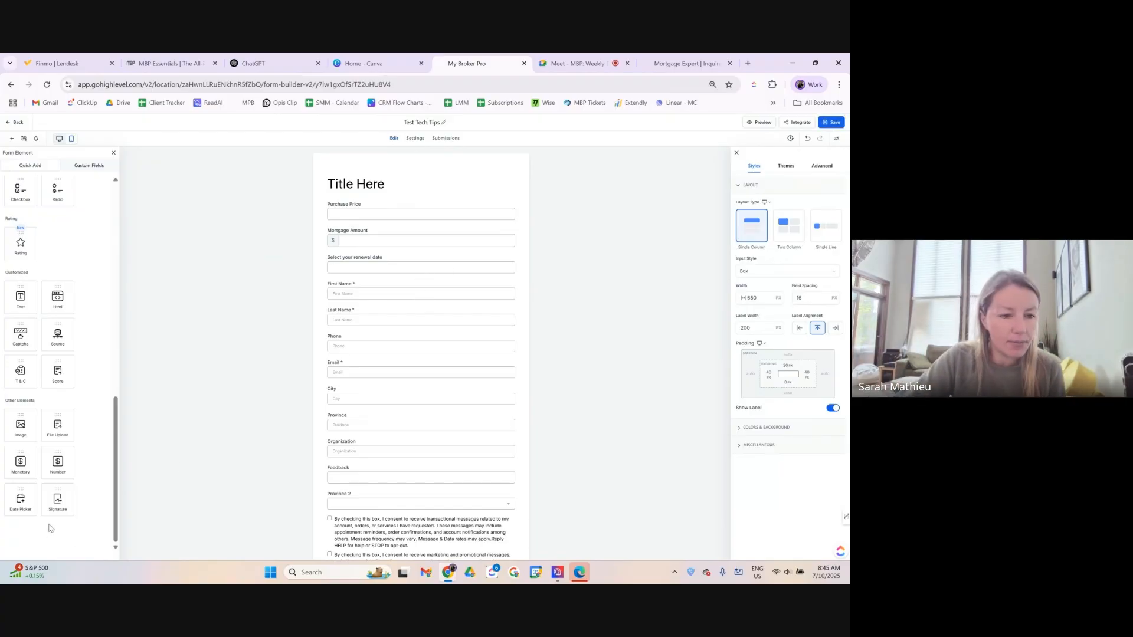
Add a Signature field below Province 2 labelled 'Consent signature'.
mouse_move(57, 501)
left_mouse_down()
mouse_move(392, 466)
mouse_move(399, 538)
mouse_move(379, 528)
left_mouse_up()
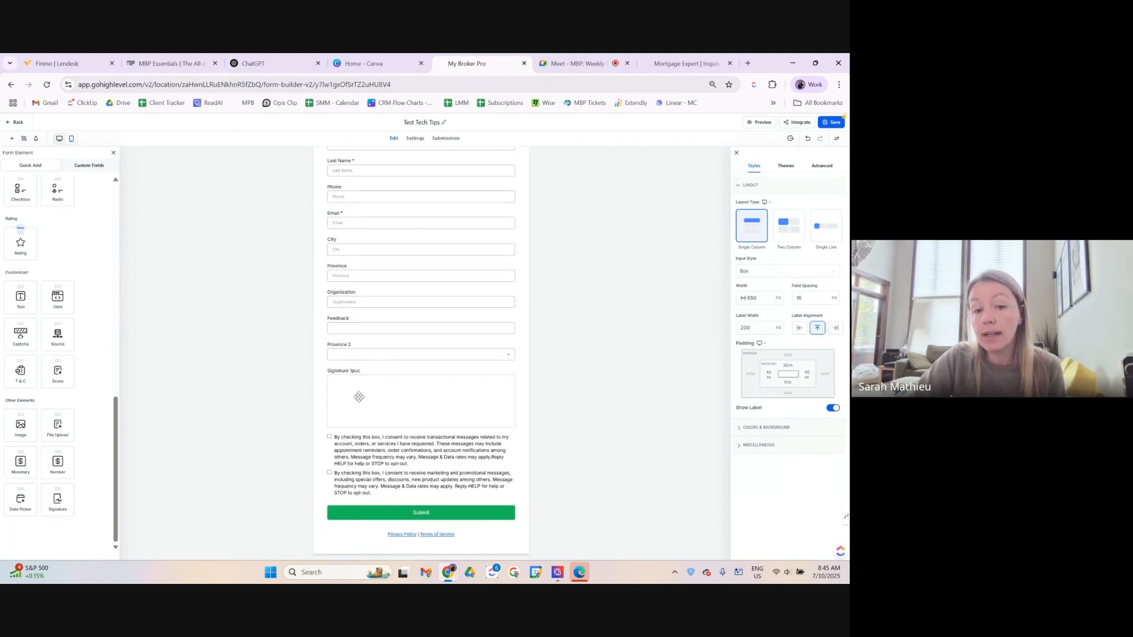
left_click(472, 407)
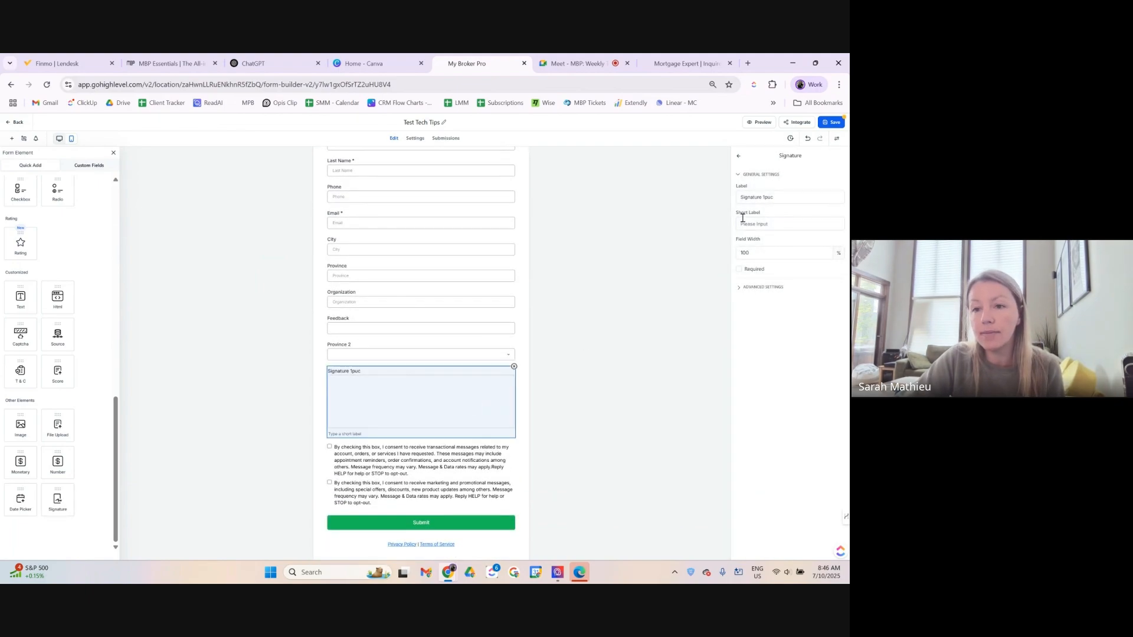
left_click_drag(775, 197, 685, 196)
type("Con")
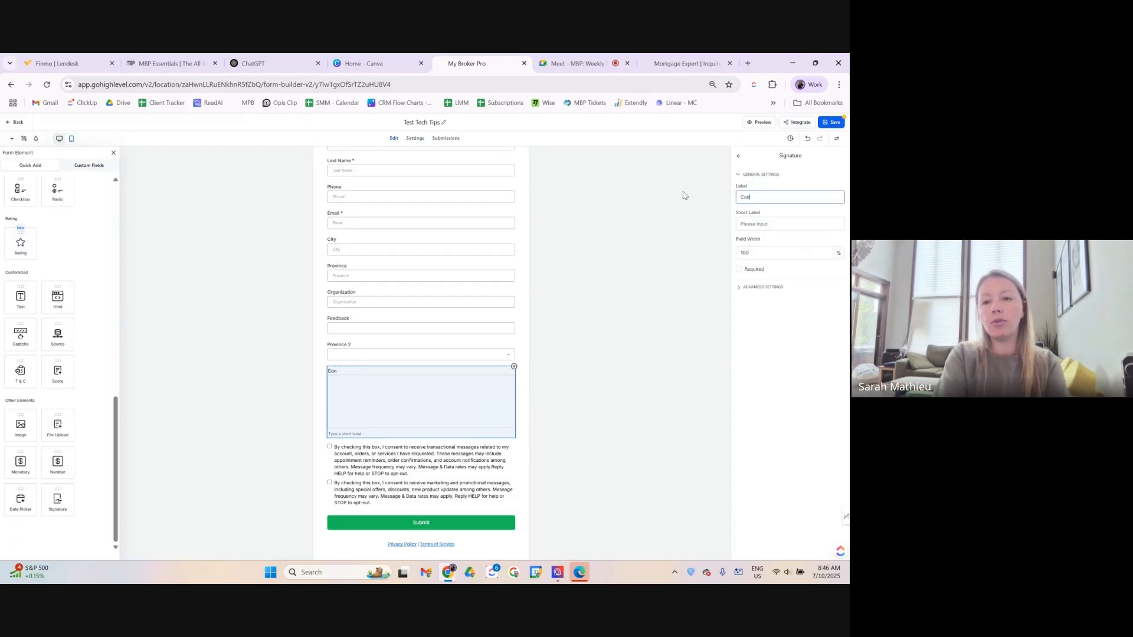
type("sent he")
key("BackSpace")
key("BackSpace")
key("BackSpace")
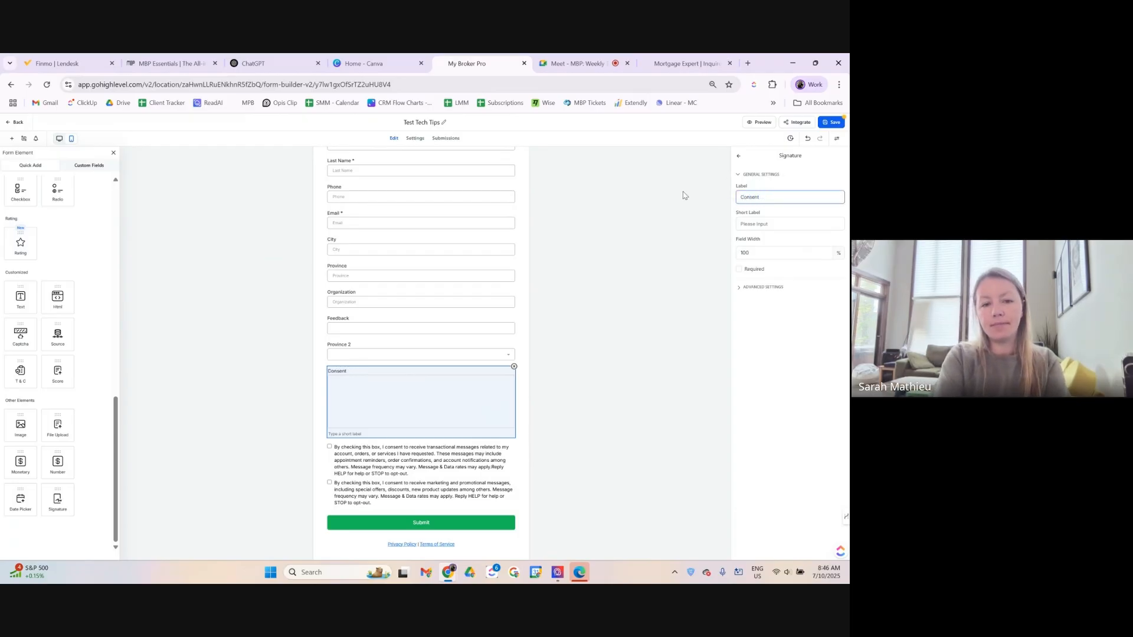
type("signature")
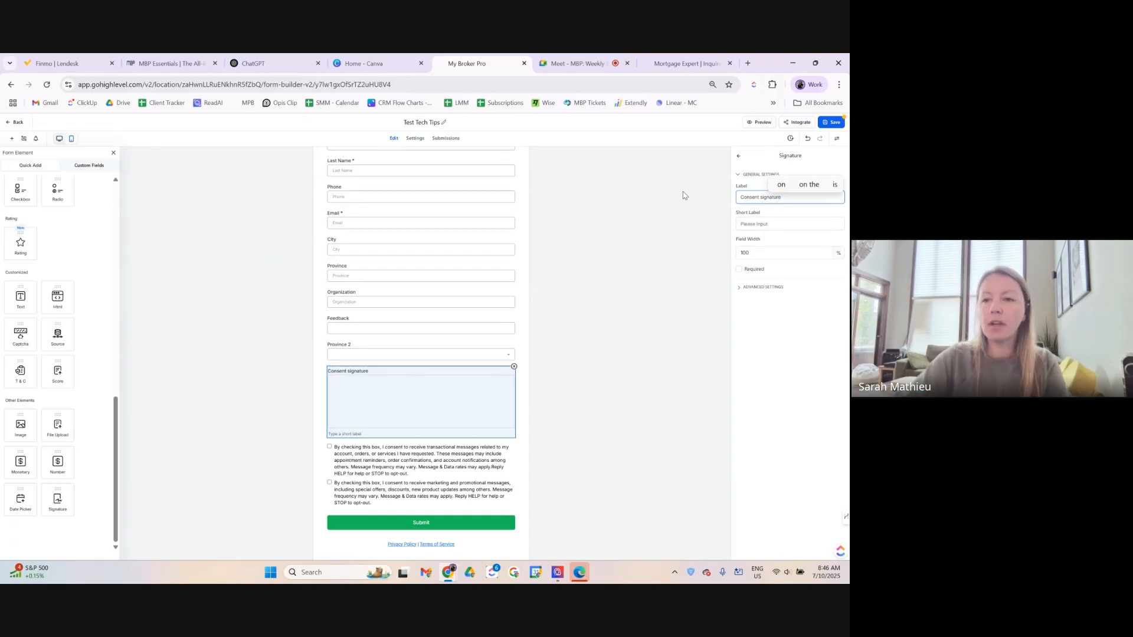
Save the form and open its live preview.
left_click(830, 124)
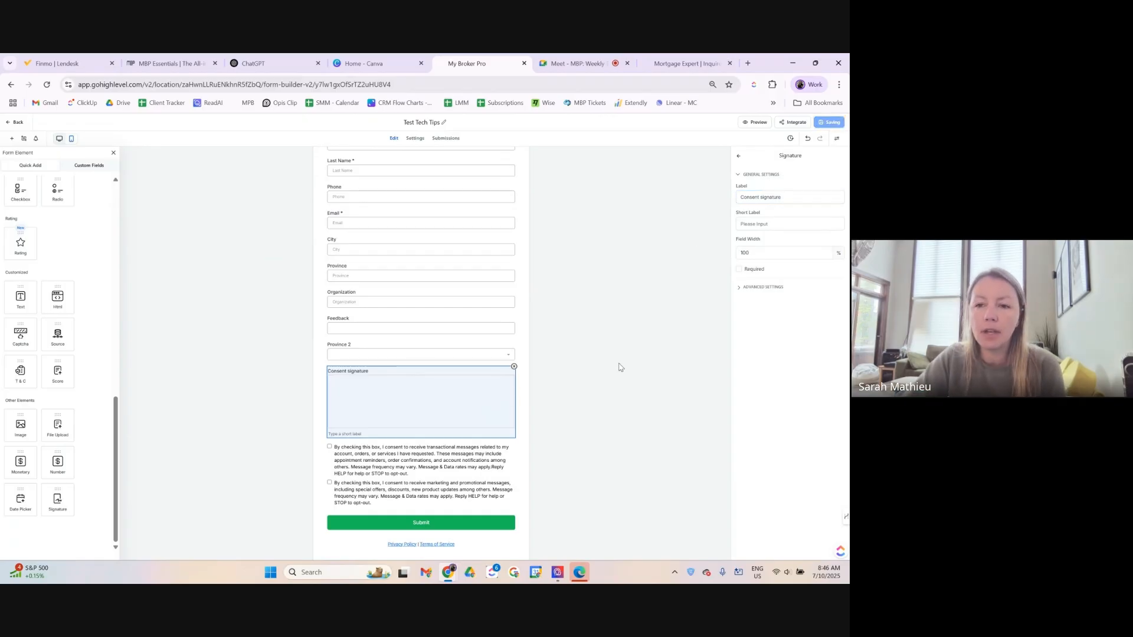
left_click(620, 252)
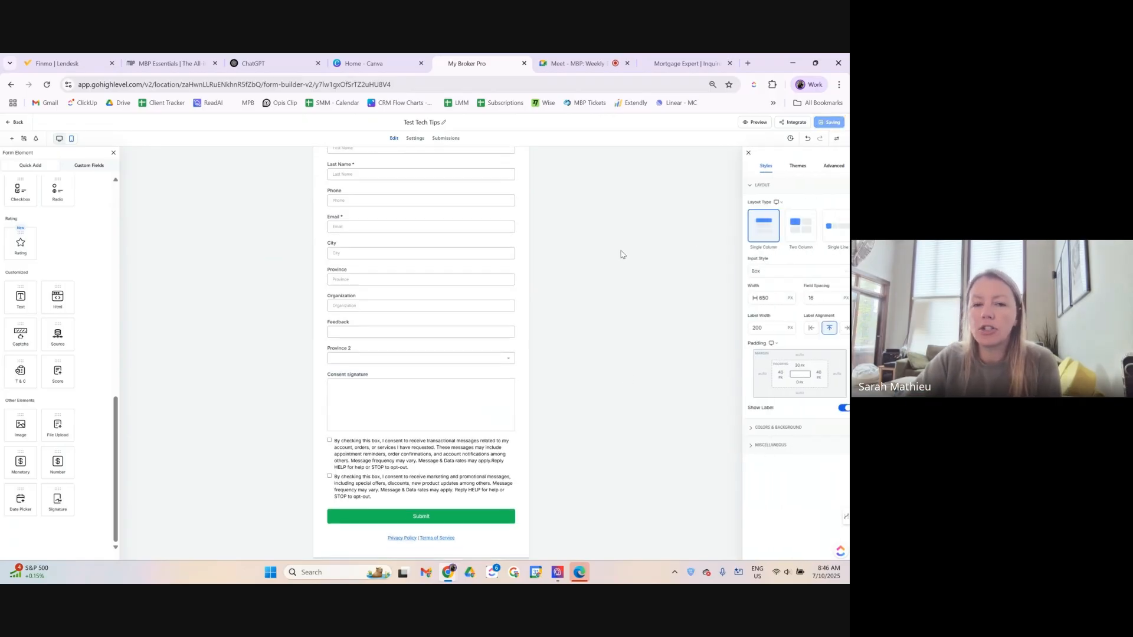
left_click(758, 124)
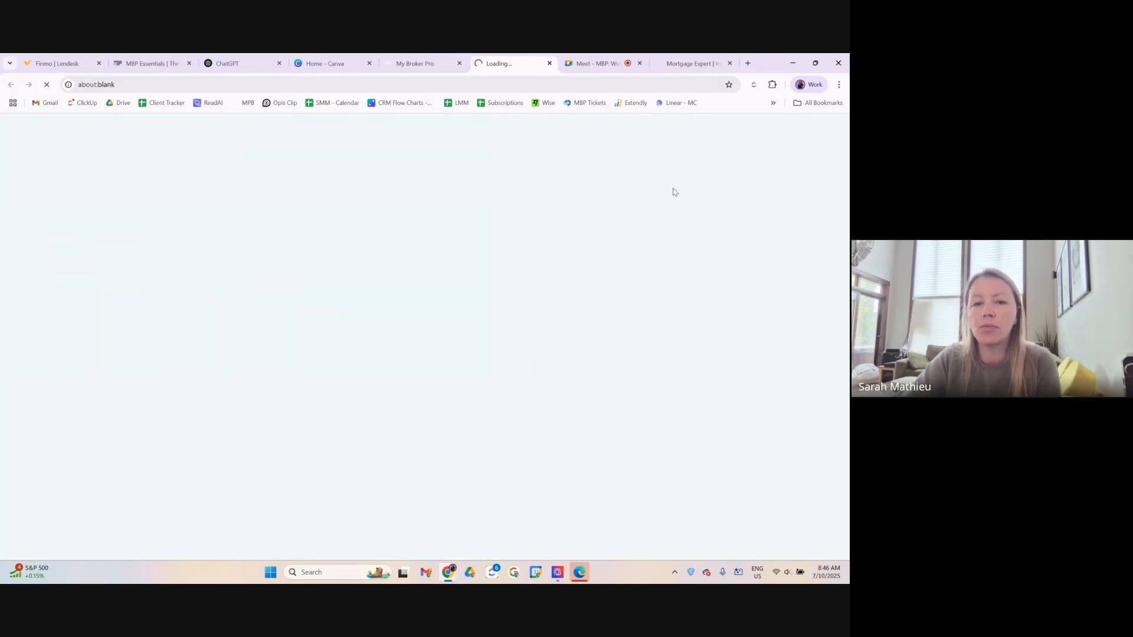
Enter a Purchase Price of 500000 and a Mortgage Amount of 350000 in the preview.
scroll(590, 317, "down", 8)
scroll(601, 319, "up", 10)
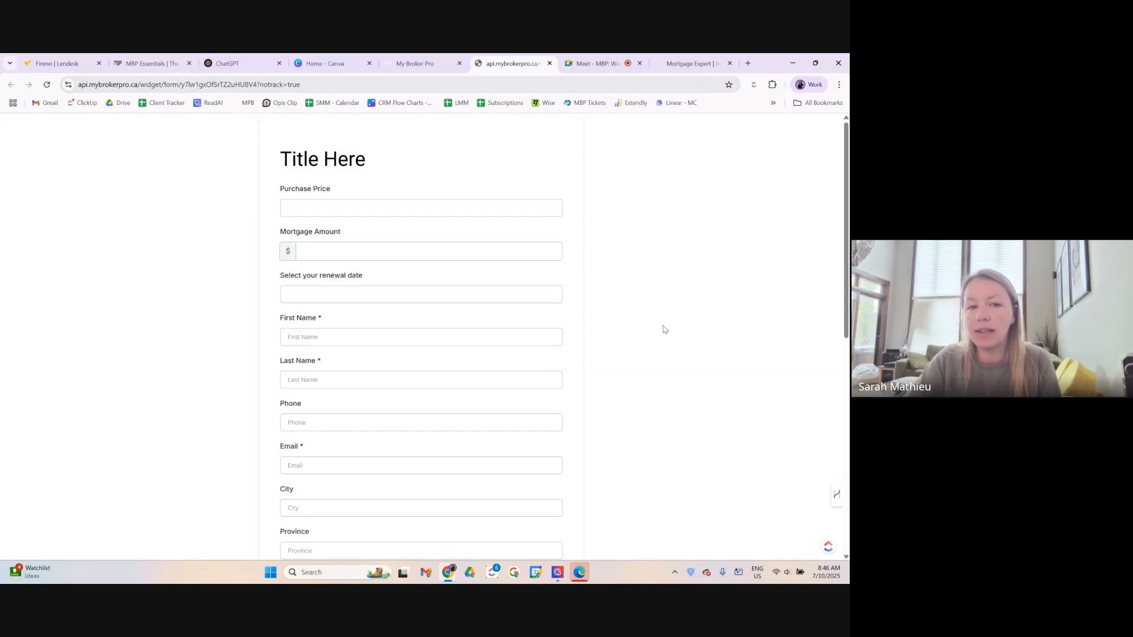
scroll(125, 353, "down", 8)
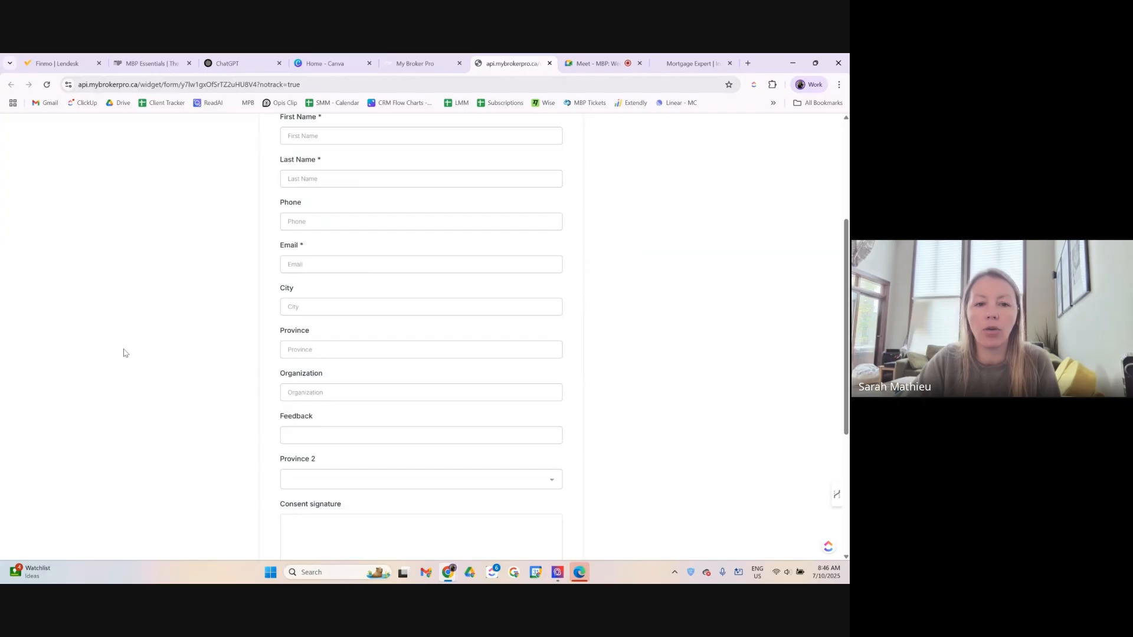
scroll(123, 350, "up", 10)
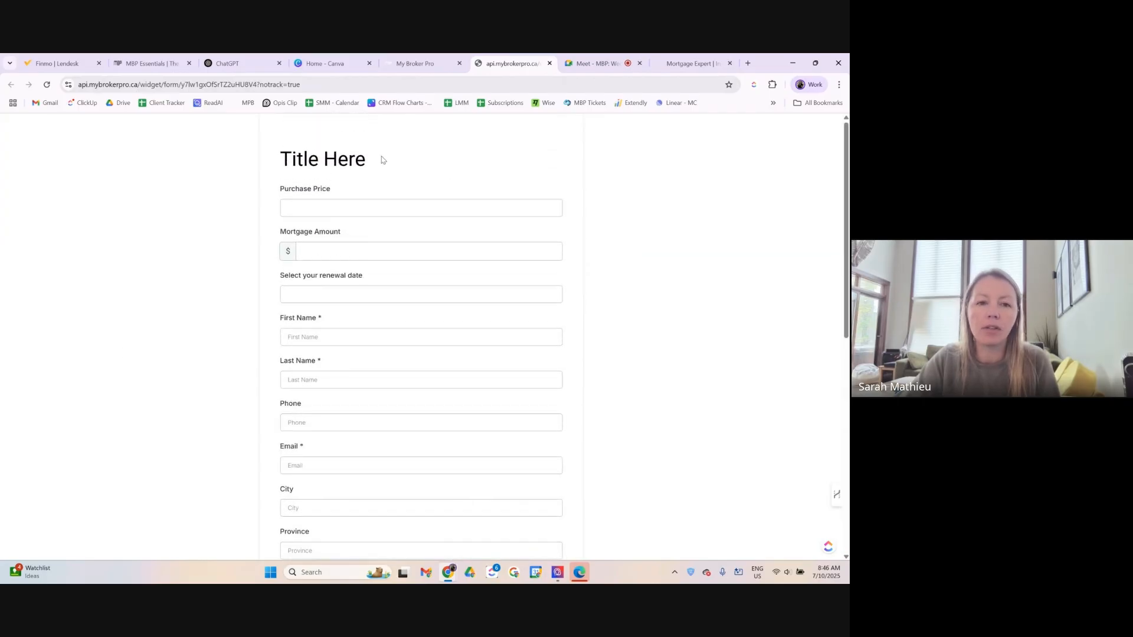
left_click(337, 206)
type("5000002")
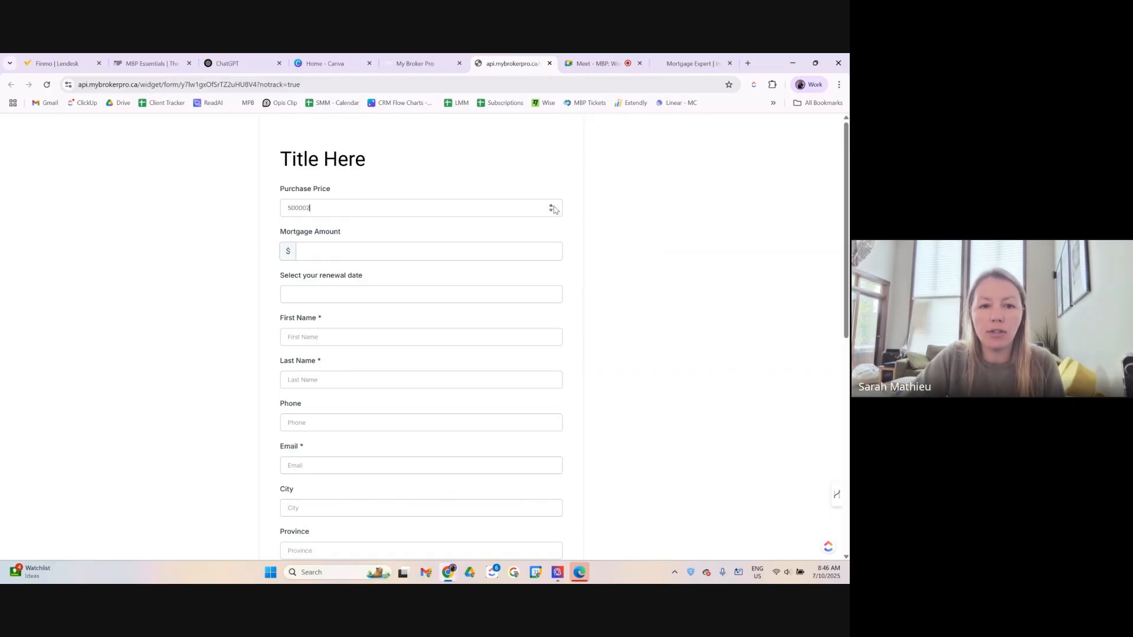
left_click(552, 206)
left_click(552, 207)
left_click(551, 212)
left_click(324, 252)
type("350000")
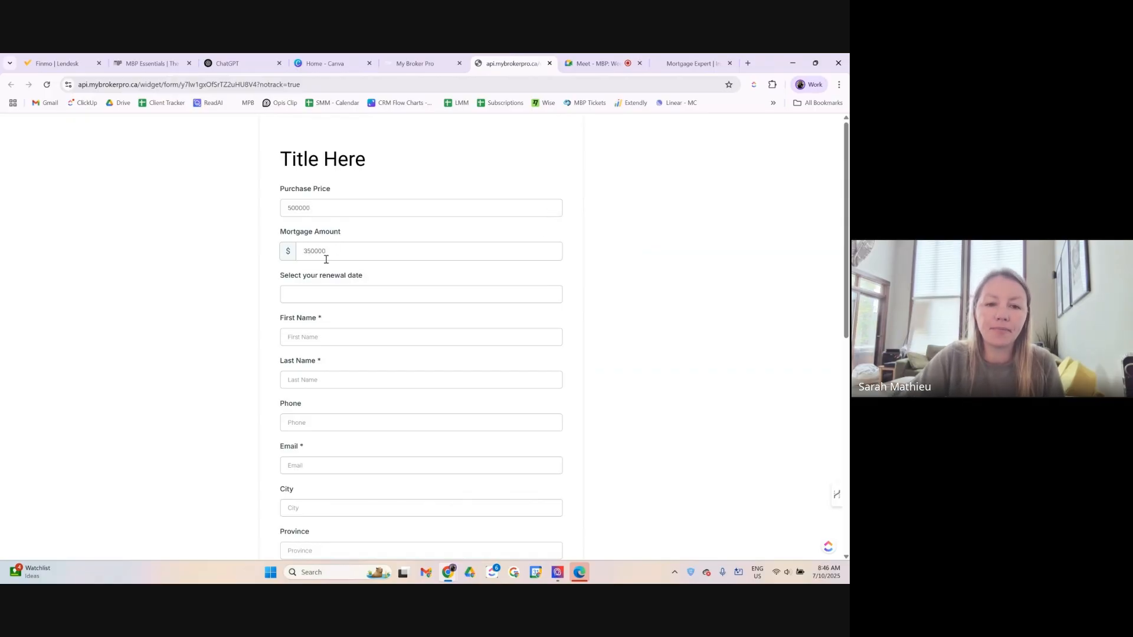
Set the renewal date to July 14, 2027.
left_click(346, 295)
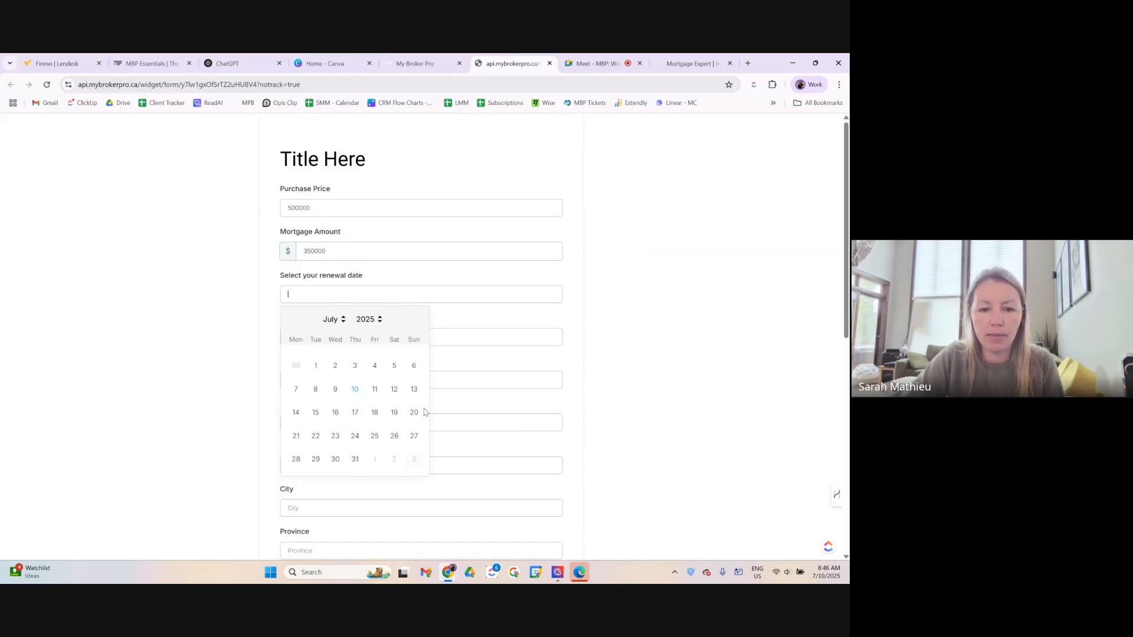
left_click(378, 319)
scroll(381, 282, "down", 3)
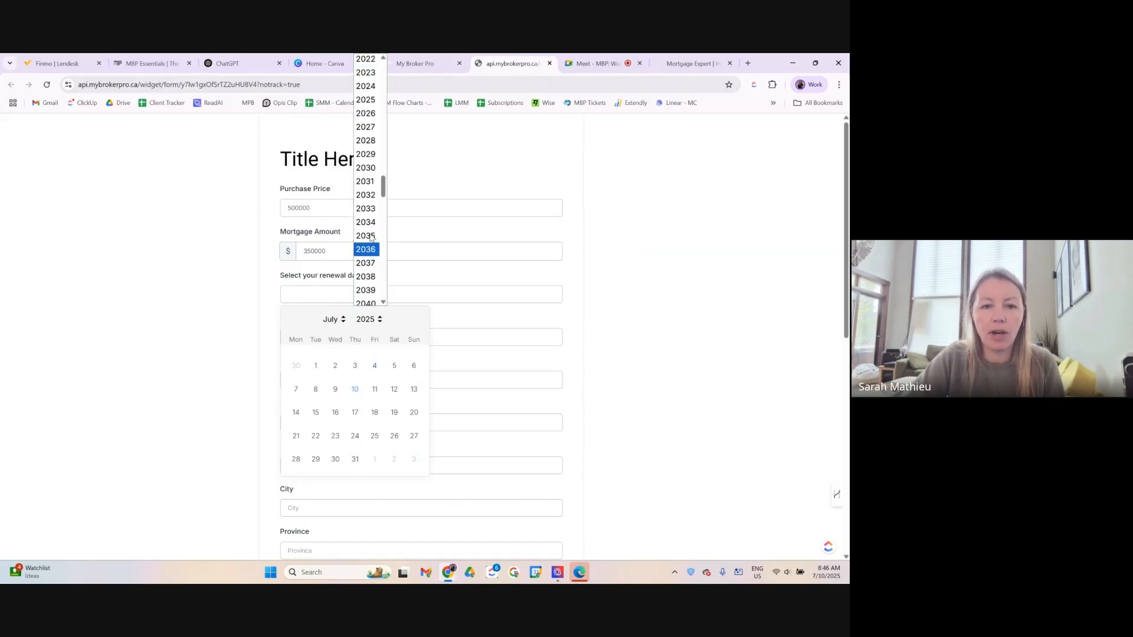
left_click(366, 131)
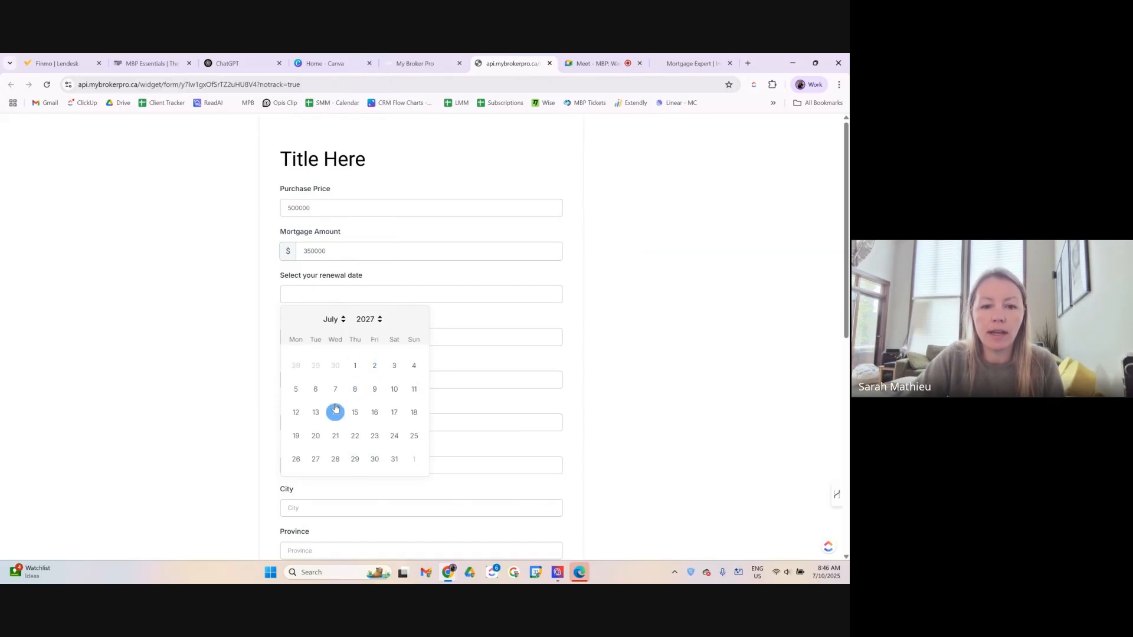
left_click(335, 412)
Fill Province with the British Columbia suggestion.
left_click(390, 332)
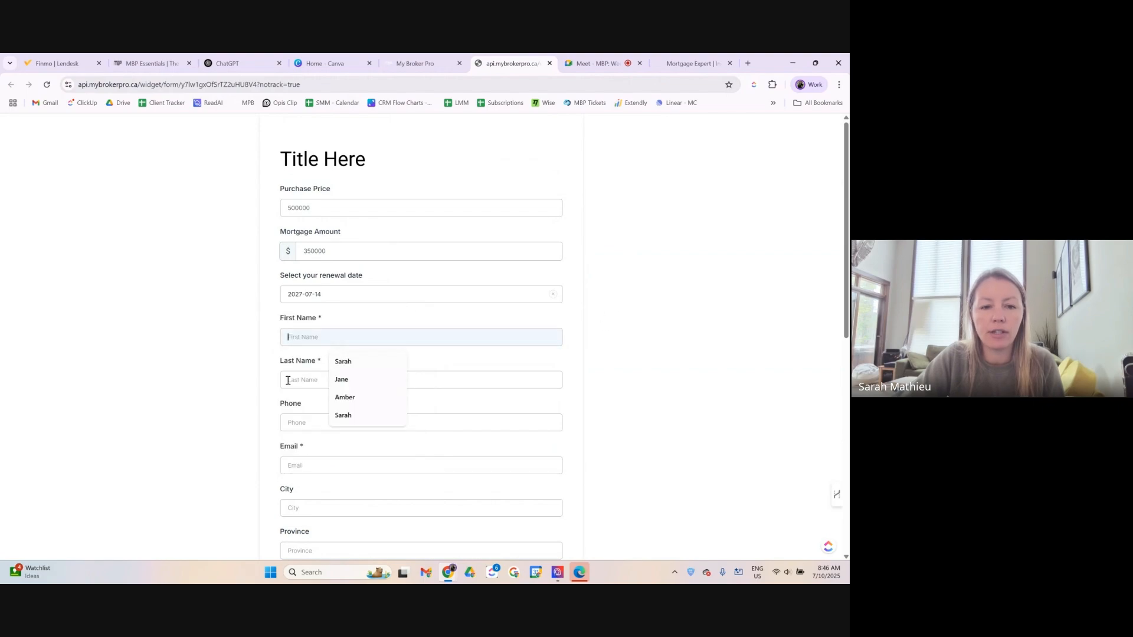
scroll(308, 407, "down", 2)
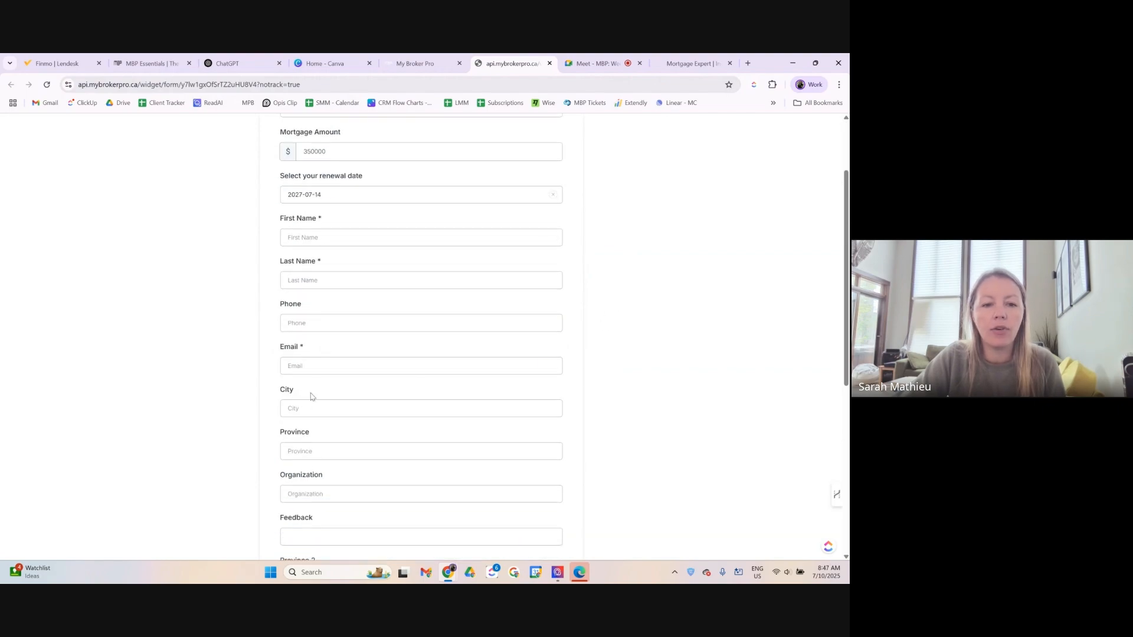
scroll(327, 331, "down", 2)
left_click(323, 352)
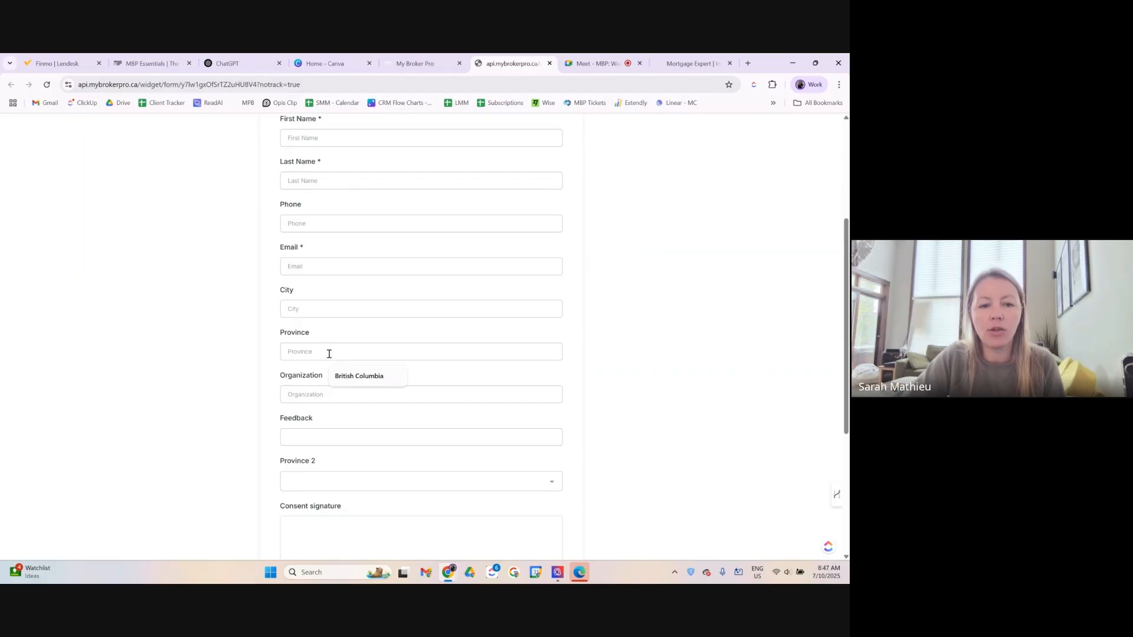
left_click(348, 376)
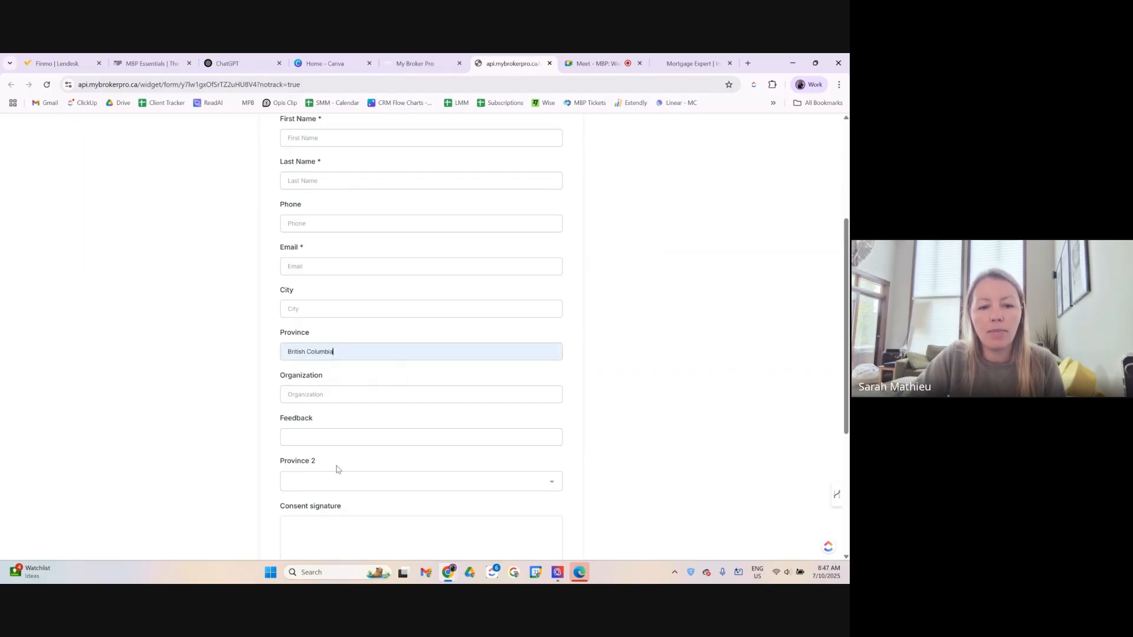
Open and close the Province 2 choices without picking one.
left_click(347, 480)
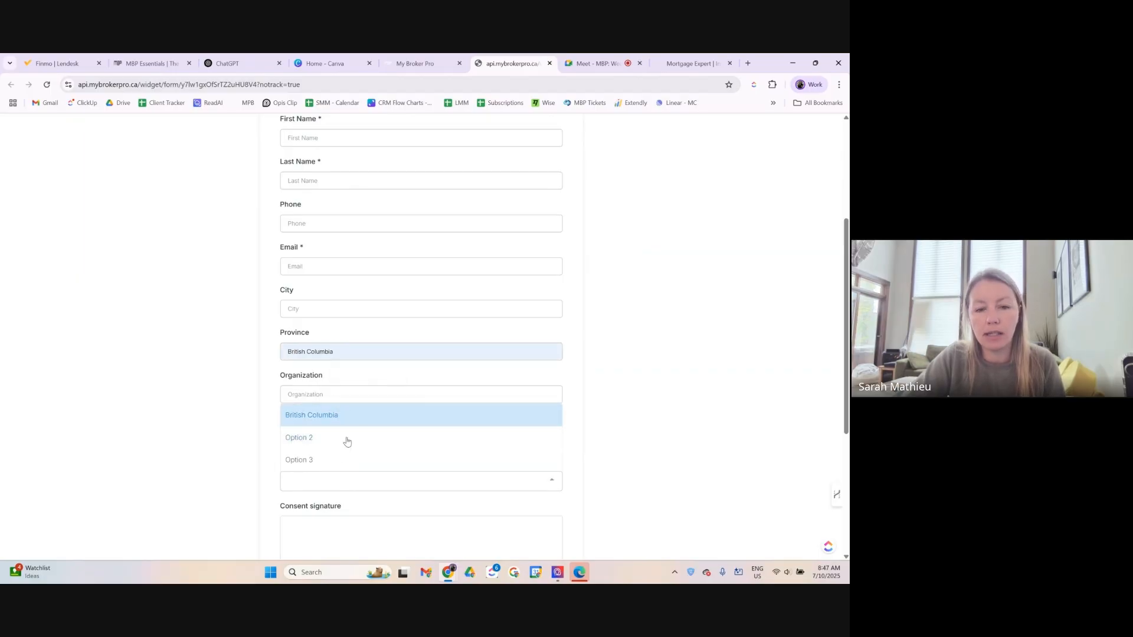
left_click(272, 441)
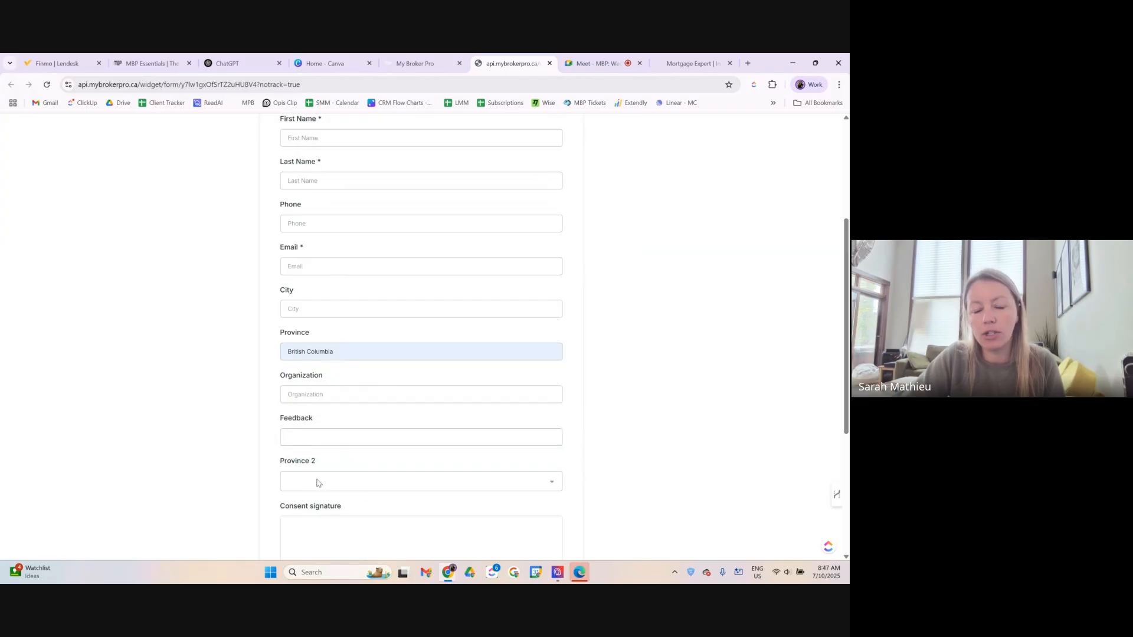
scroll(347, 476, "down", 1)
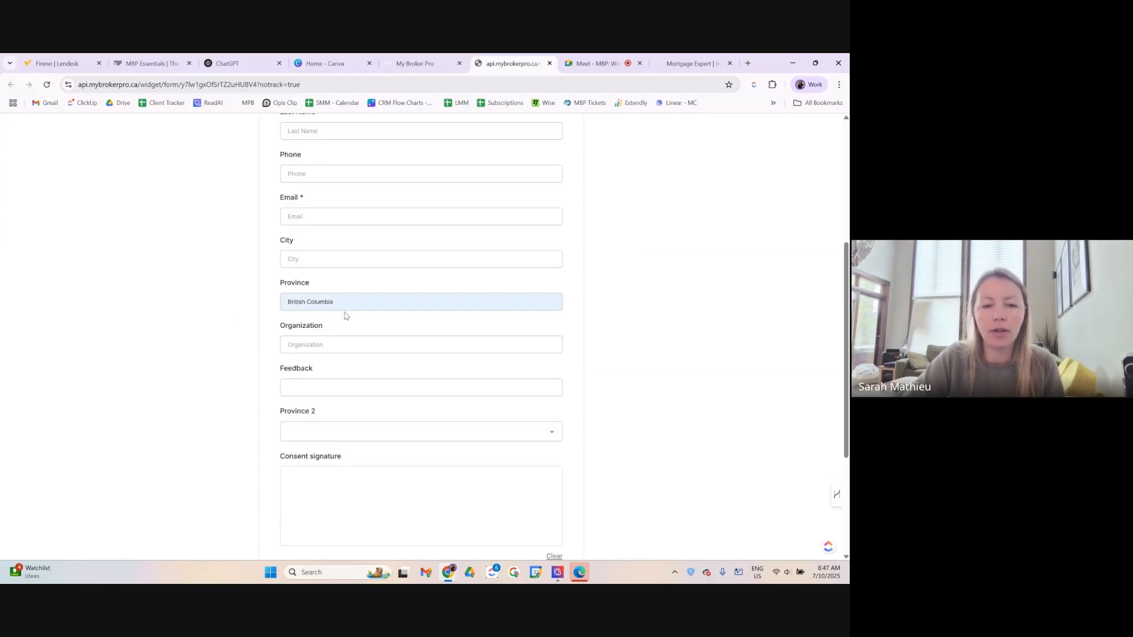
left_click(334, 434)
left_click(307, 410)
left_click(313, 433)
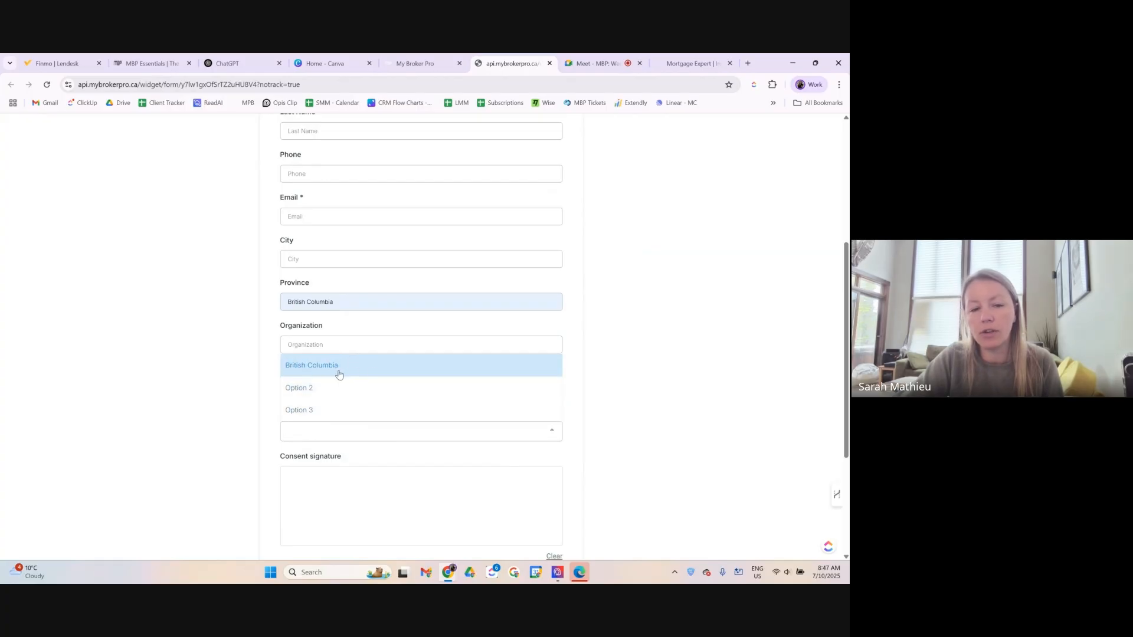
Type feedback 'skdjlskdlsajdas', draw a signature and agree to transactional messages.
left_click(271, 415)
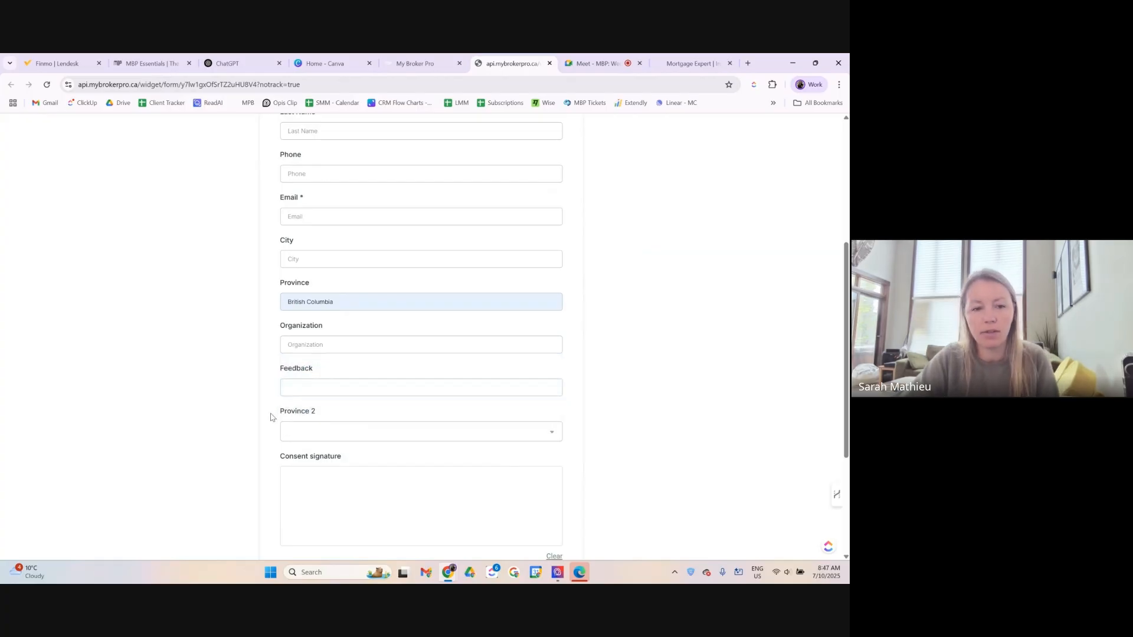
type("skdjlskdlsajdas")
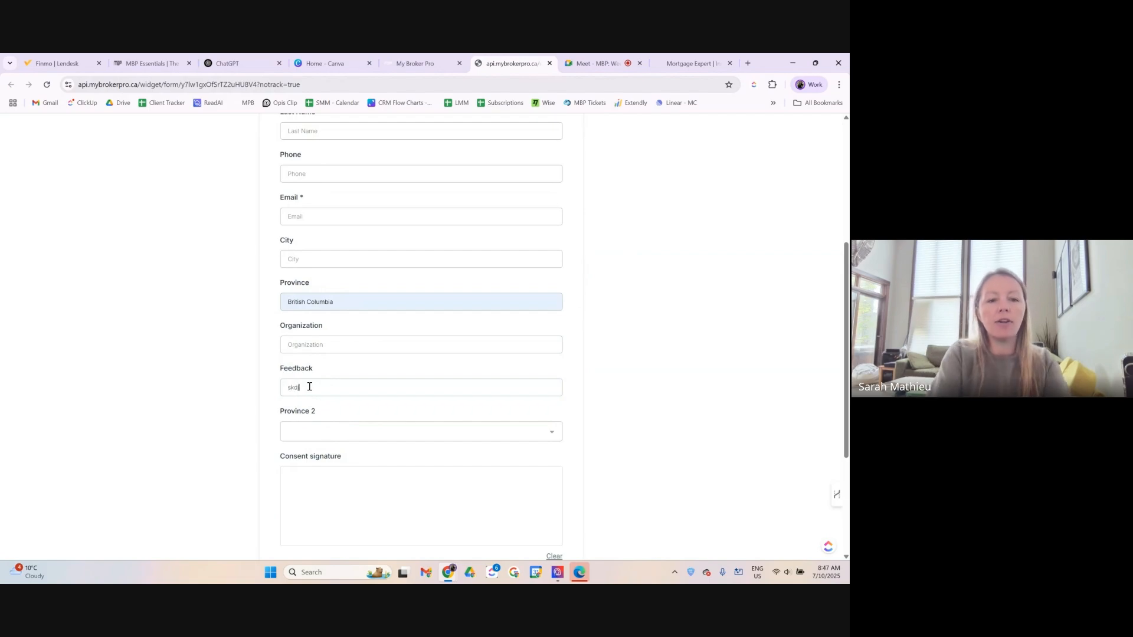
left_click(347, 495)
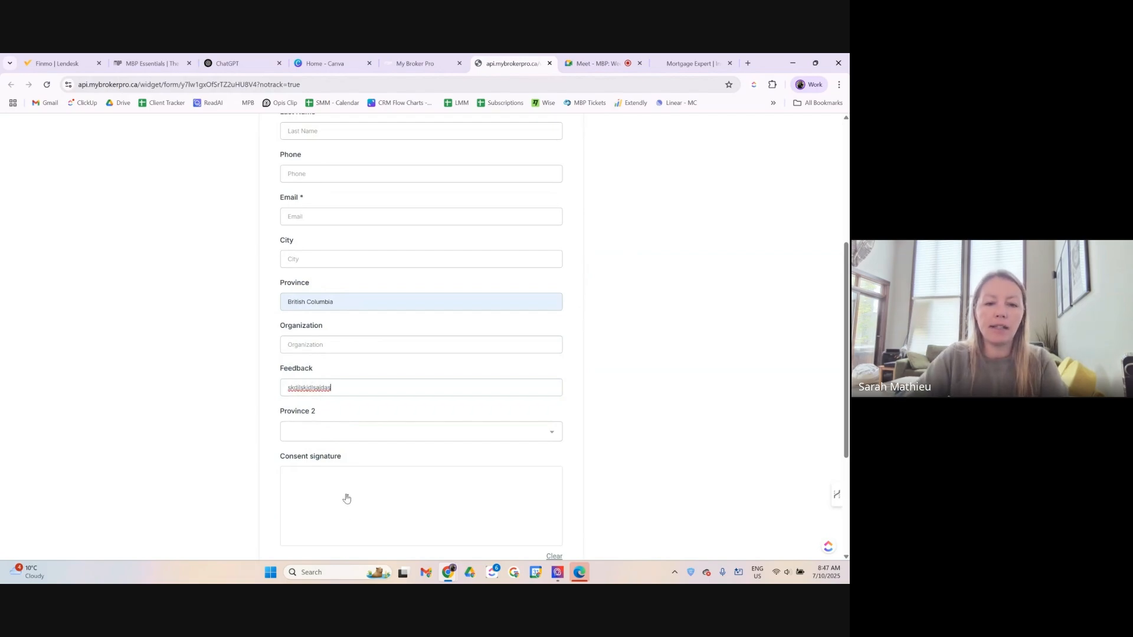
scroll(384, 490, "down", 2)
scroll(396, 478, "down", 1)
mouse_move(346, 339)
left_mouse_down()
mouse_move(329, 372)
mouse_move(363, 378)
mouse_move(383, 348)
mouse_move(445, 367)
mouse_move(453, 355)
left_mouse_up()
scroll(354, 384, "down", 1)
left_click(283, 383)
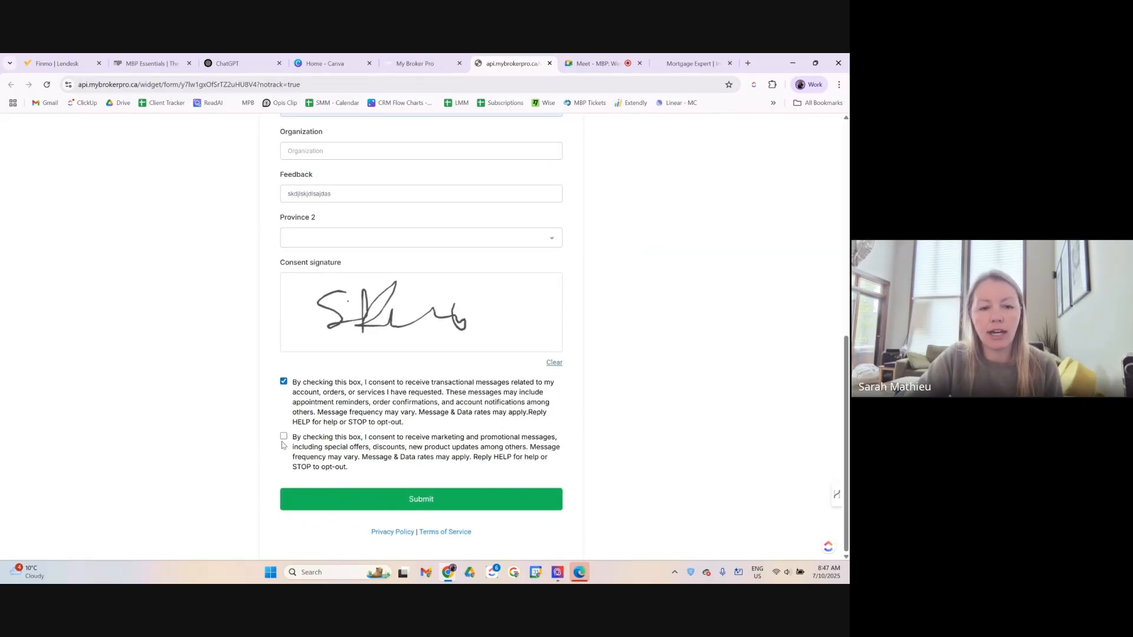
Submit the test form, erase the drawn signature and close the preview.
left_click(420, 506)
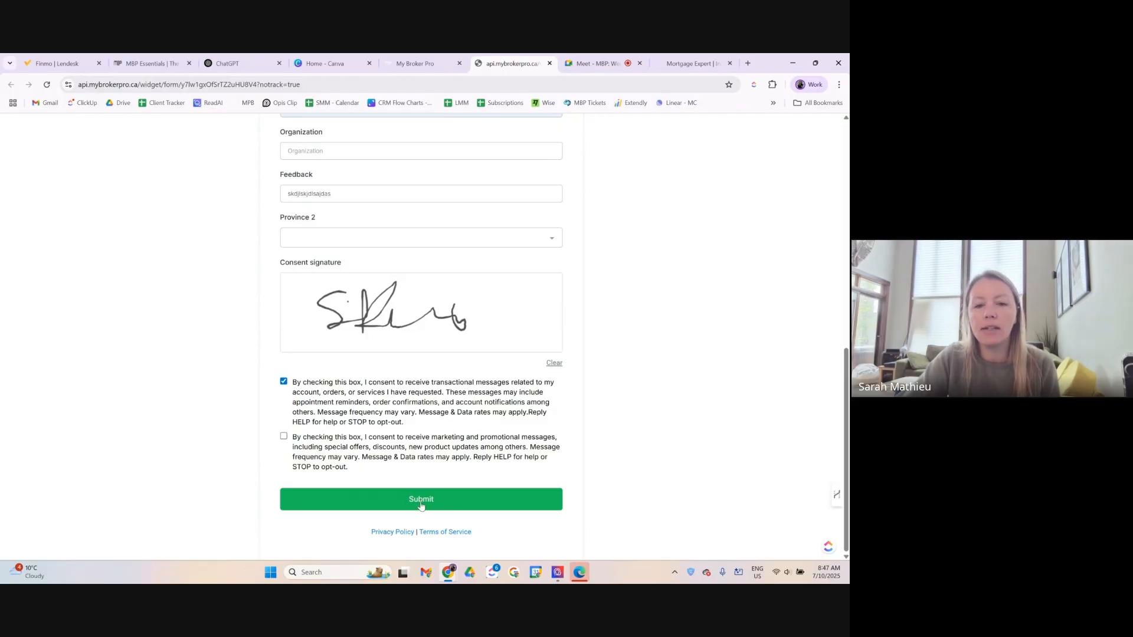
scroll(433, 502, "up", 8)
left_click(305, 294)
scroll(352, 476, "down", 8)
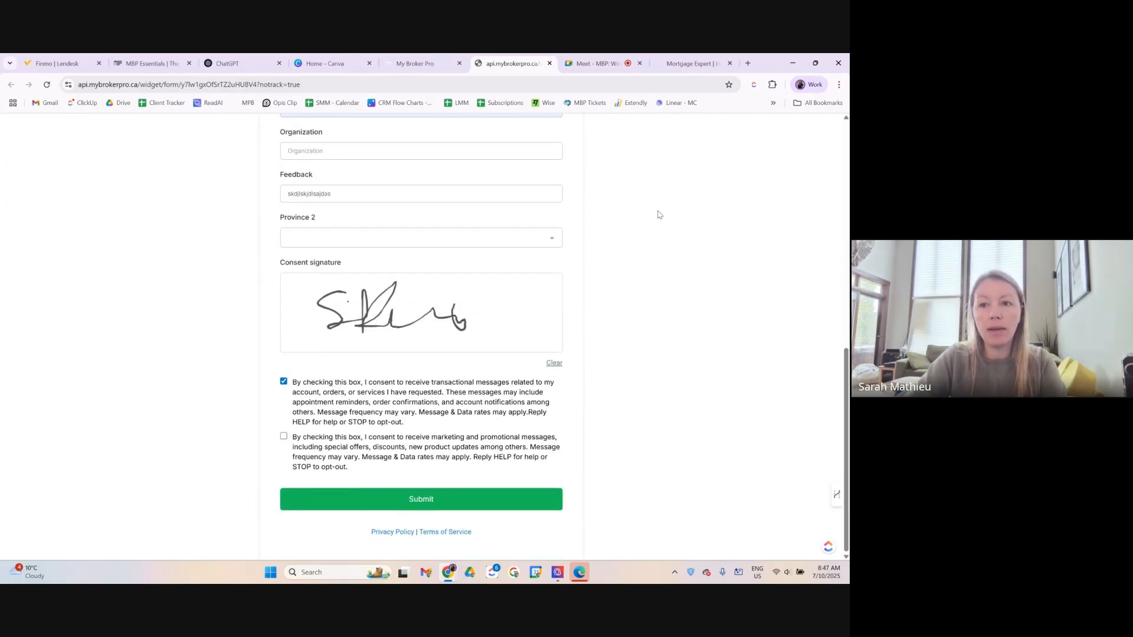
left_click(554, 363)
left_click(549, 63)
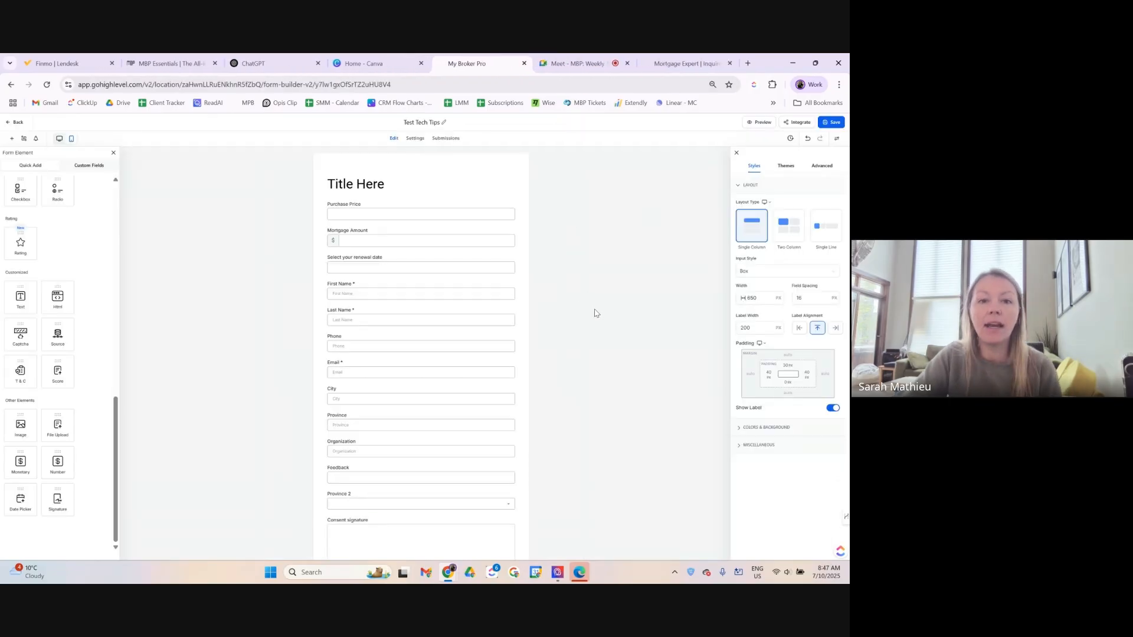
Delete the Consent signature field from the form.
scroll(597, 305, "down", 2)
scroll(594, 325, "up", 2)
scroll(544, 331, "down", 5)
scroll(649, 354, "up", 5)
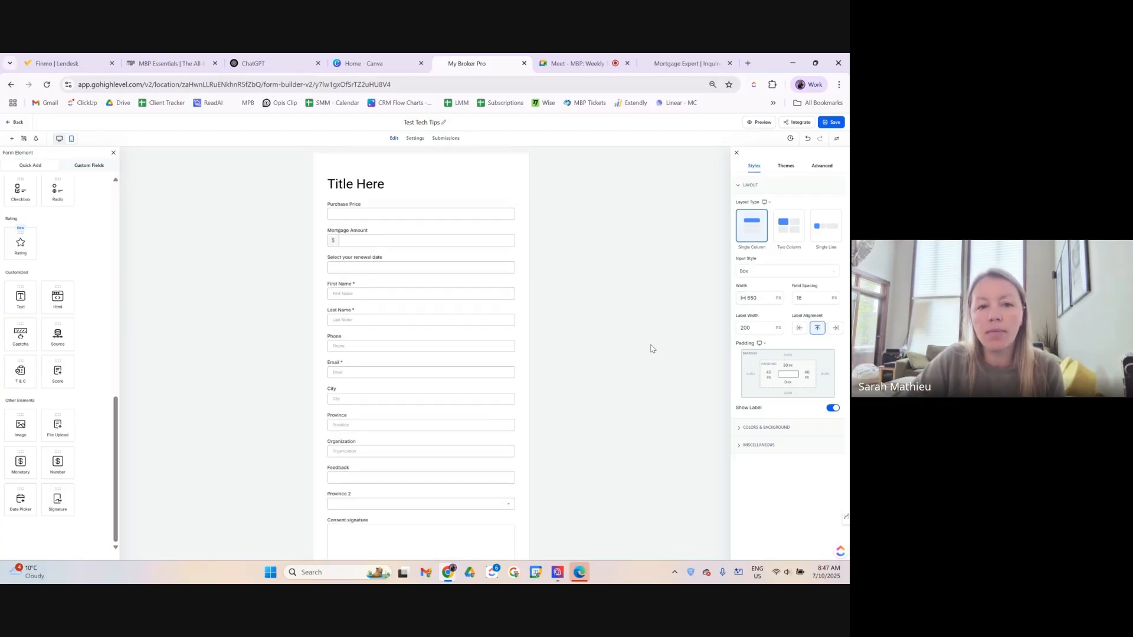
scroll(529, 340, "down", 2)
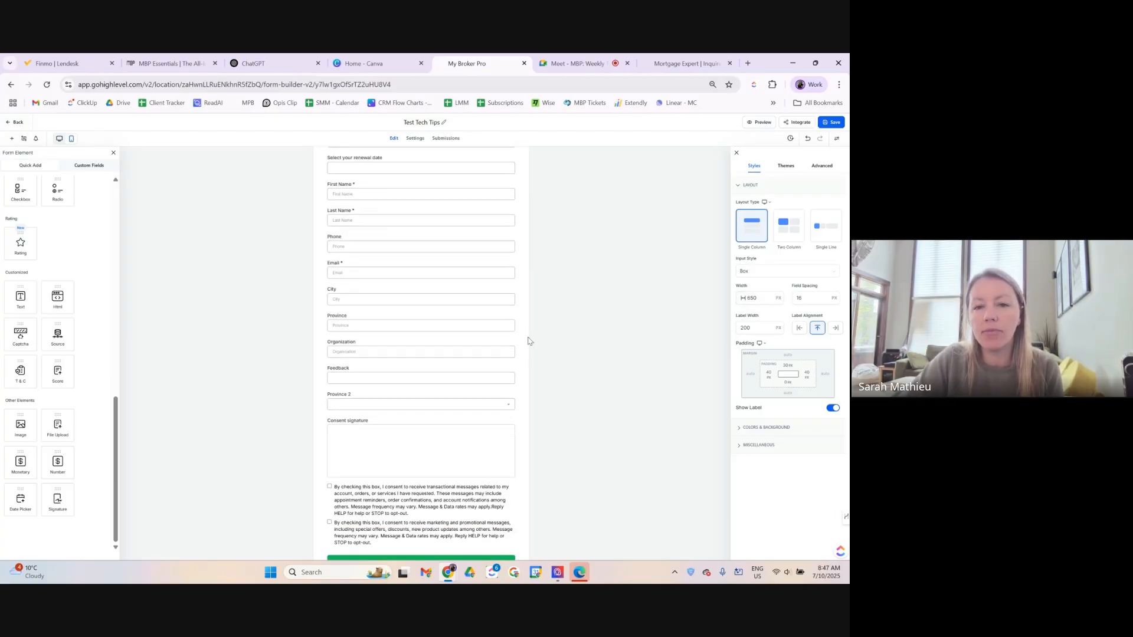
left_click(496, 443)
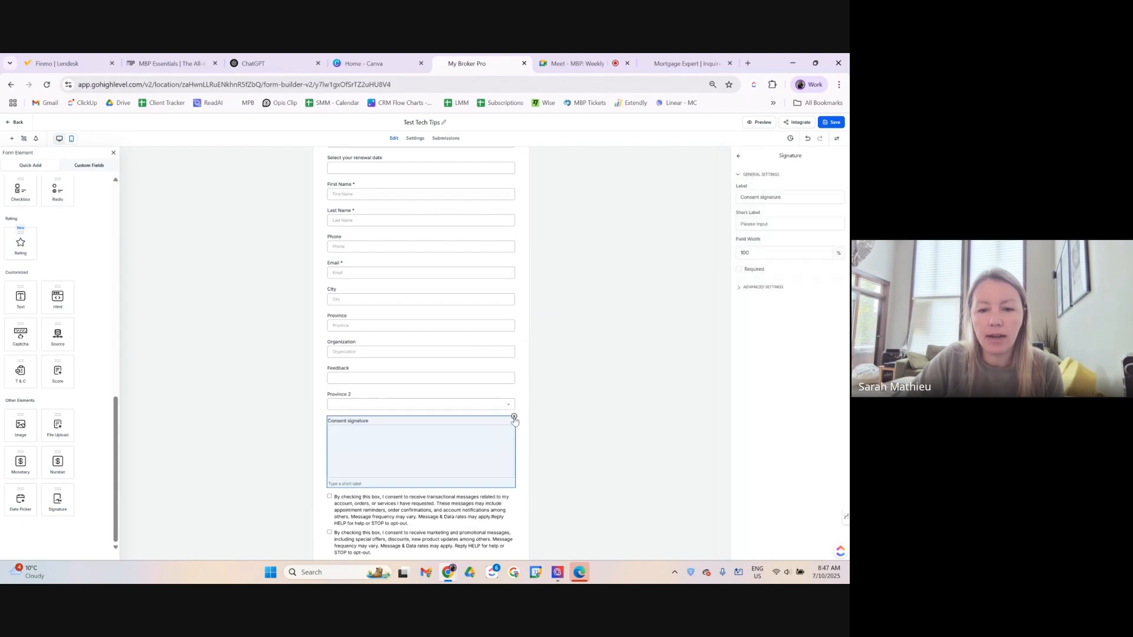
left_click(514, 417)
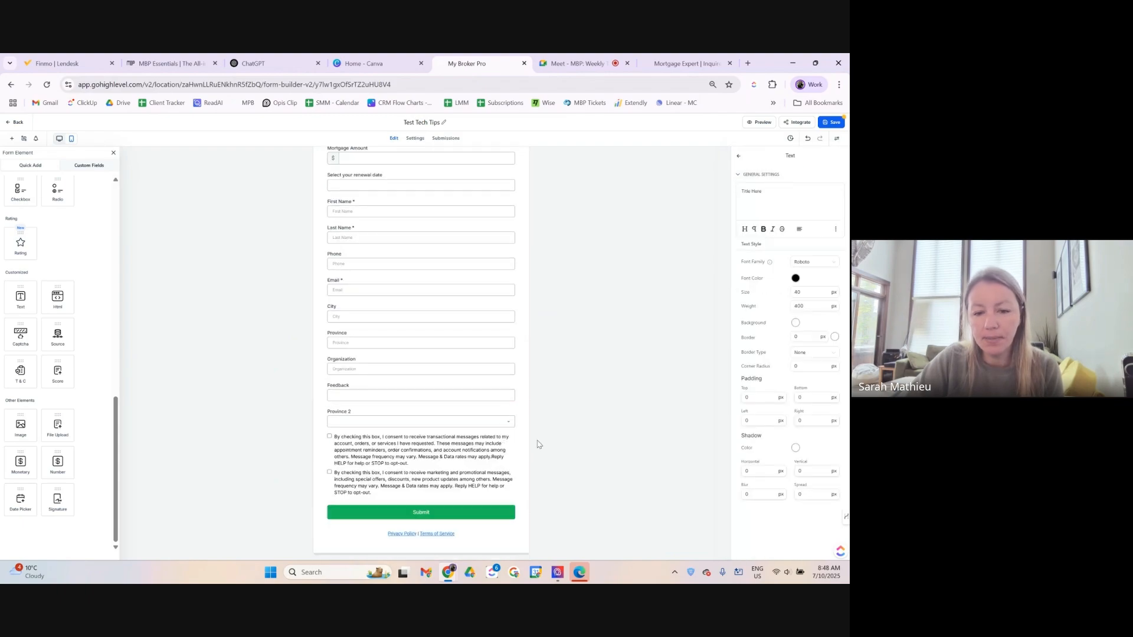
Expand the form's Colors & Background style settings.
scroll(521, 503, "up", 2)
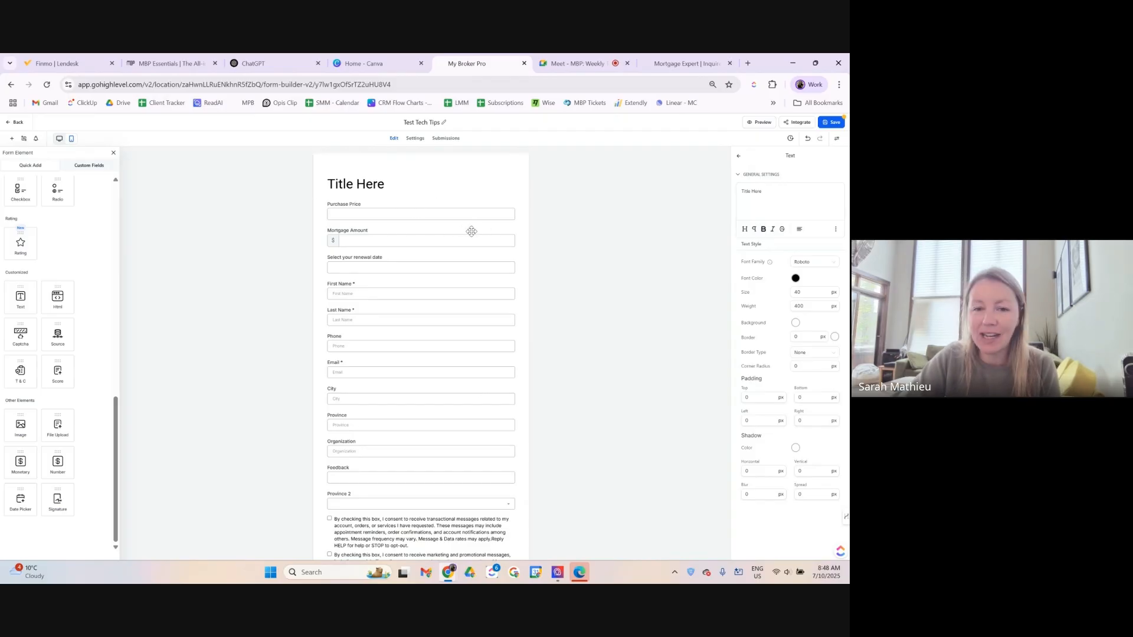
left_click(510, 175)
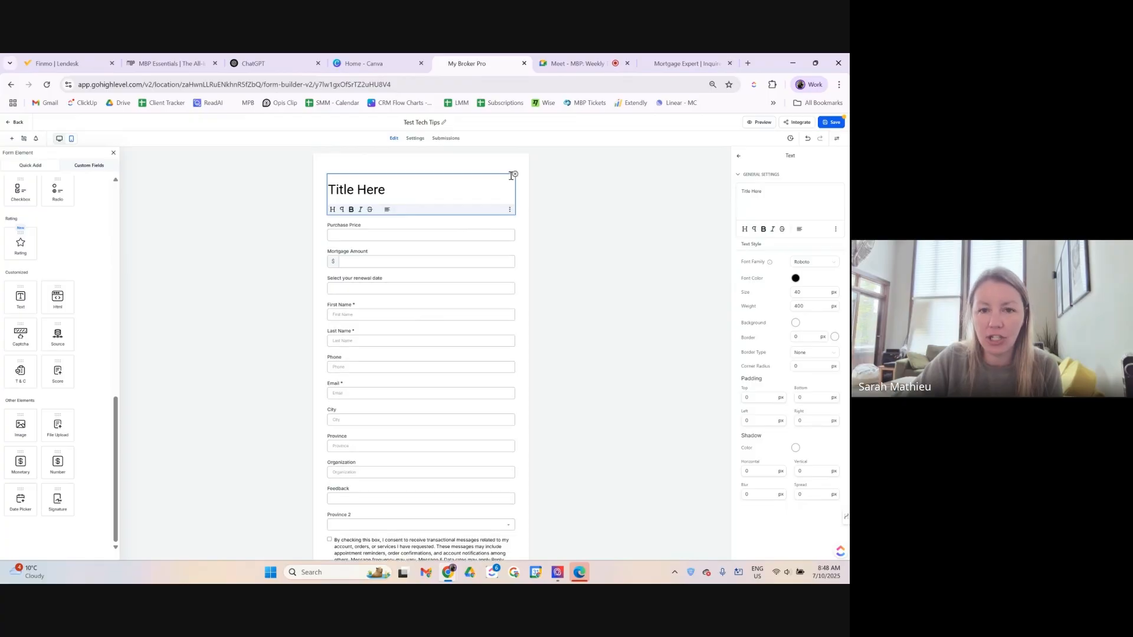
left_click(500, 168)
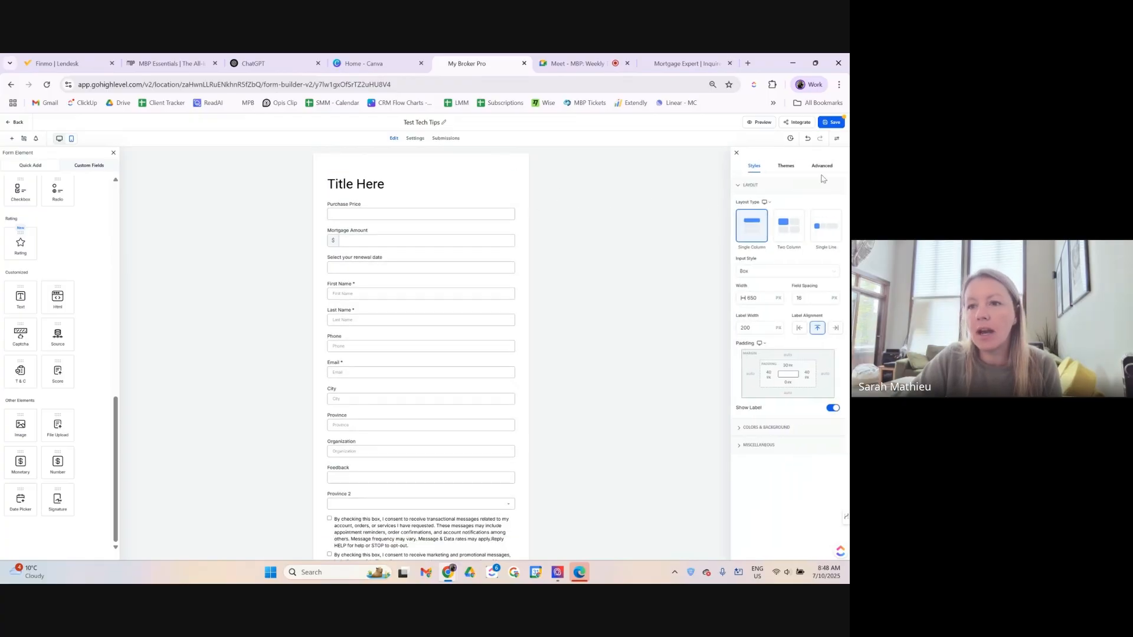
left_click(738, 431)
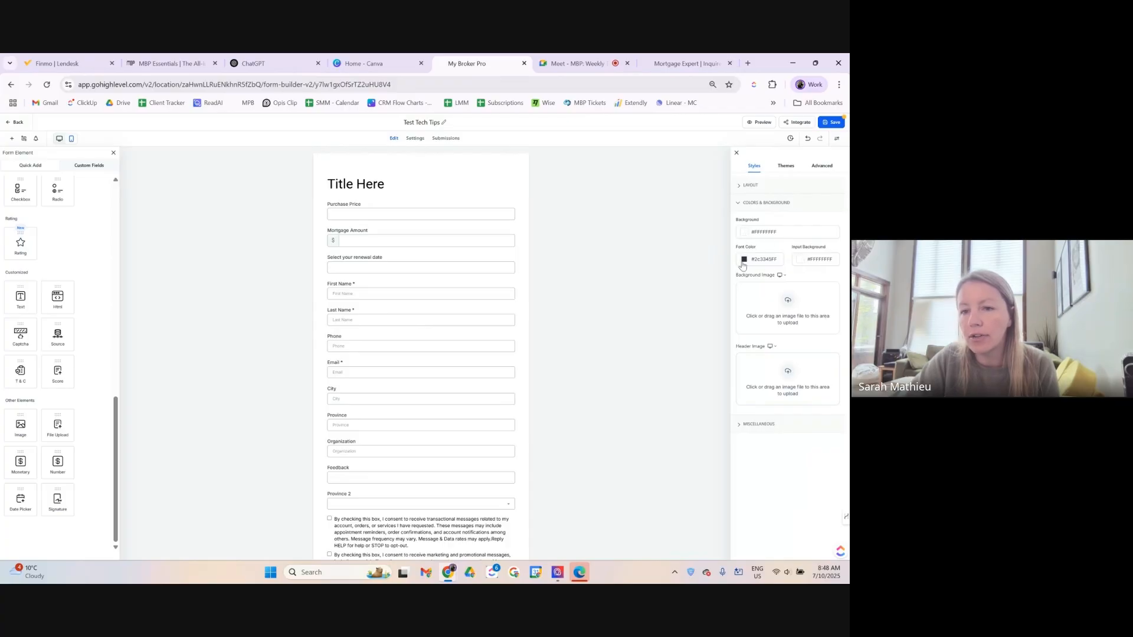
Inspect the Title Here heading's font colour choices without changing them.
left_click(385, 185)
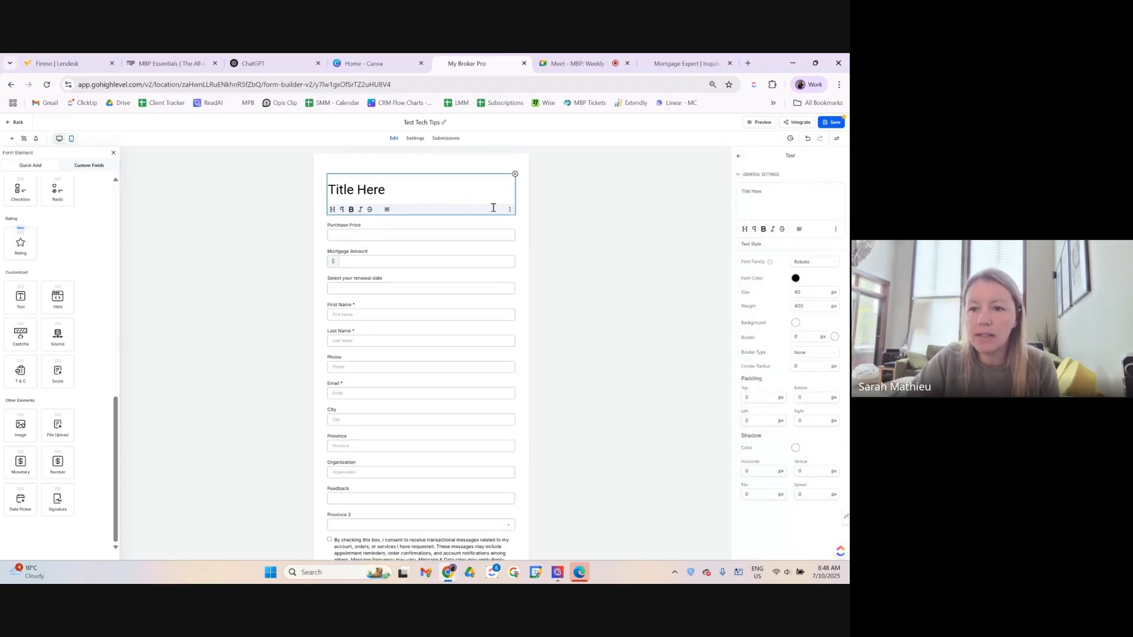
left_click(795, 279)
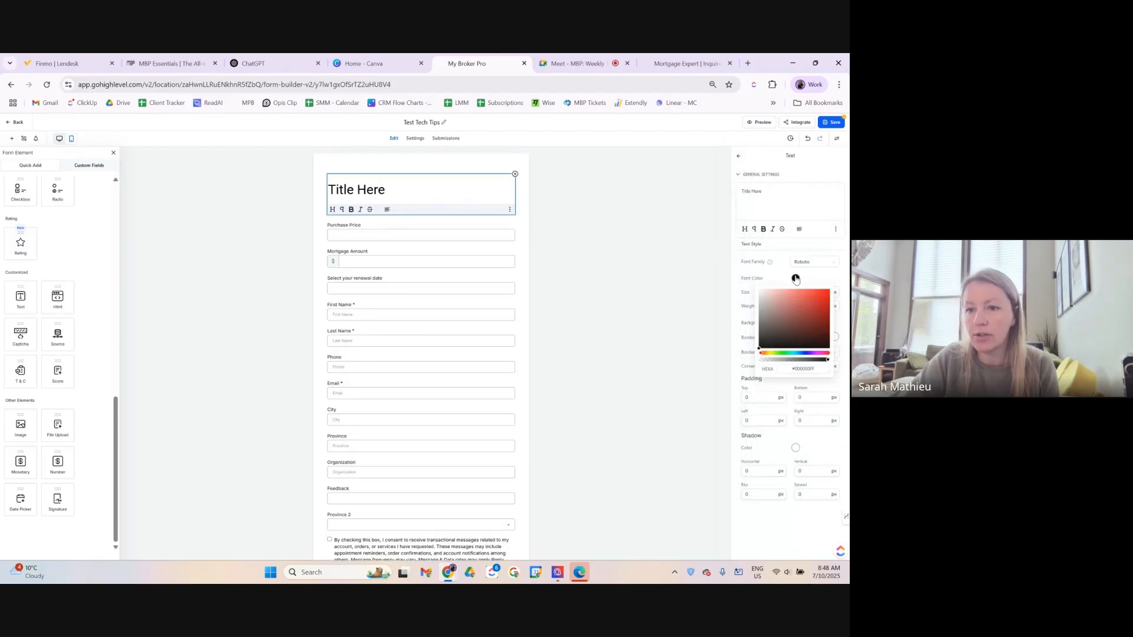
left_click(772, 283)
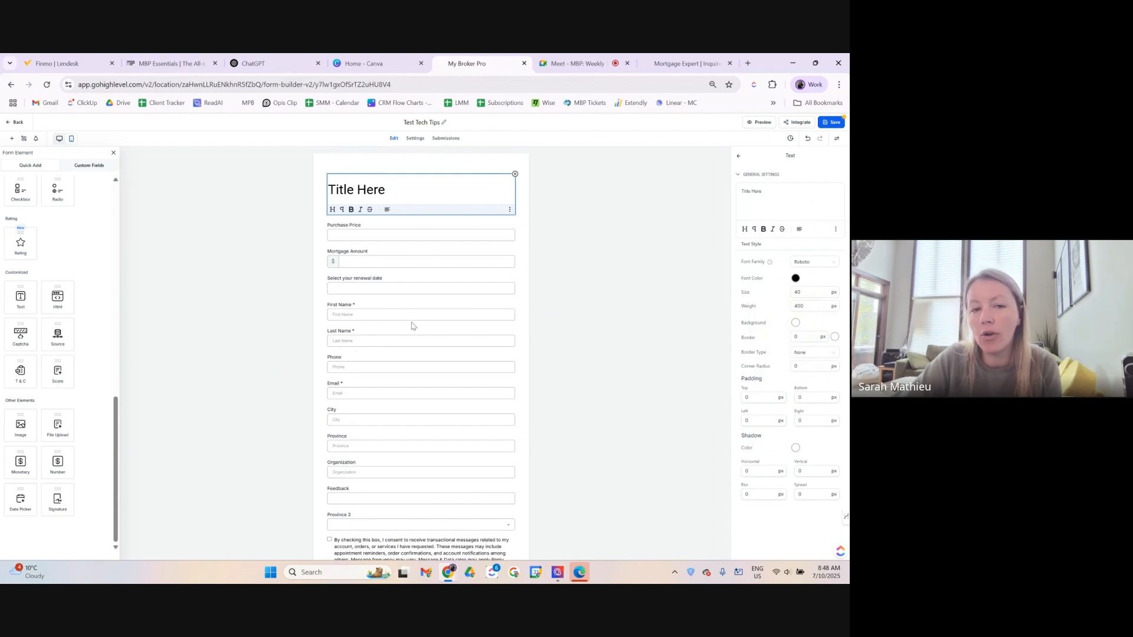
scroll(453, 314, "down", 1)
scroll(454, 314, "up", 1)
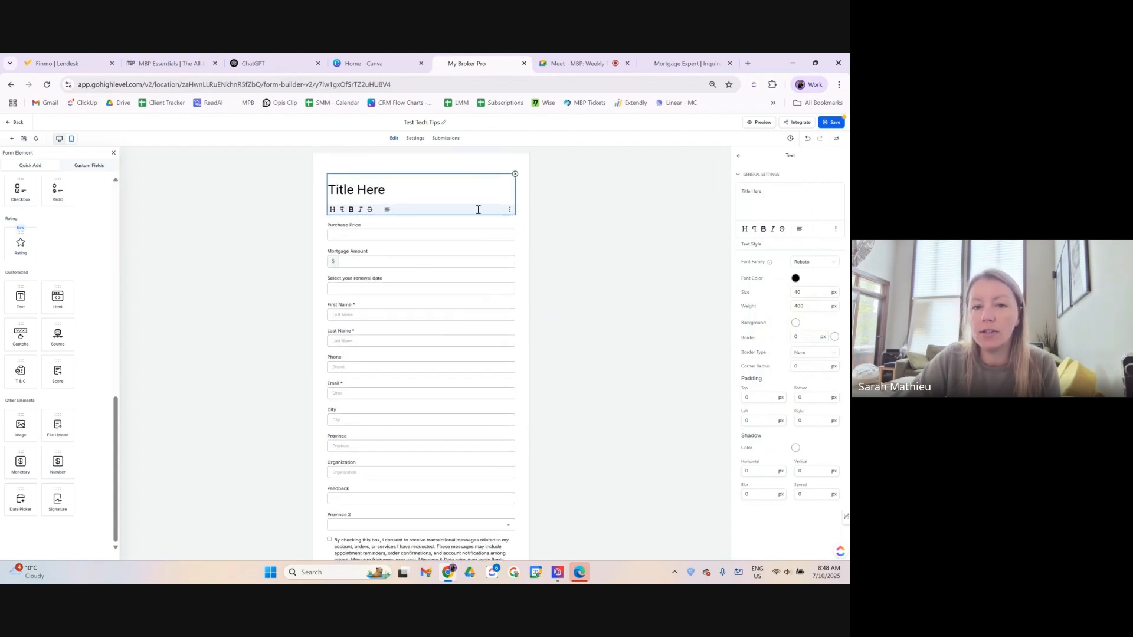
Make the form background colour more transparent.
left_click(480, 162)
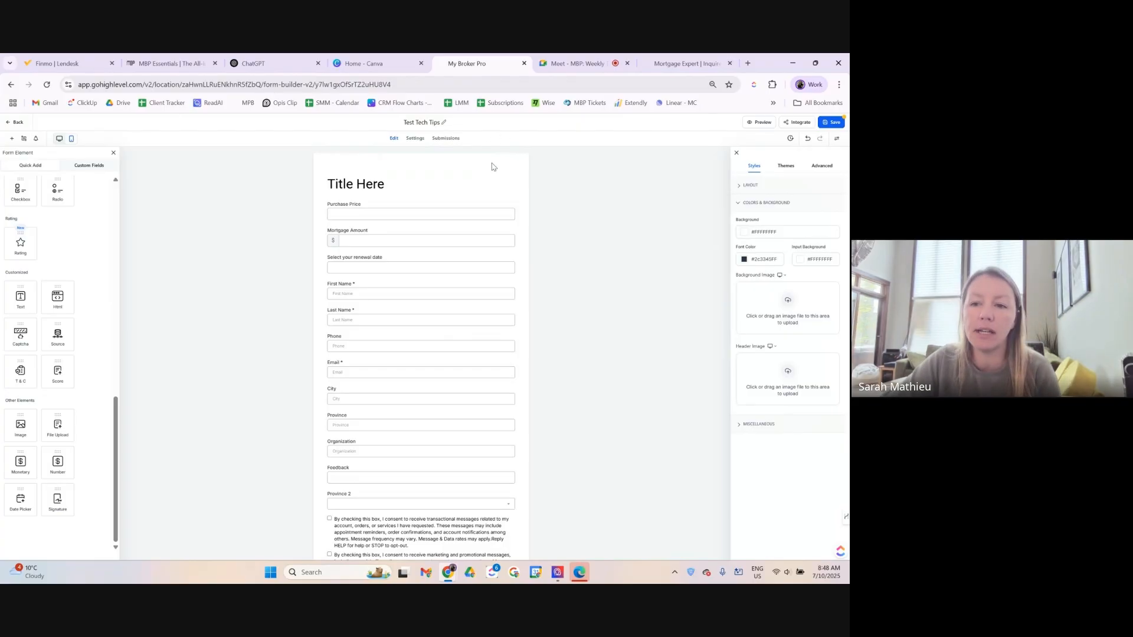
left_click(745, 232)
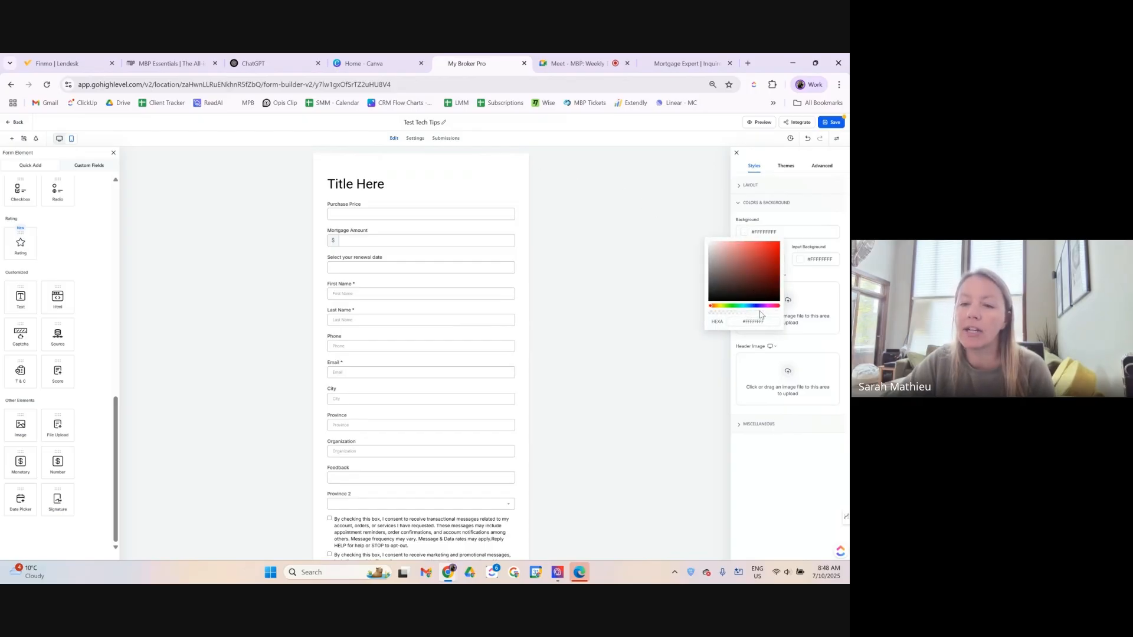
left_click_drag(780, 313, 543, 280)
left_click(543, 280)
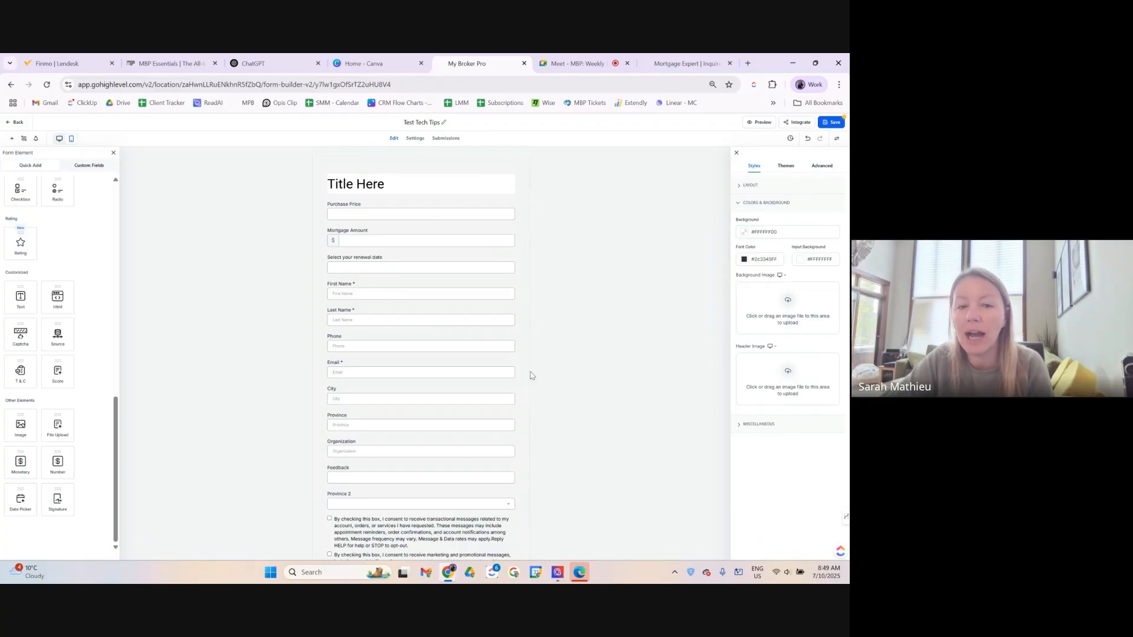
Check the heading's background colour, leave it unchanged, and save the form.
left_click(397, 185)
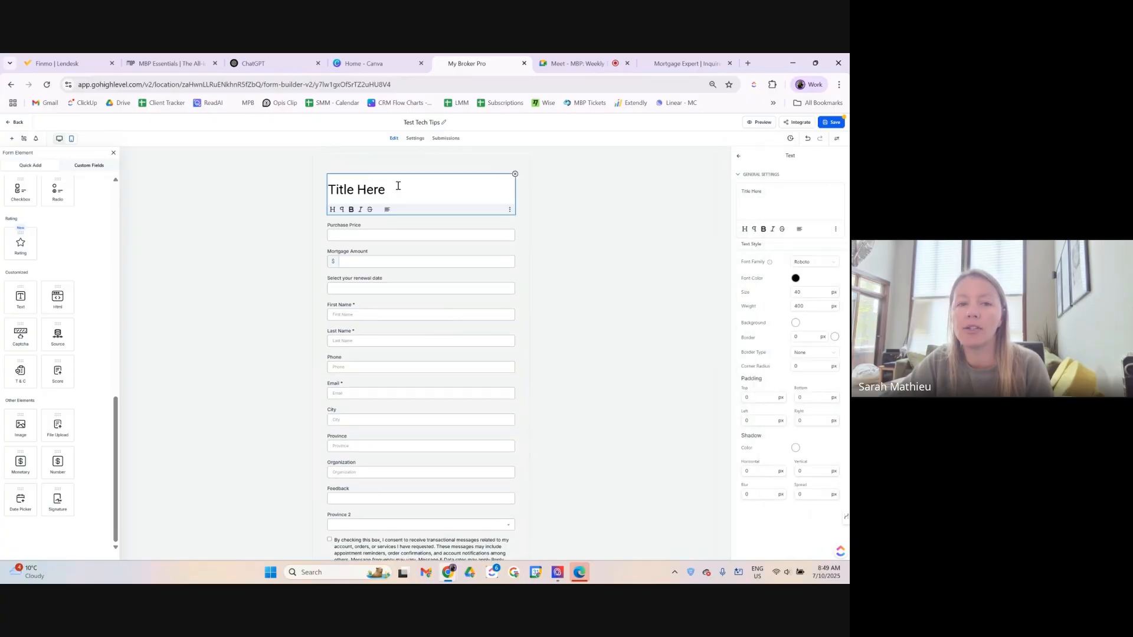
left_click(796, 324)
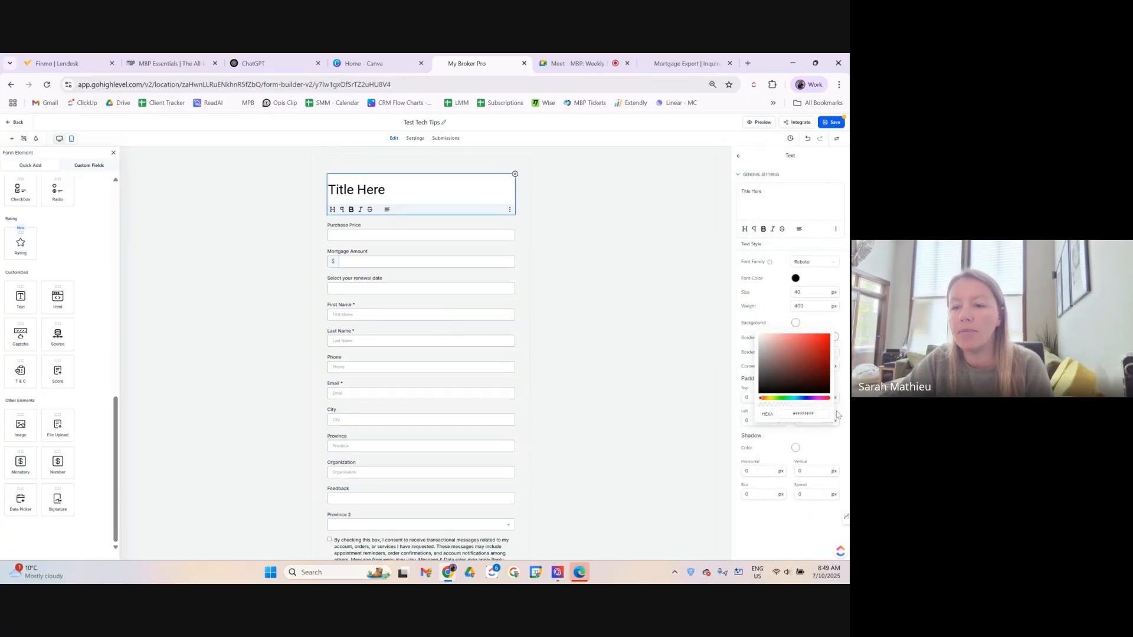
left_click(734, 322)
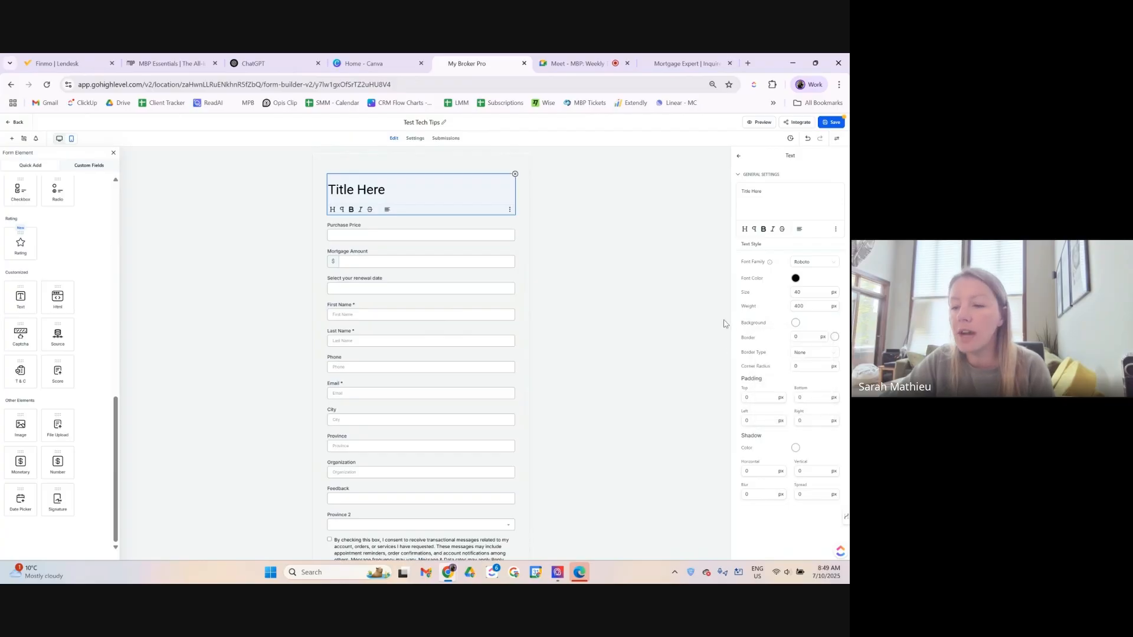
left_click(833, 122)
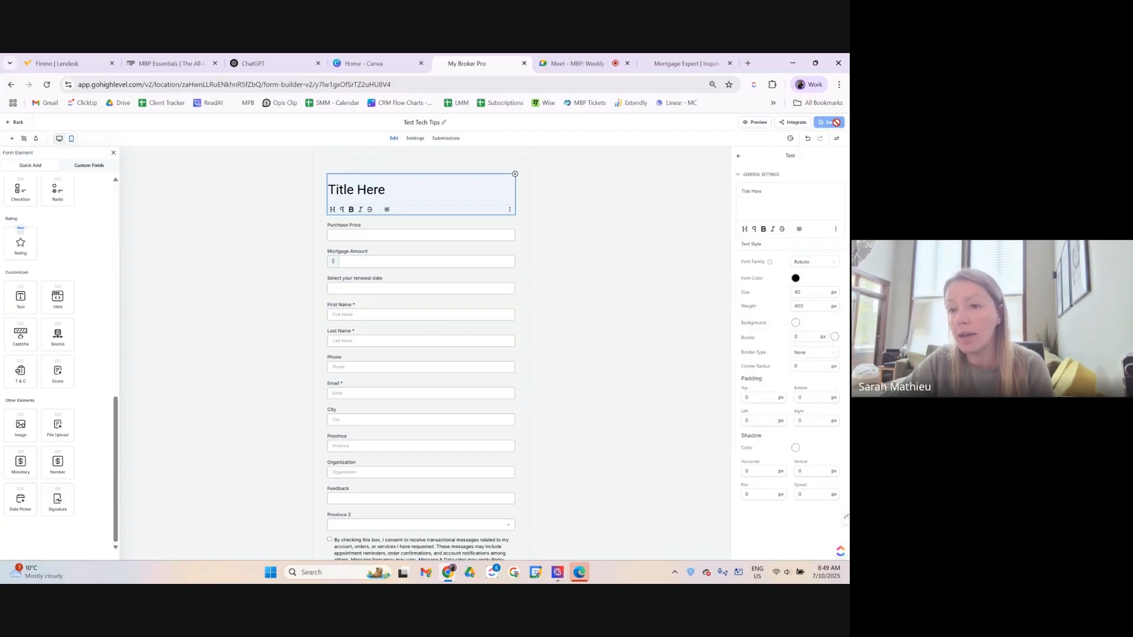
Set the Submit button's background colour to dark grey.
left_click(432, 236)
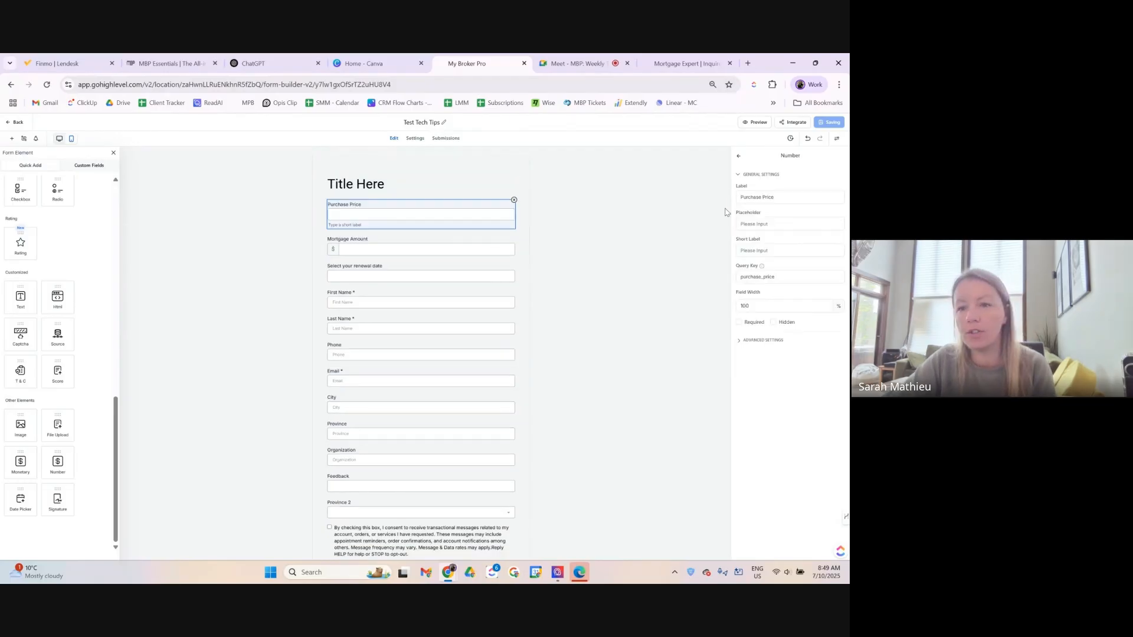
scroll(447, 342, "down", 3)
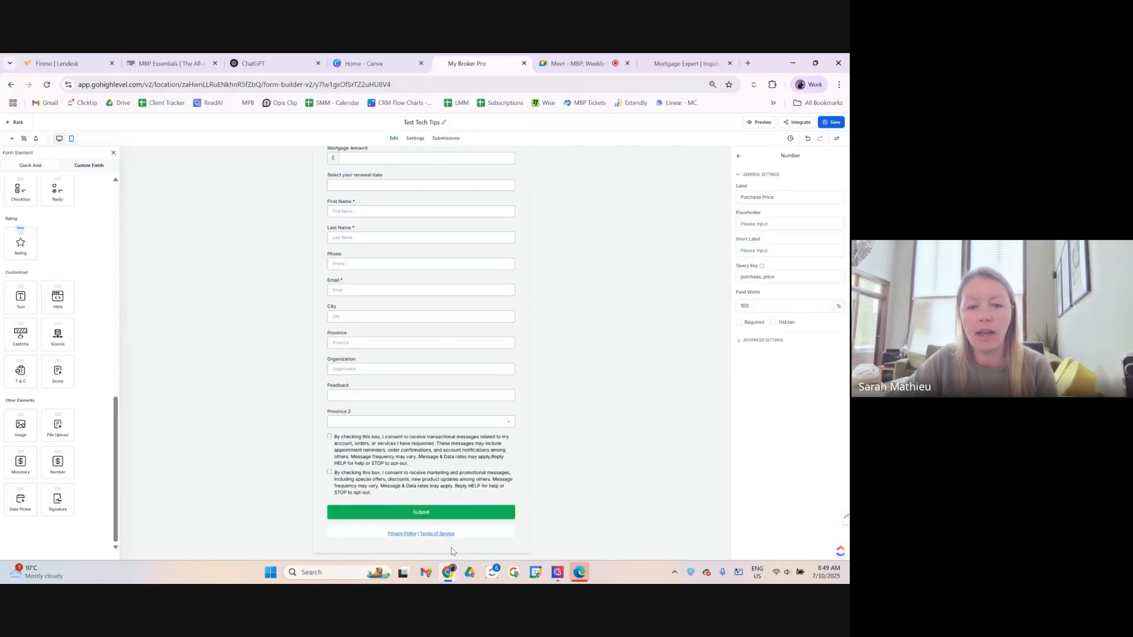
left_click(476, 512)
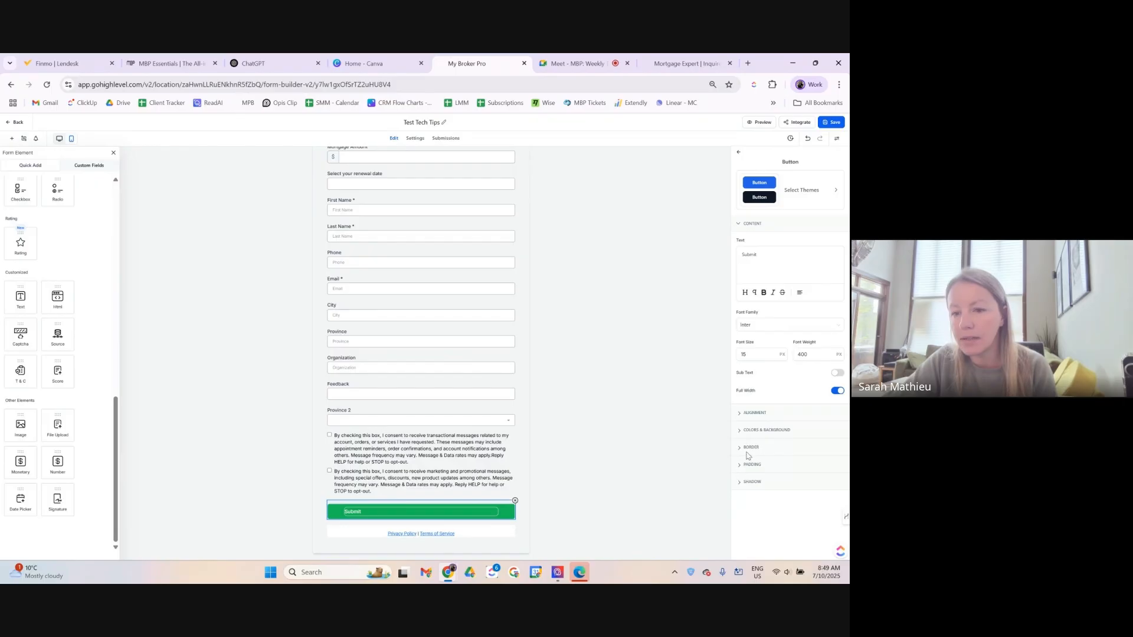
left_click(739, 435)
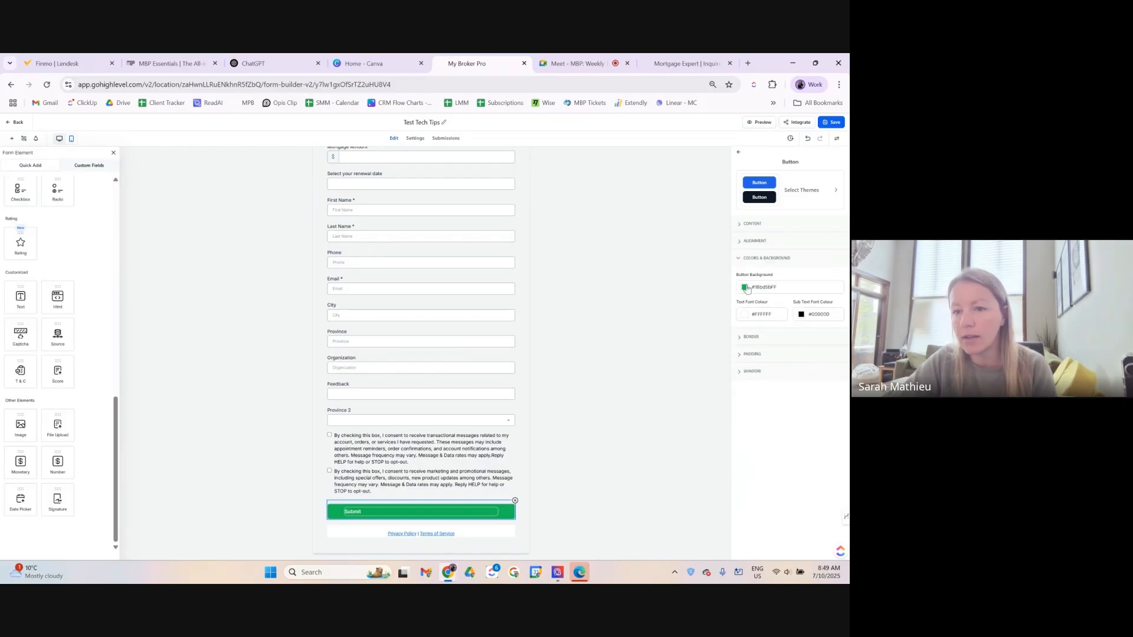
left_click(744, 287)
mouse_move(746, 334)
left_mouse_down()
mouse_move(711, 354)
mouse_move(708, 321)
left_mouse_up()
left_click(784, 452)
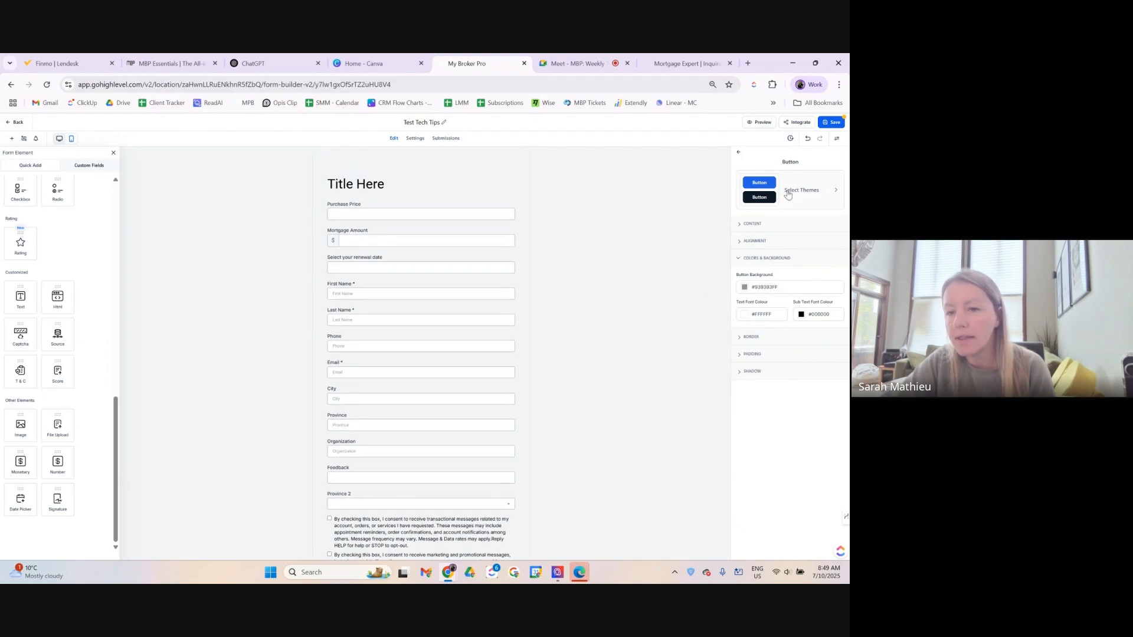
Select the Submit button wording, then the Privacy Policy and Terms text block.
left_click(742, 225)
left_click_drag(758, 255, 721, 269)
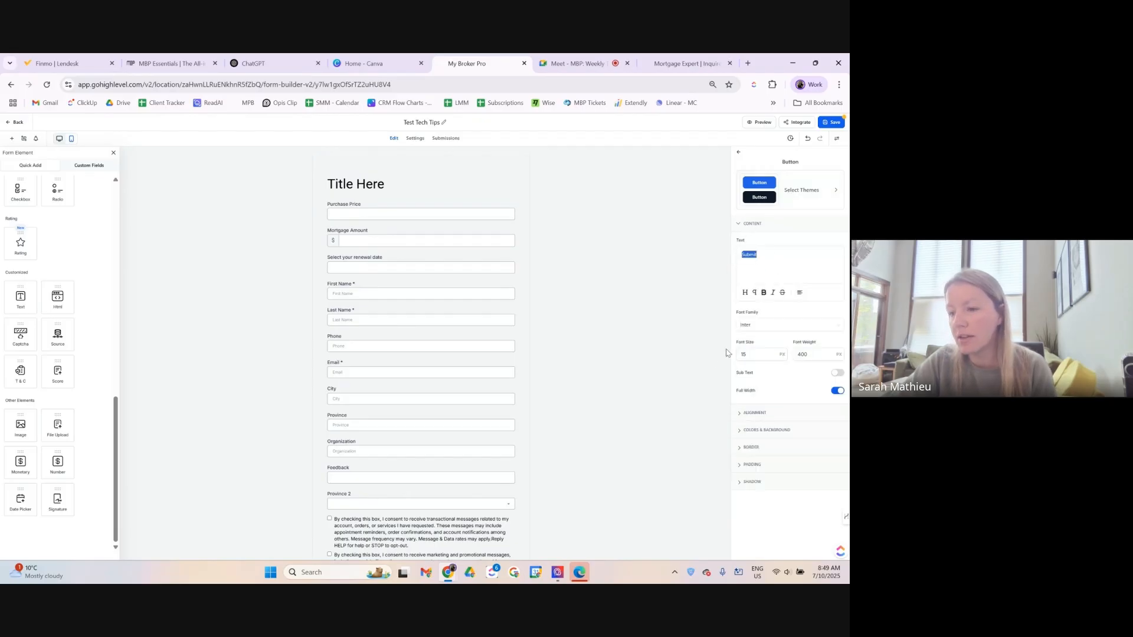
scroll(606, 460, "down", 2)
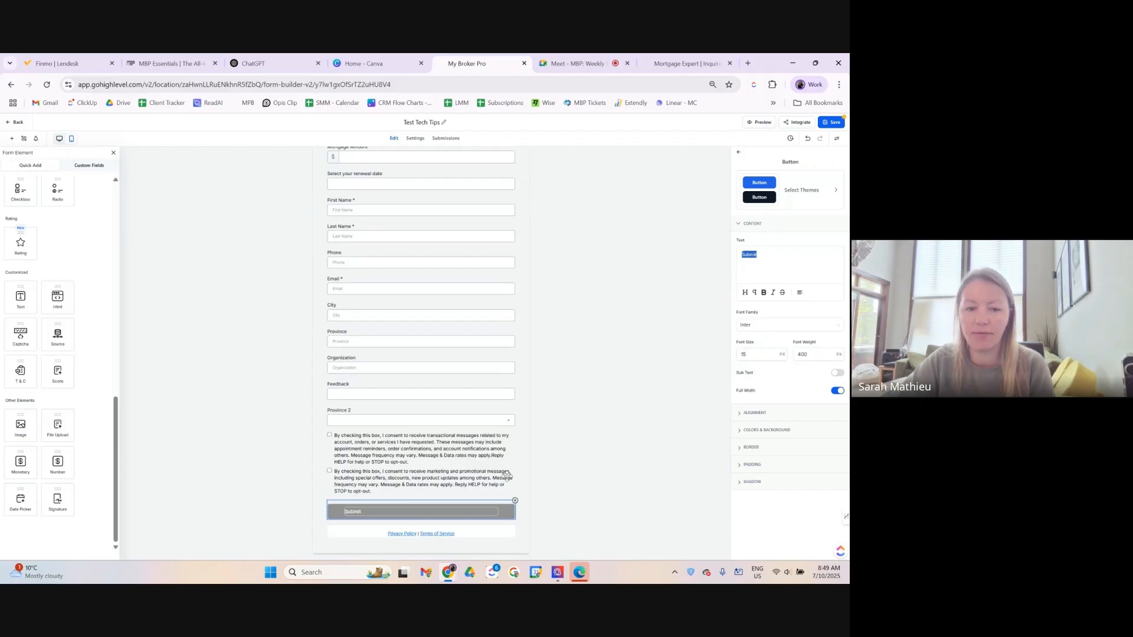
left_click(507, 533)
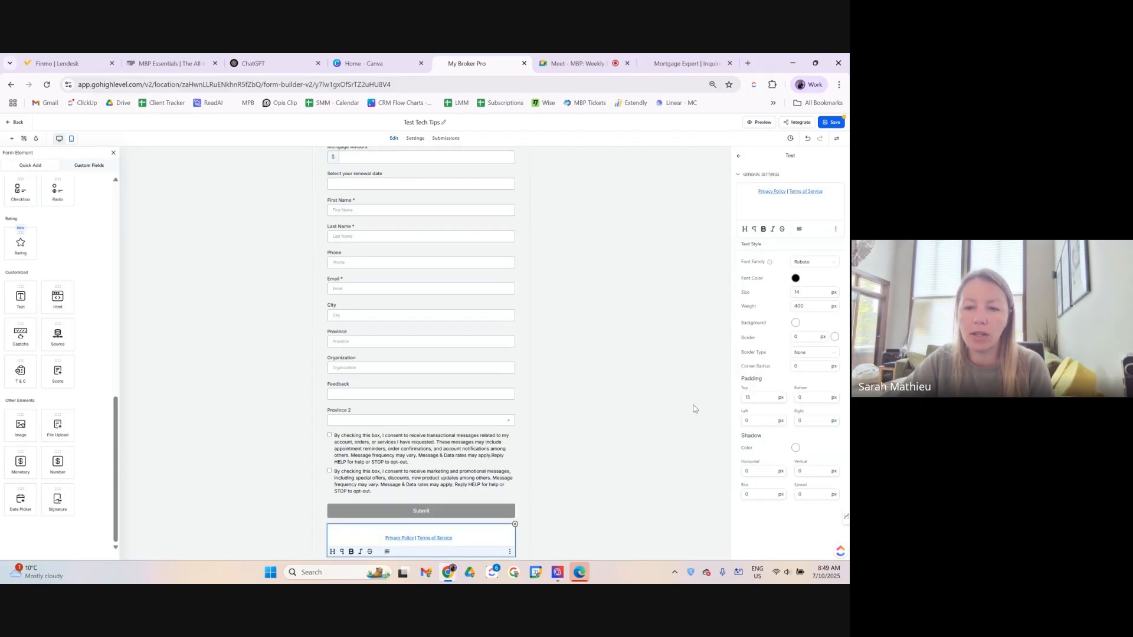
Set the Privacy Policy text background alpha to 0 (transparent), then open Form notification settings.
left_click(795, 323)
left_click_drag(761, 411, 751, 408)
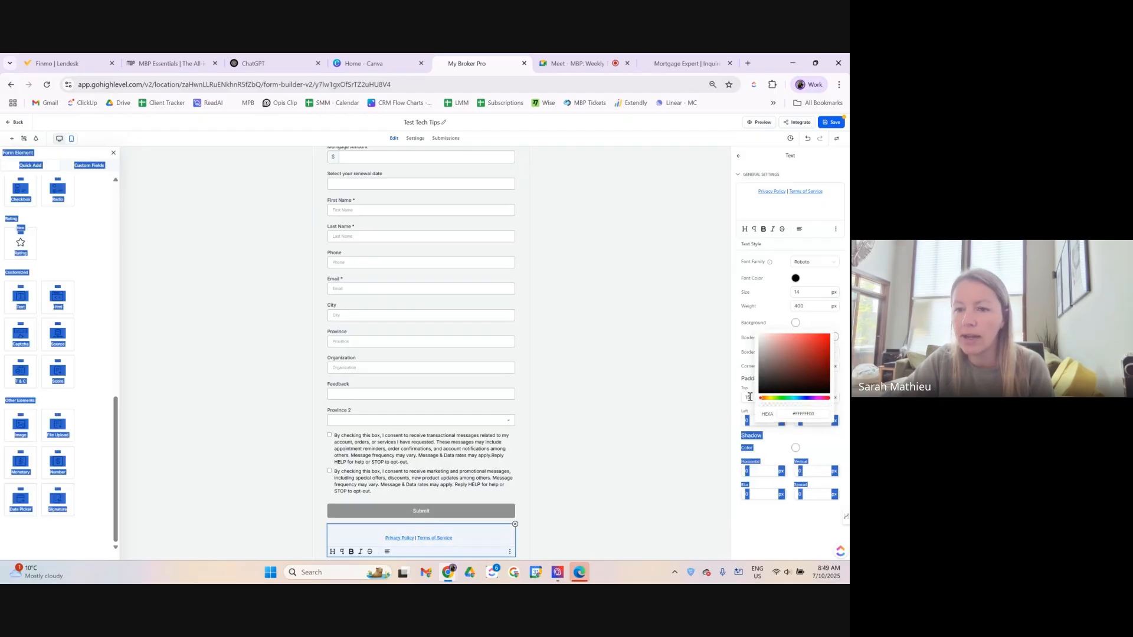
left_click(744, 271)
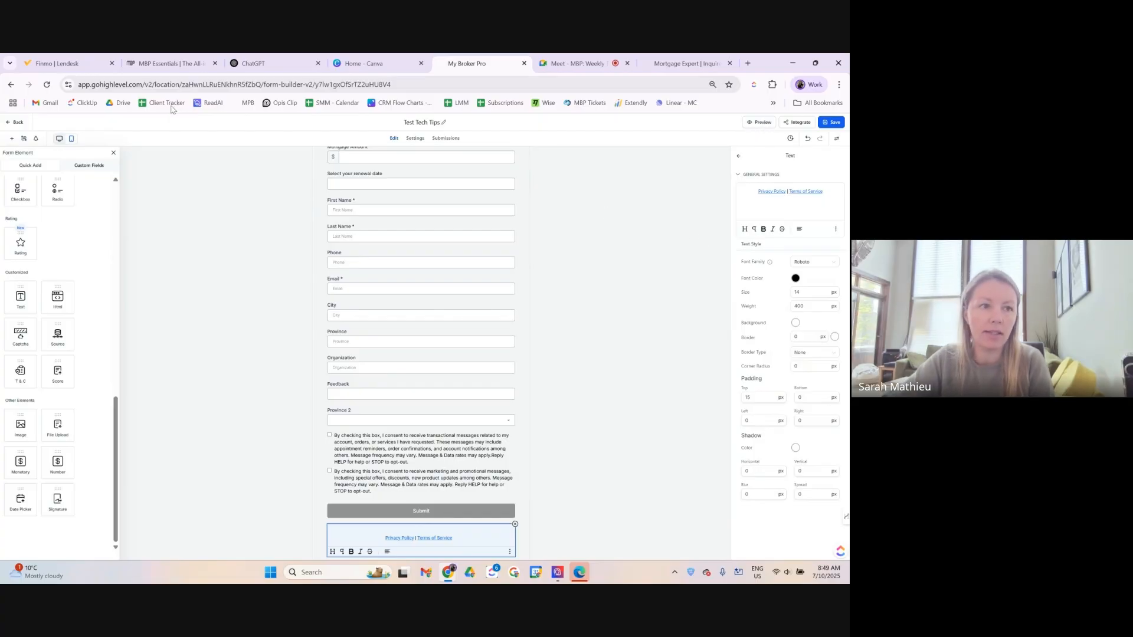
left_click(36, 139)
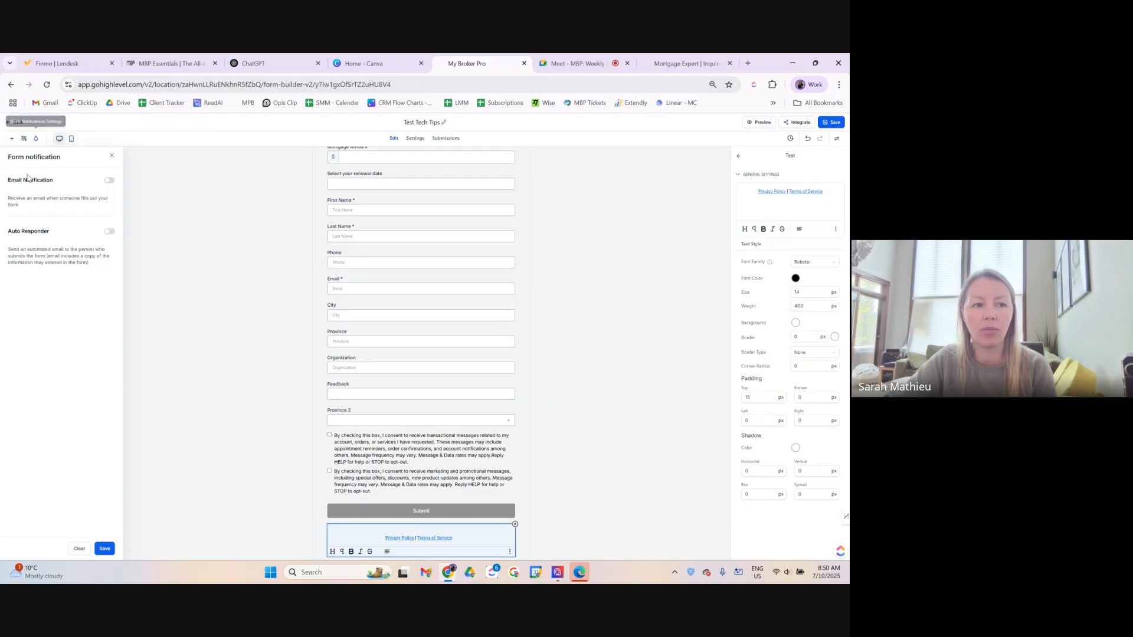
Enable email notifications with subject 'Test Tech Tips' and the recipient's email address, then save the form.
left_click(109, 180)
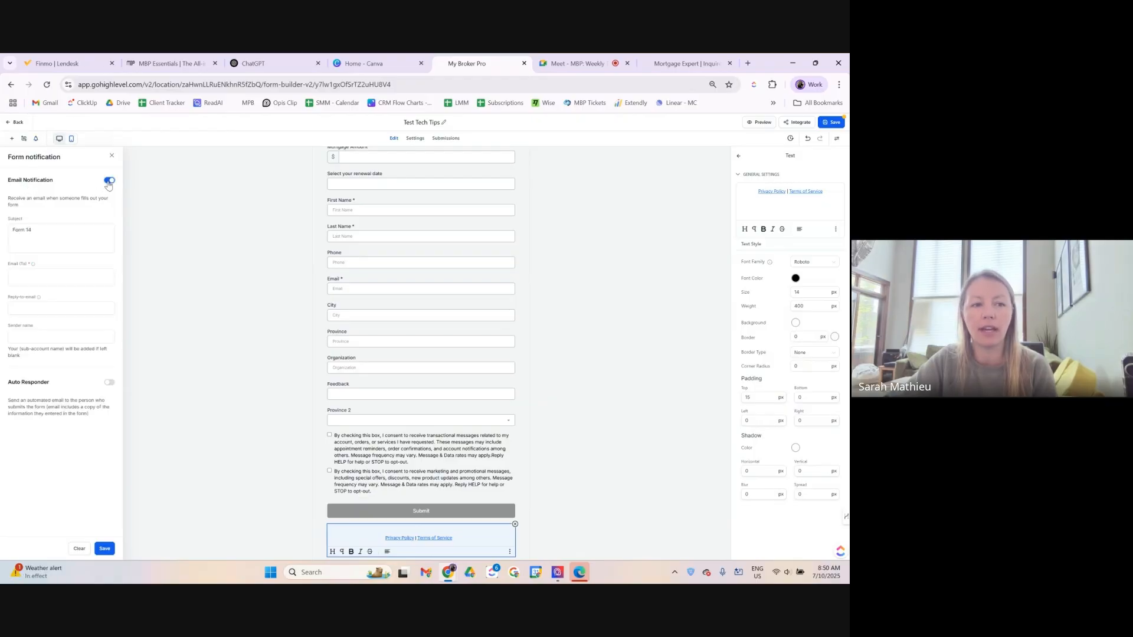
left_click_drag(15, 230, 40, 235)
type("Test Tech Tips")
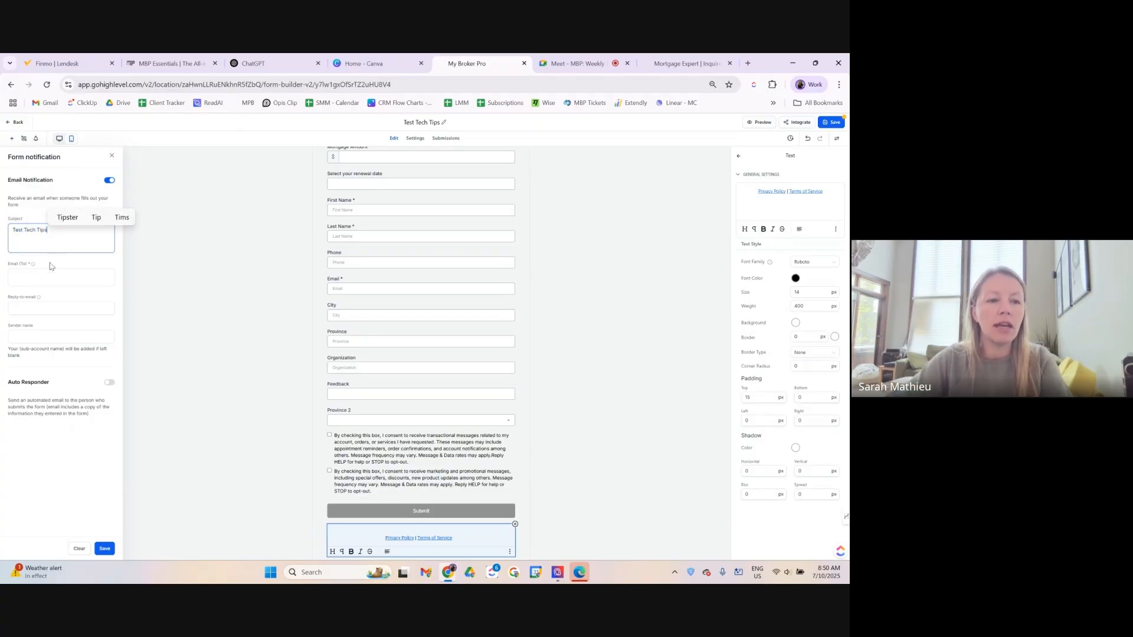
left_click(43, 276)
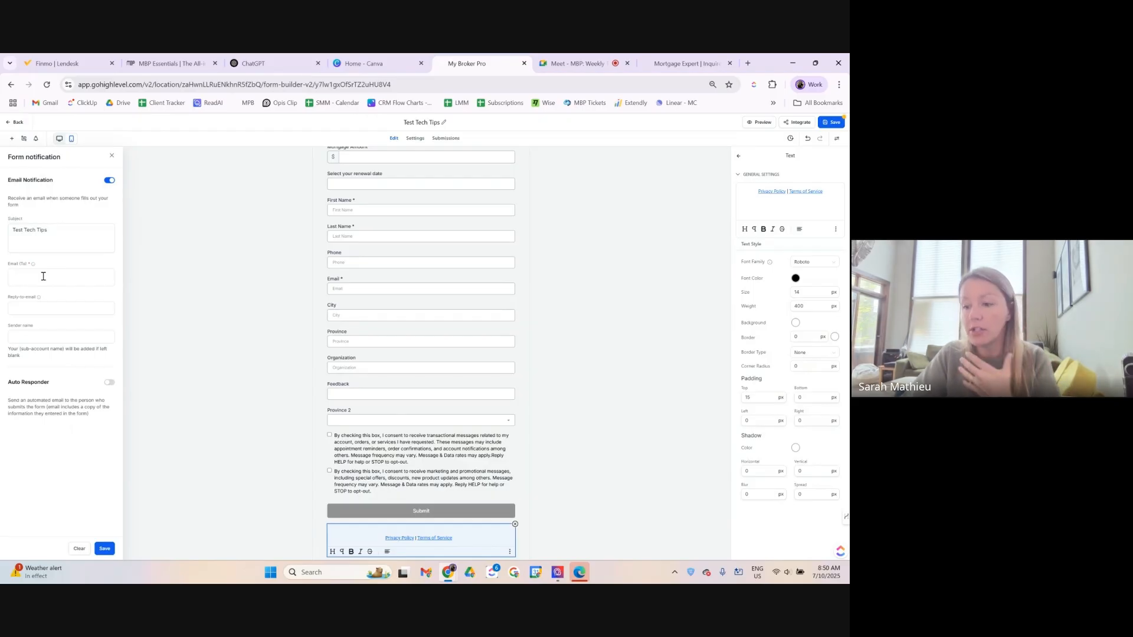
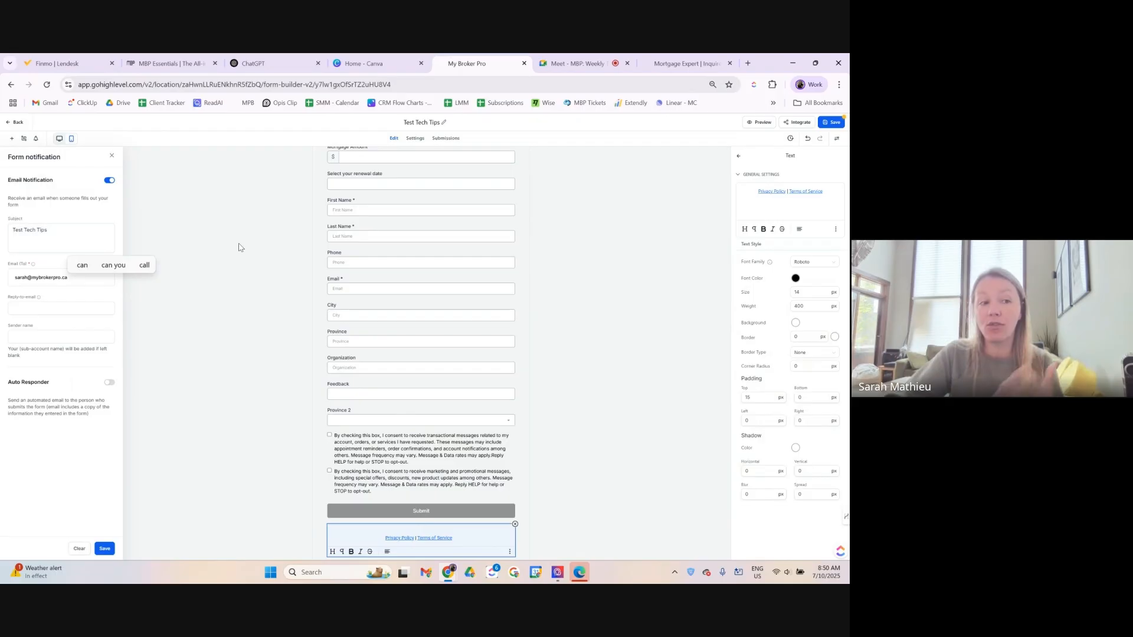
left_click(89, 365)
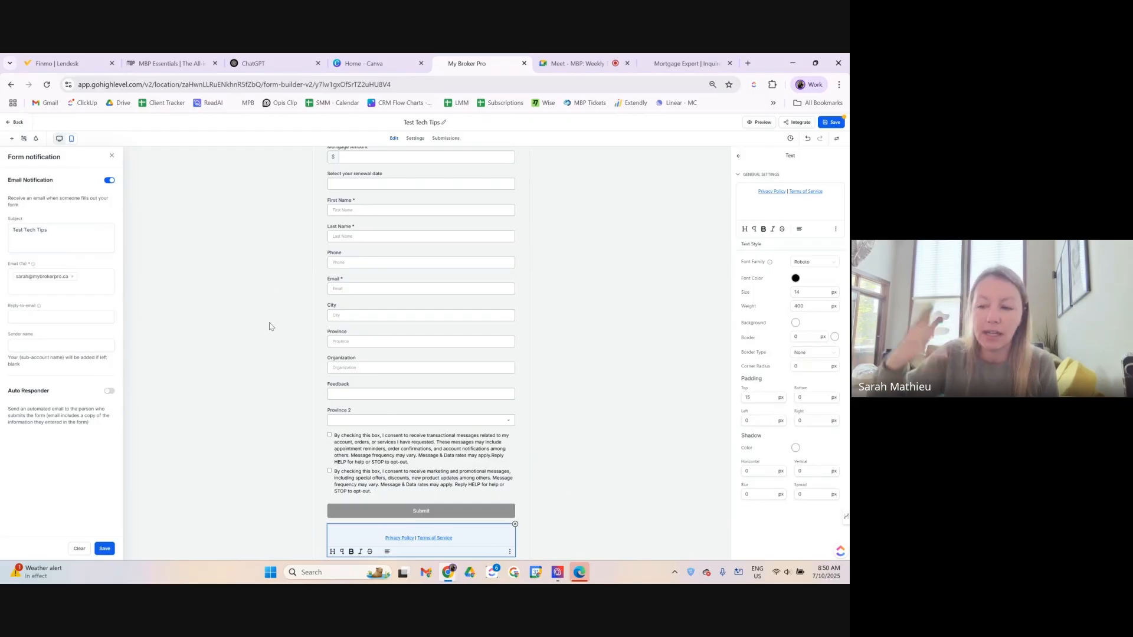
left_click(105, 549)
left_click(832, 125)
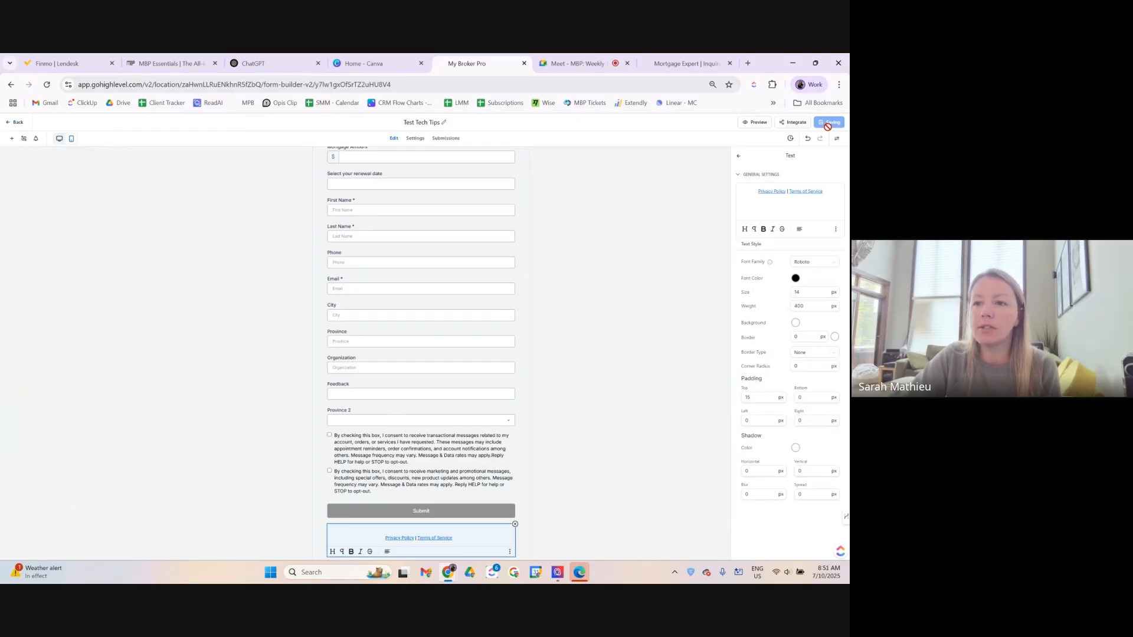
Leave the form builder for the Forms list, proceeding despite unsaved work.
left_click(9, 128)
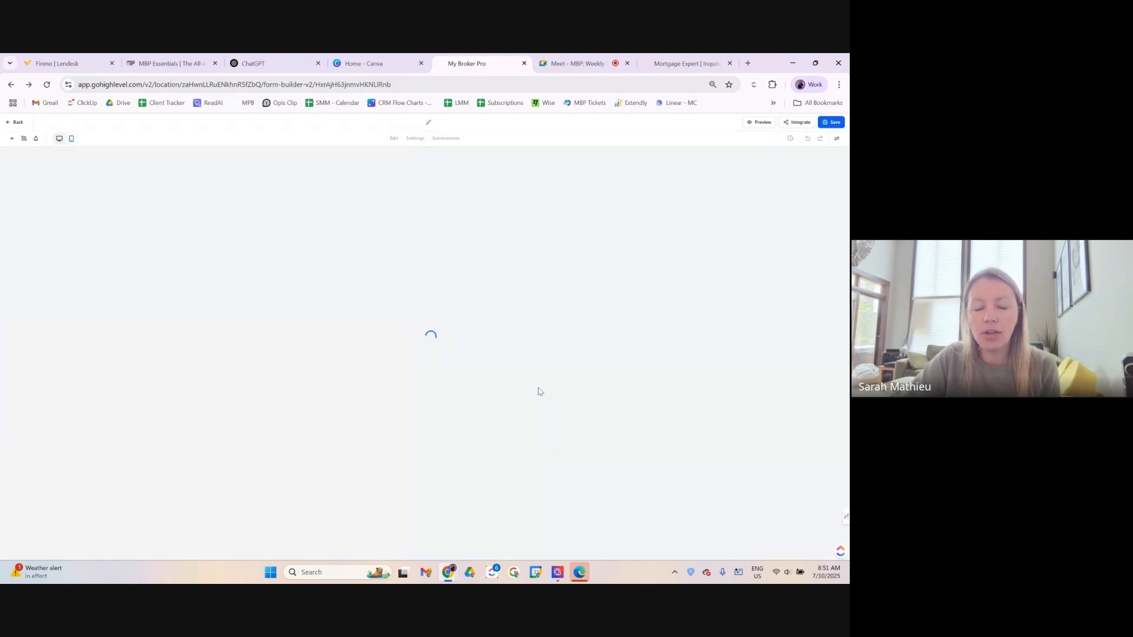
left_click(10, 124)
left_click(493, 360)
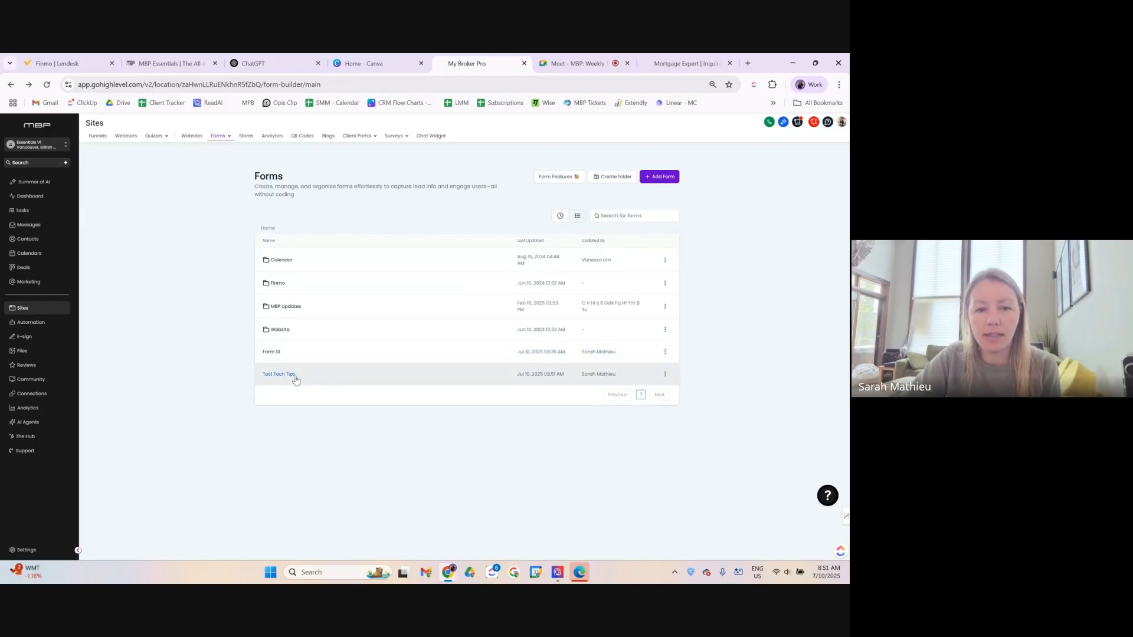
Cancel an accidental delete of Test Tech Tips and preview it in a new tab.
left_click(667, 379)
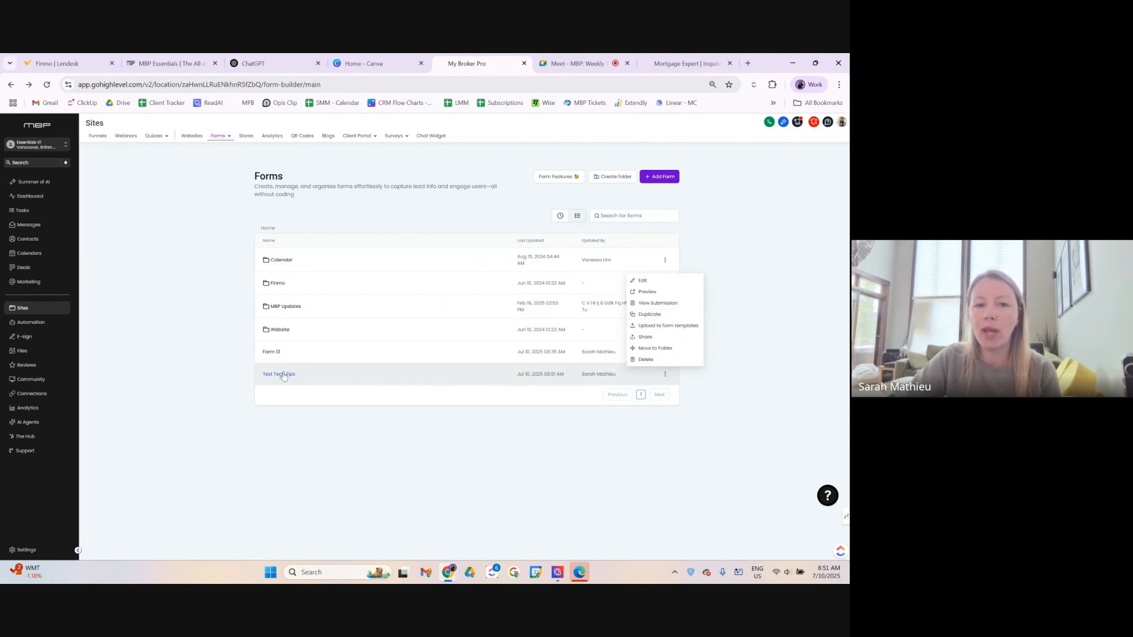
left_click(645, 359)
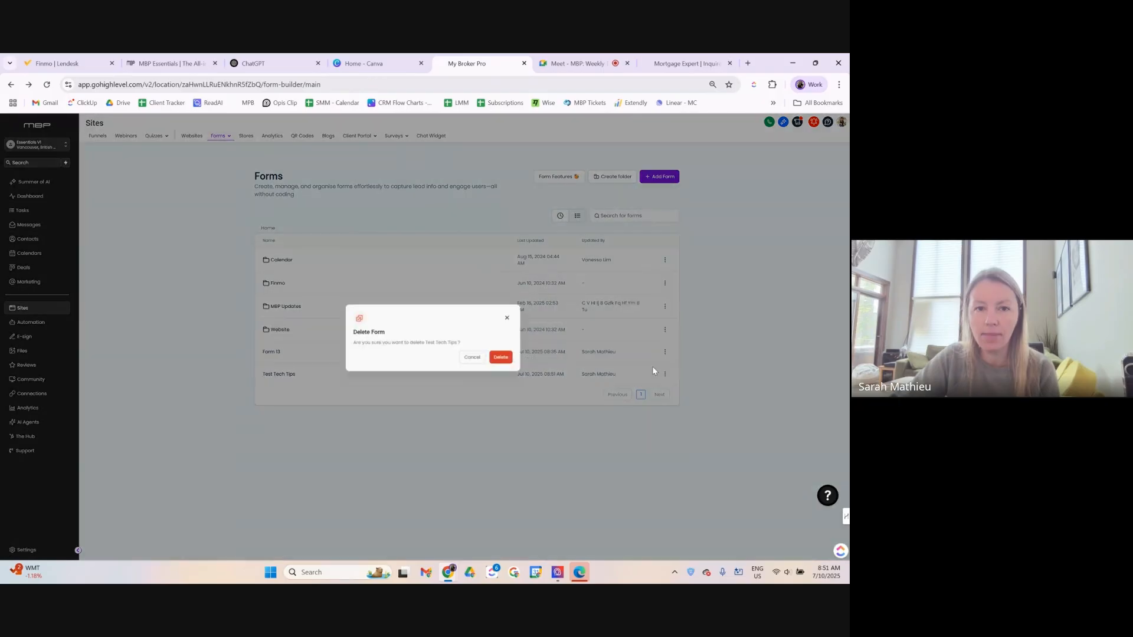
left_click(467, 357)
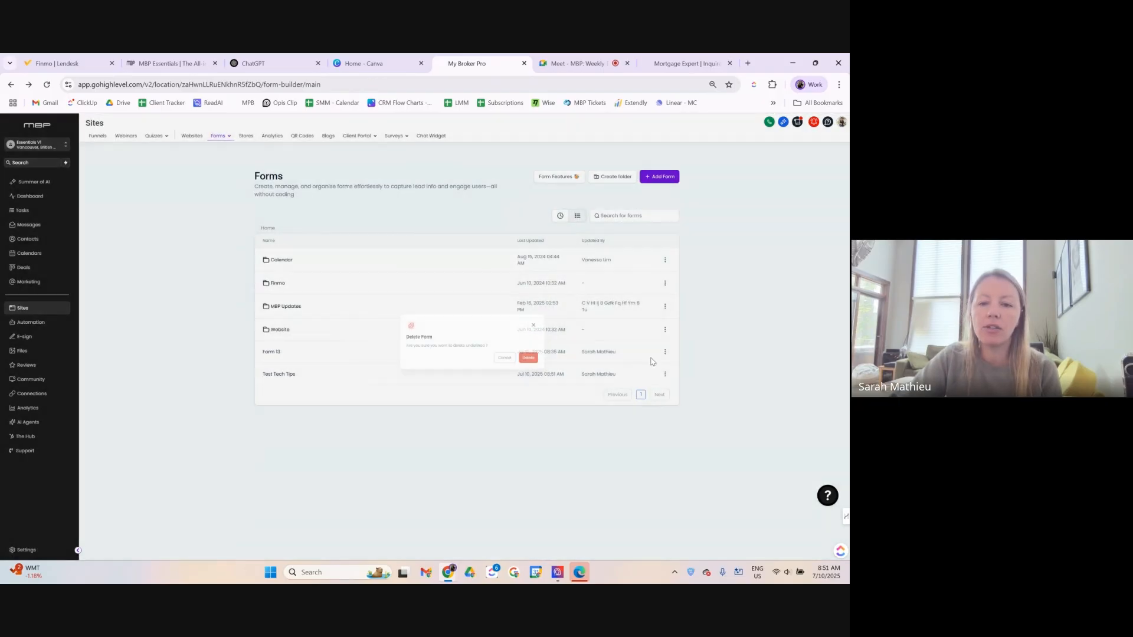
left_click(665, 374)
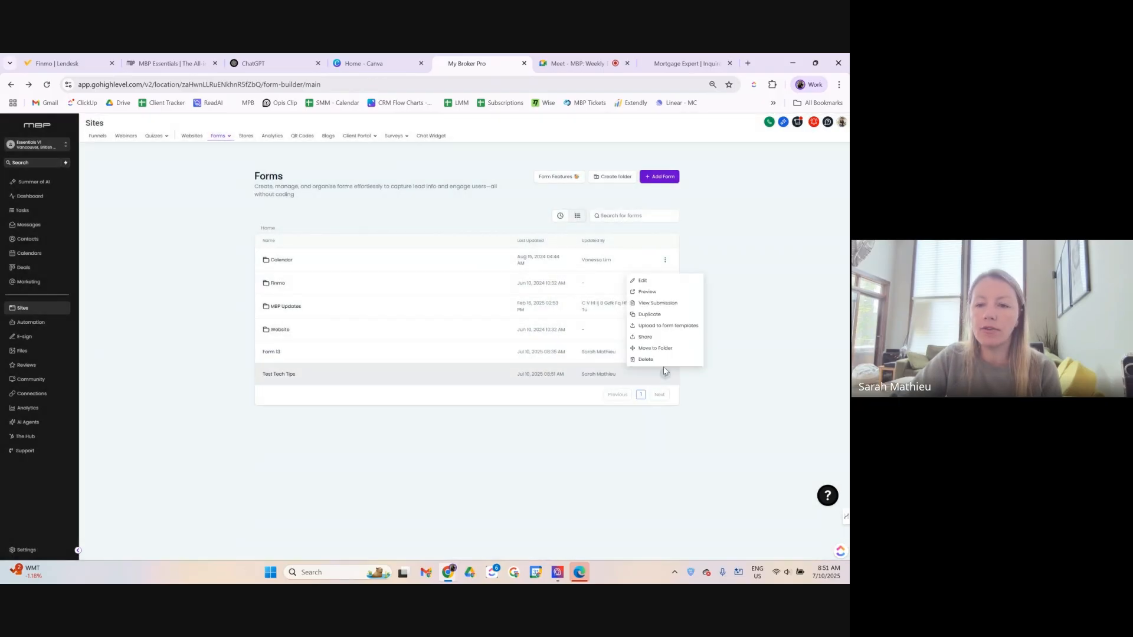
left_click(658, 303)
Scroll the live Test Tech Tips form from title to consent checkboxes, then close the preview tab.
scroll(539, 313, "down", 5)
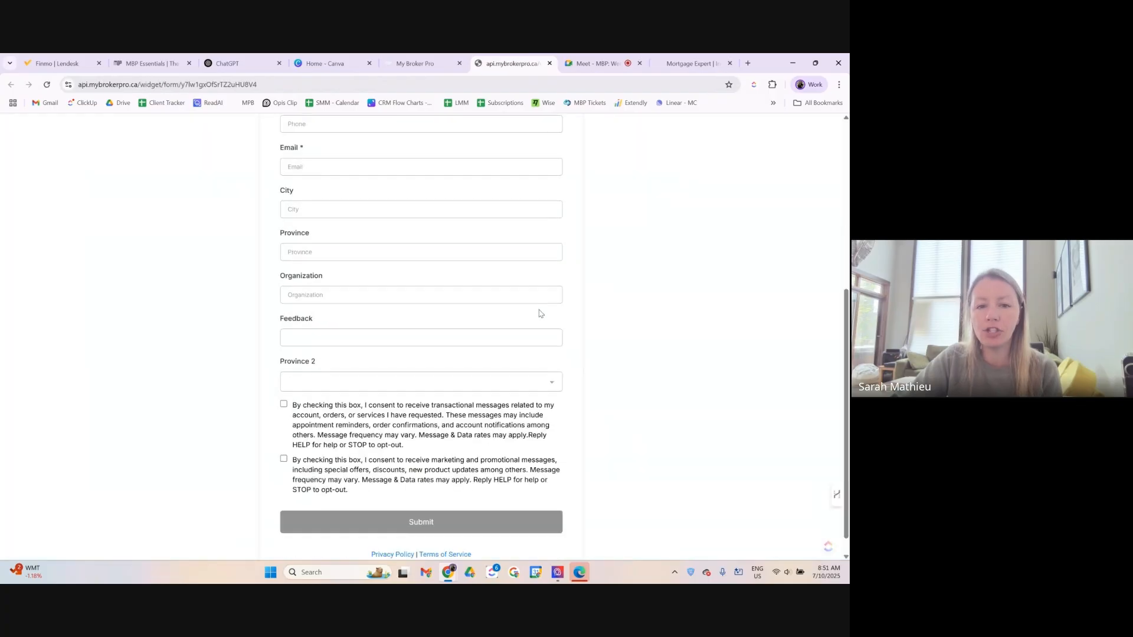
scroll(539, 314, "up", 5)
scroll(538, 313, "up", 1)
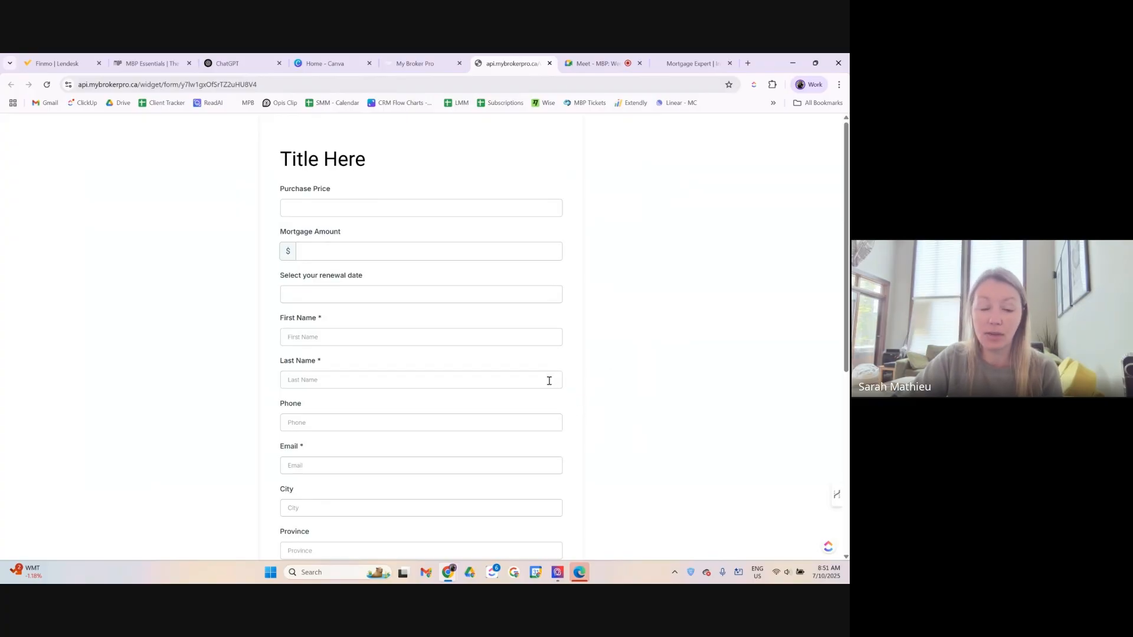
scroll(549, 380, "down", 4)
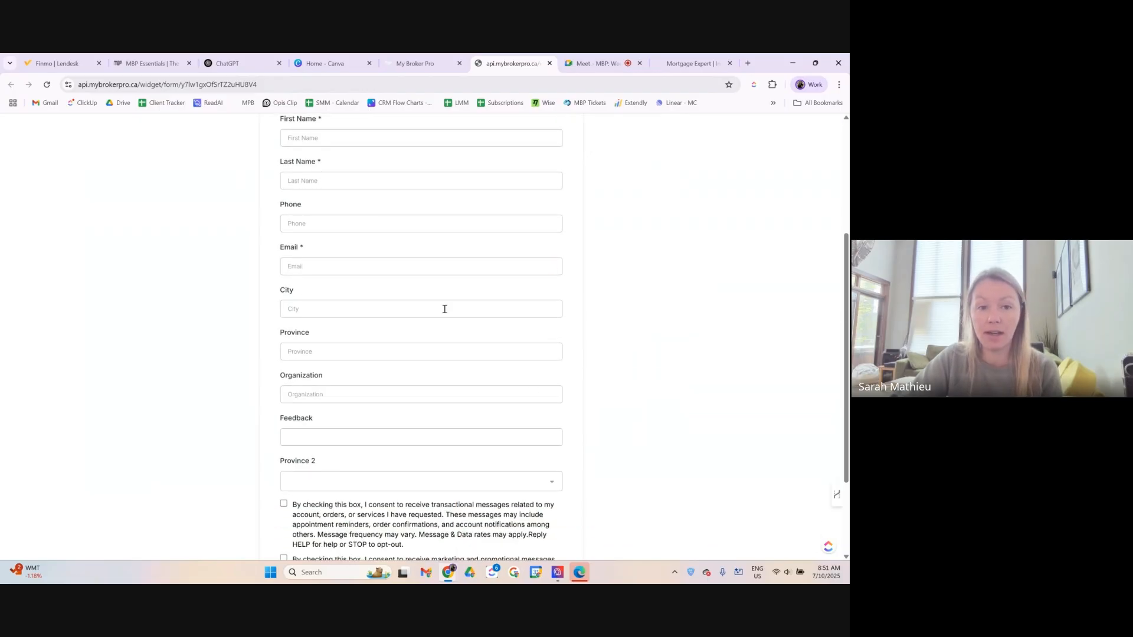
scroll(444, 309, "up", 4)
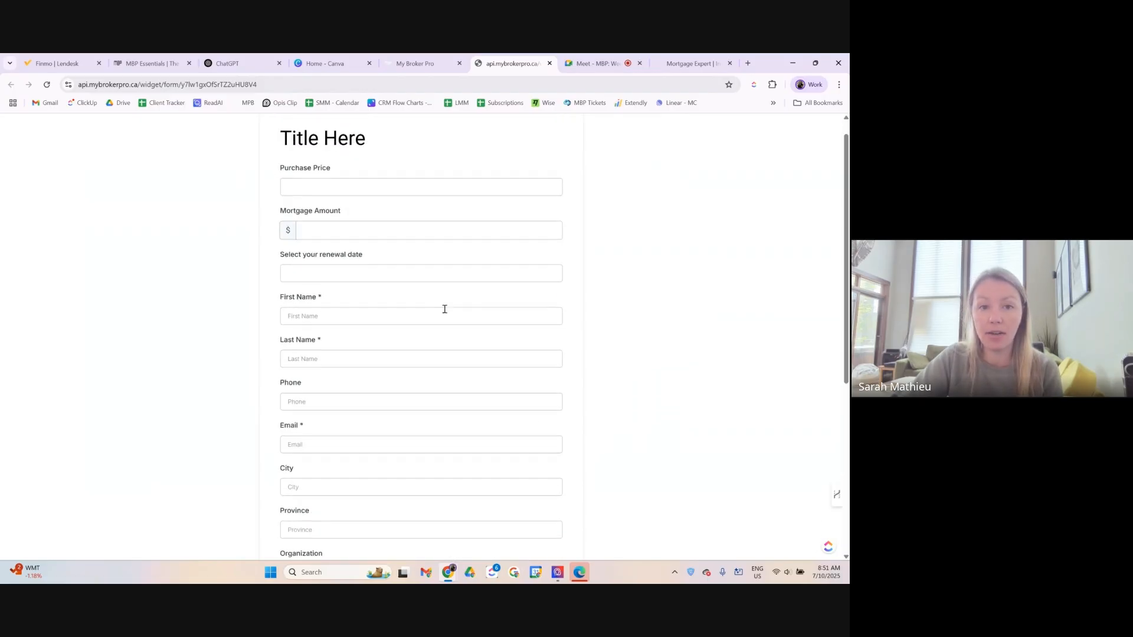
left_click(549, 63)
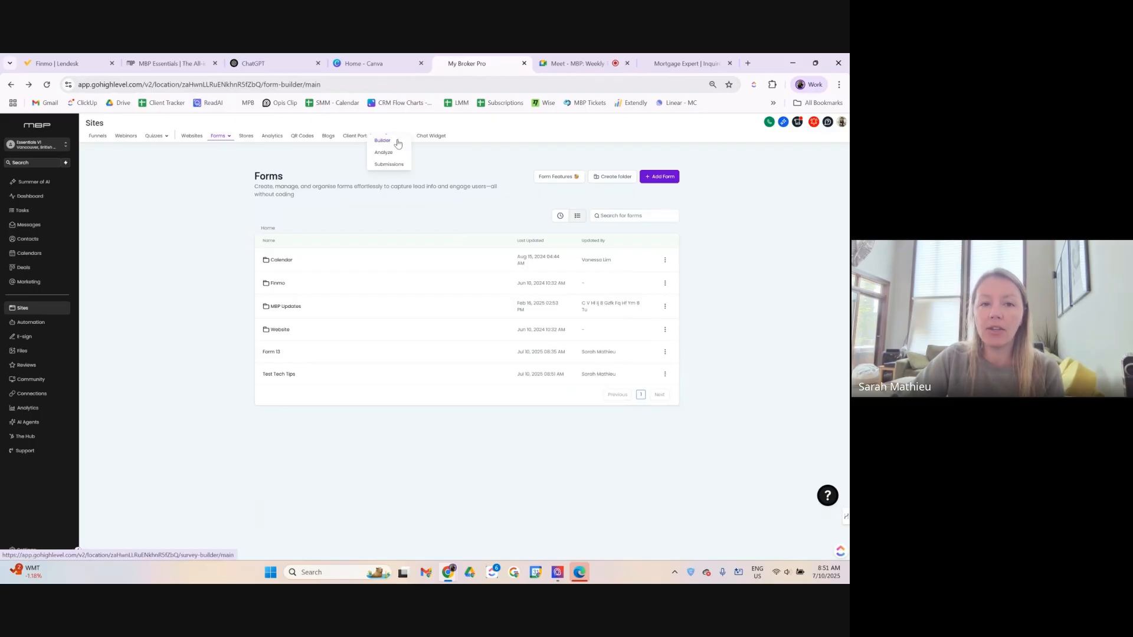
Open the Surveys Website folder, inspect First-Time Home Buyer, and return to the survey list.
left_click(382, 140)
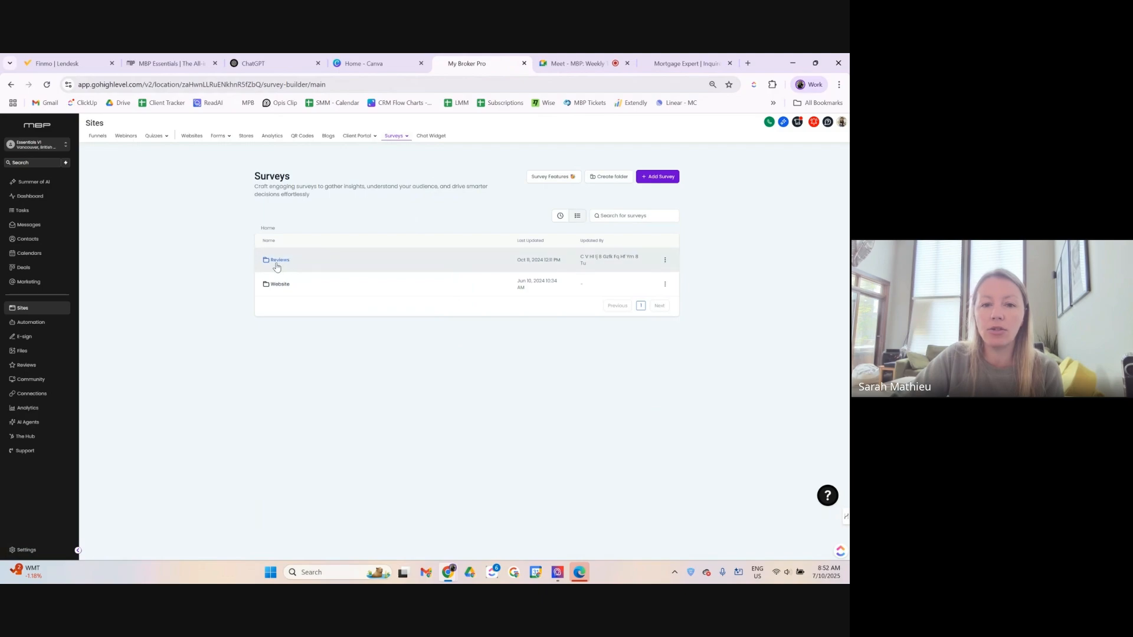
left_click(275, 285)
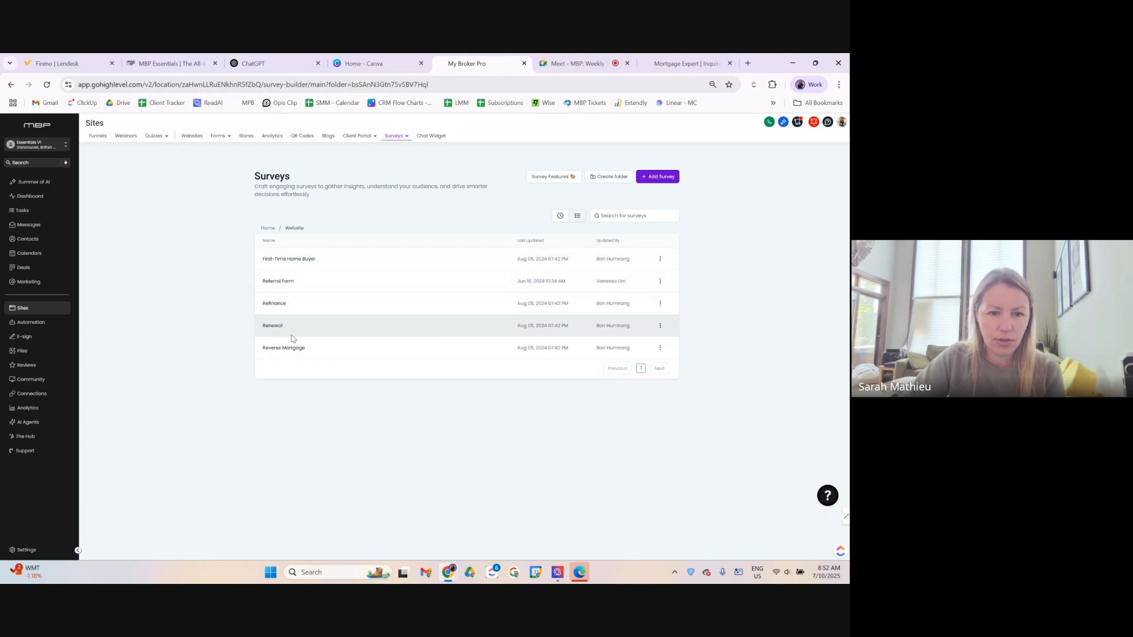
left_click(303, 261)
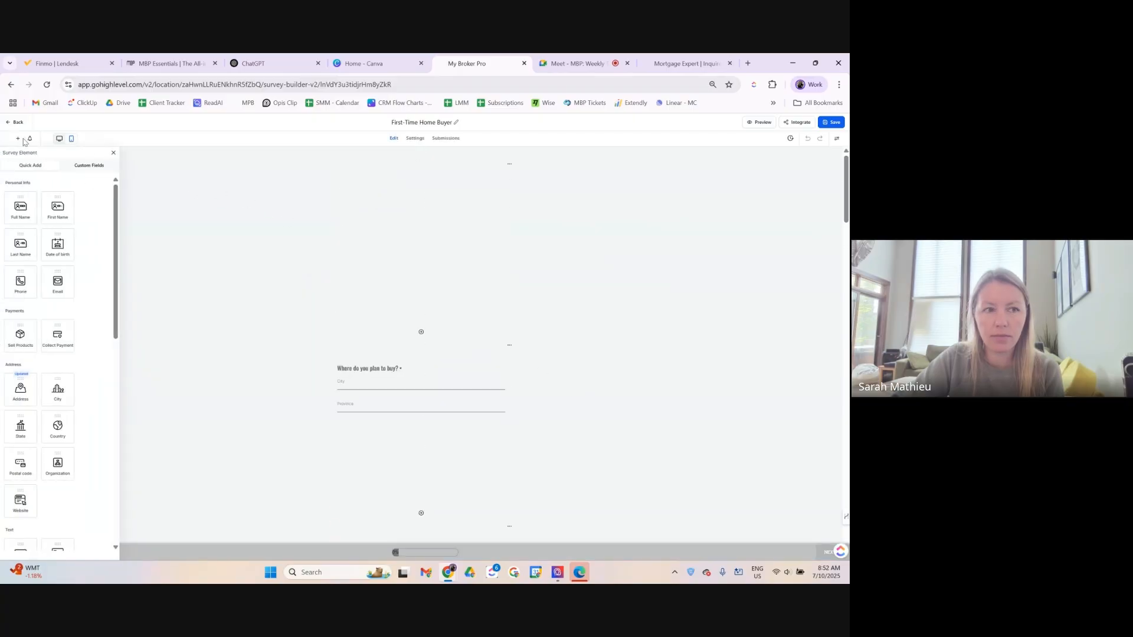
left_click(7, 123)
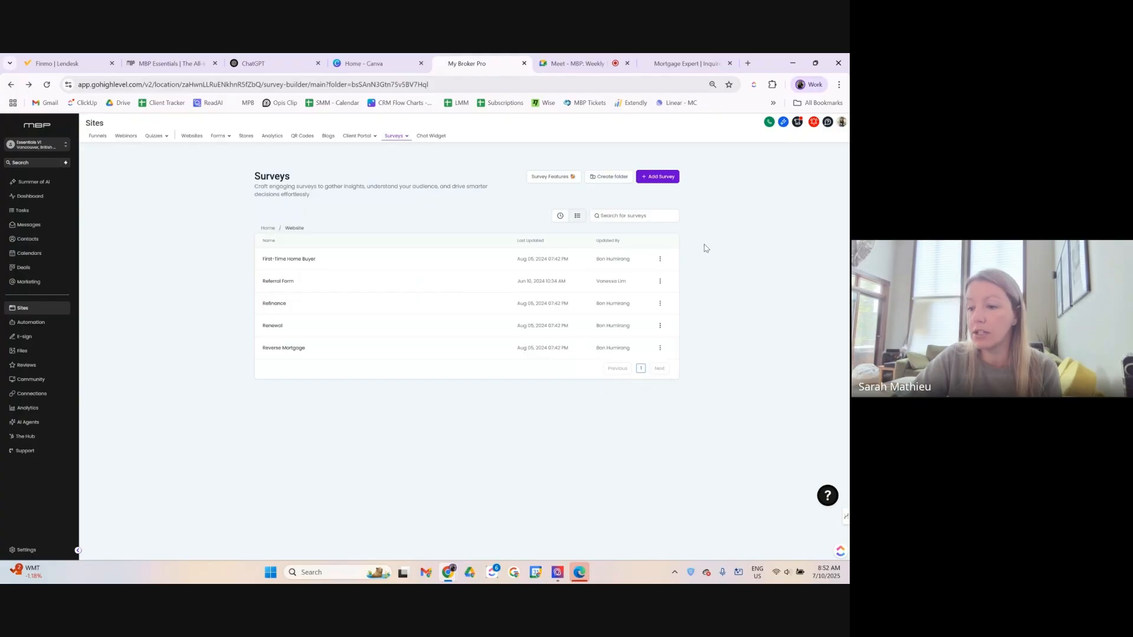
Create a blank survey from scratch after dismissing the Template Library.
left_click(654, 180)
left_click(491, 313)
left_click(514, 402)
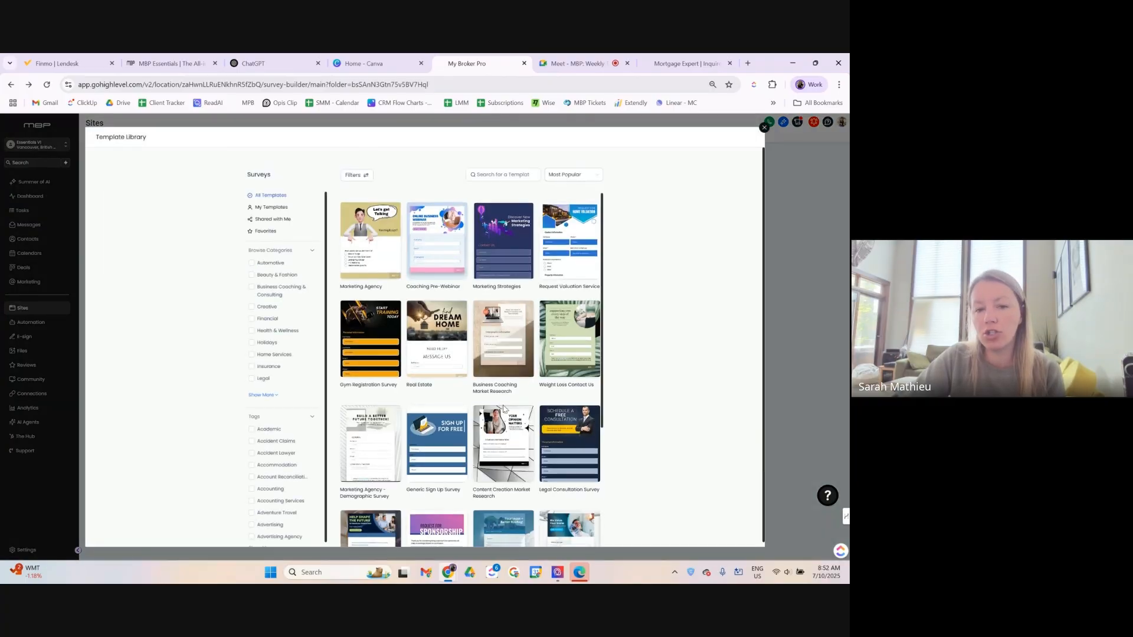
left_click(763, 128)
left_click(657, 176)
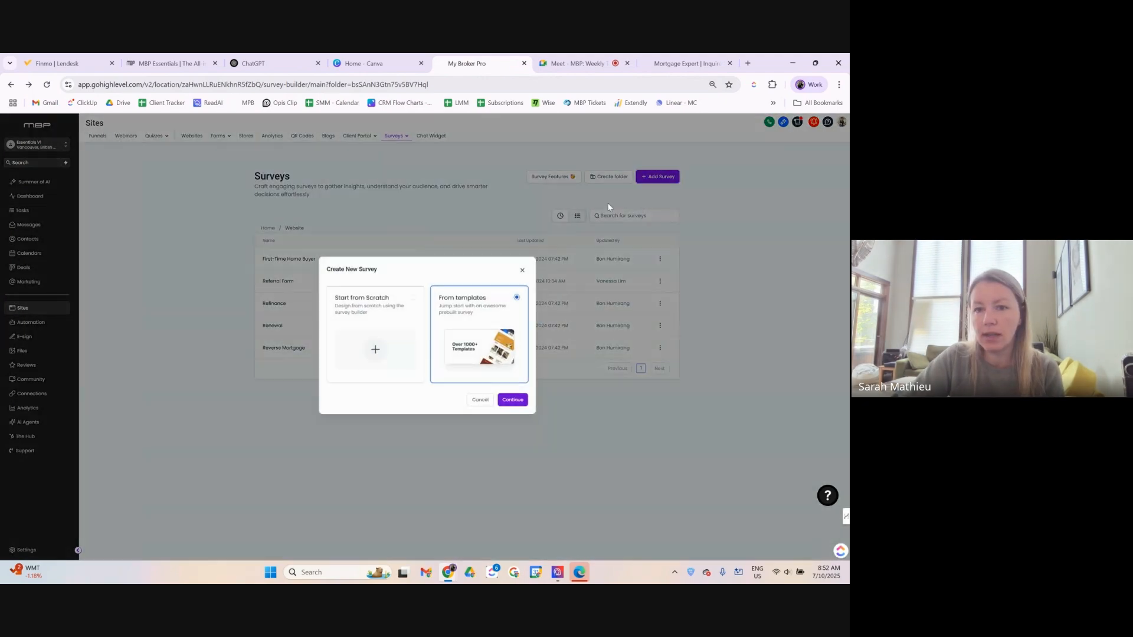
left_click(371, 354)
left_click(509, 403)
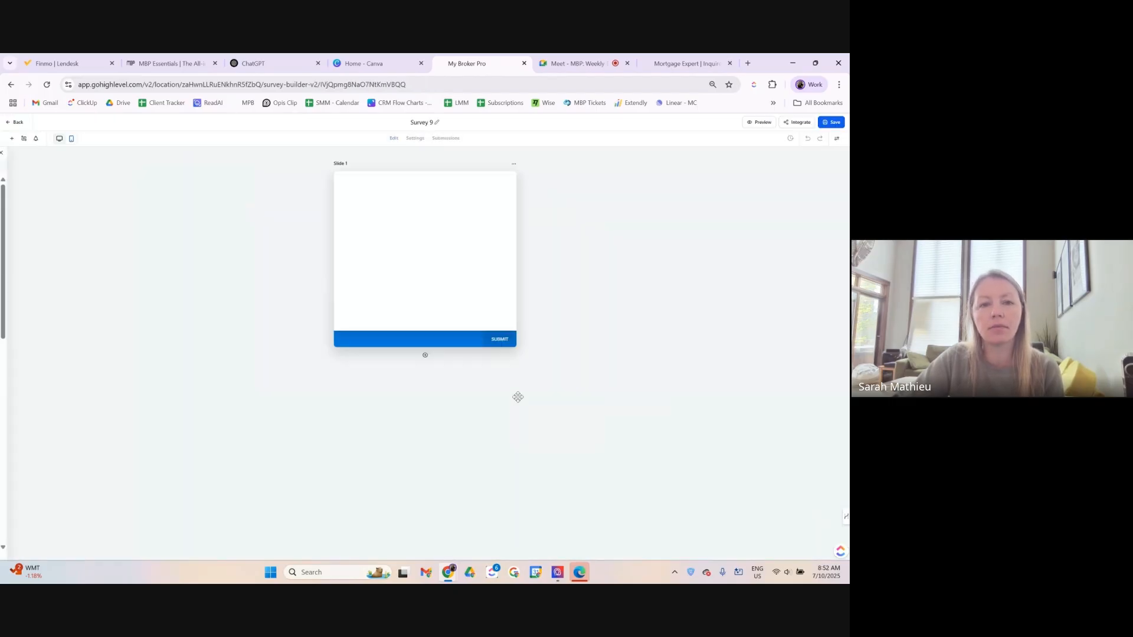
Keep the survey title as Survey 9 and open a new browser tab.
left_click(422, 124)
double_click(426, 124)
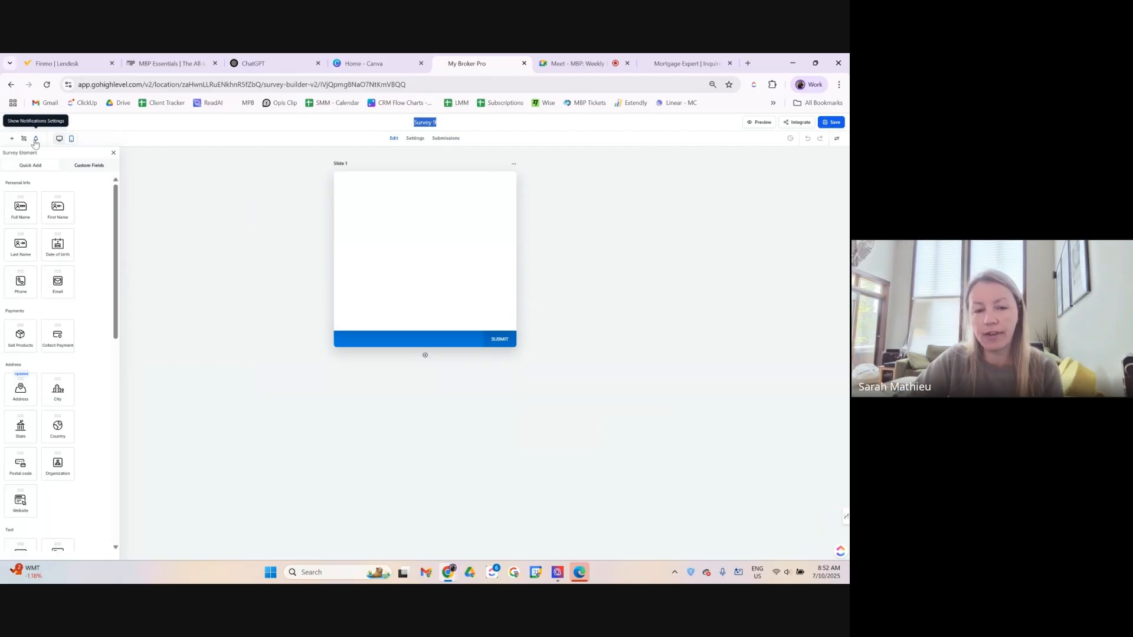
left_click(425, 258)
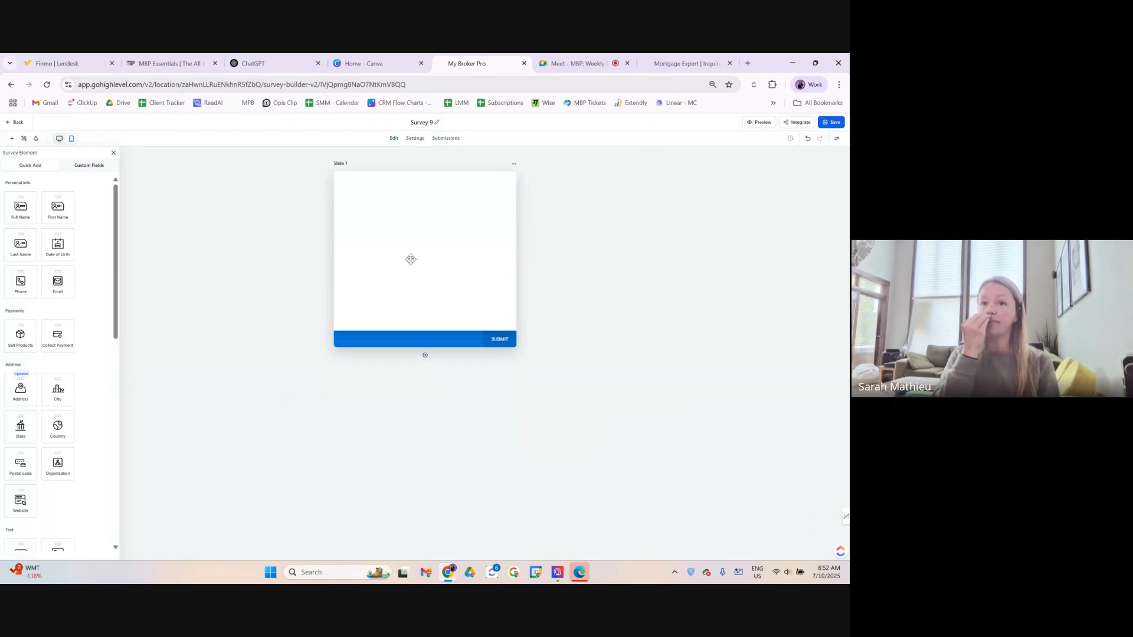
left_click(747, 64)
Search 'renewal re', open True North Mortgage's Mortgage Renewal Reminder page, and scroll to Get Started.
type("renewal re")
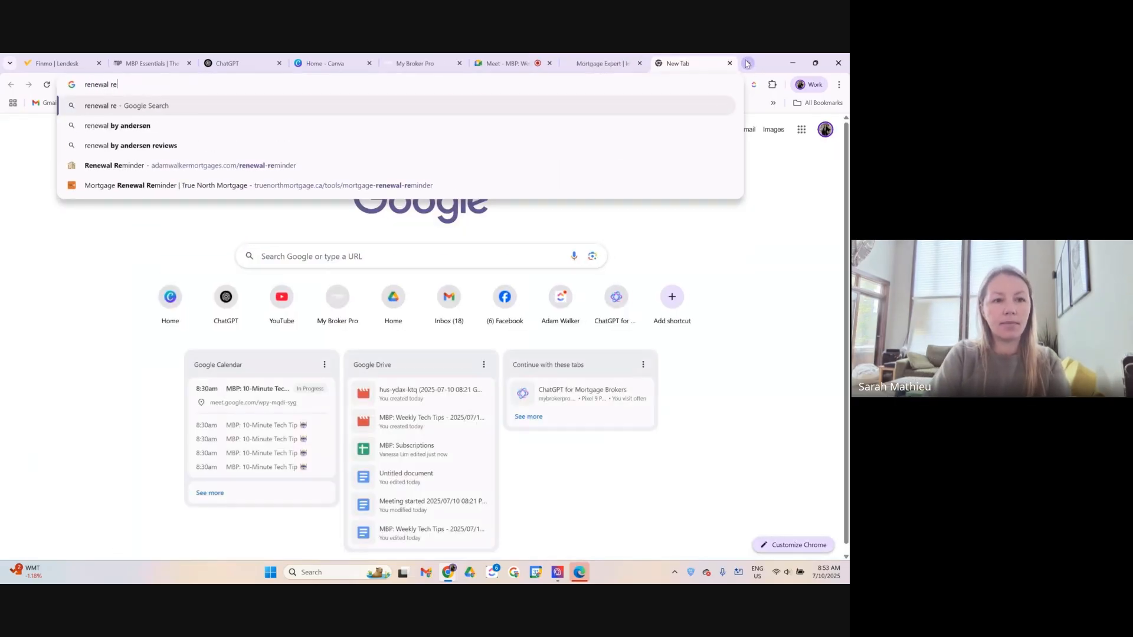
left_click(206, 246)
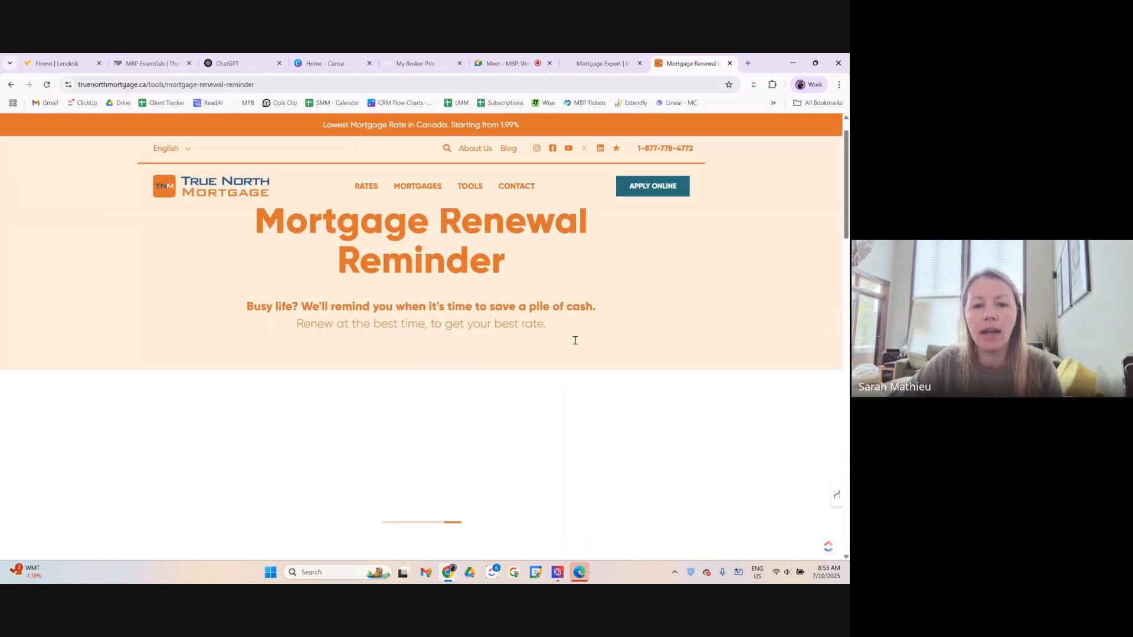
scroll(575, 341, "down", 3)
scroll(577, 342, "up", 3)
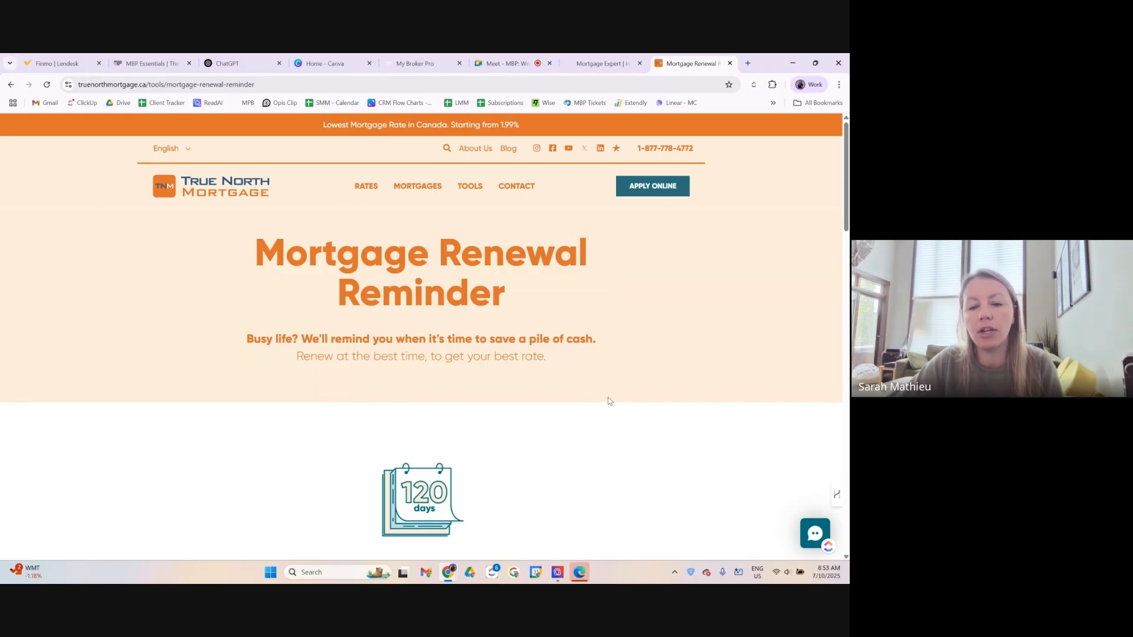
scroll(636, 425, "down", 3)
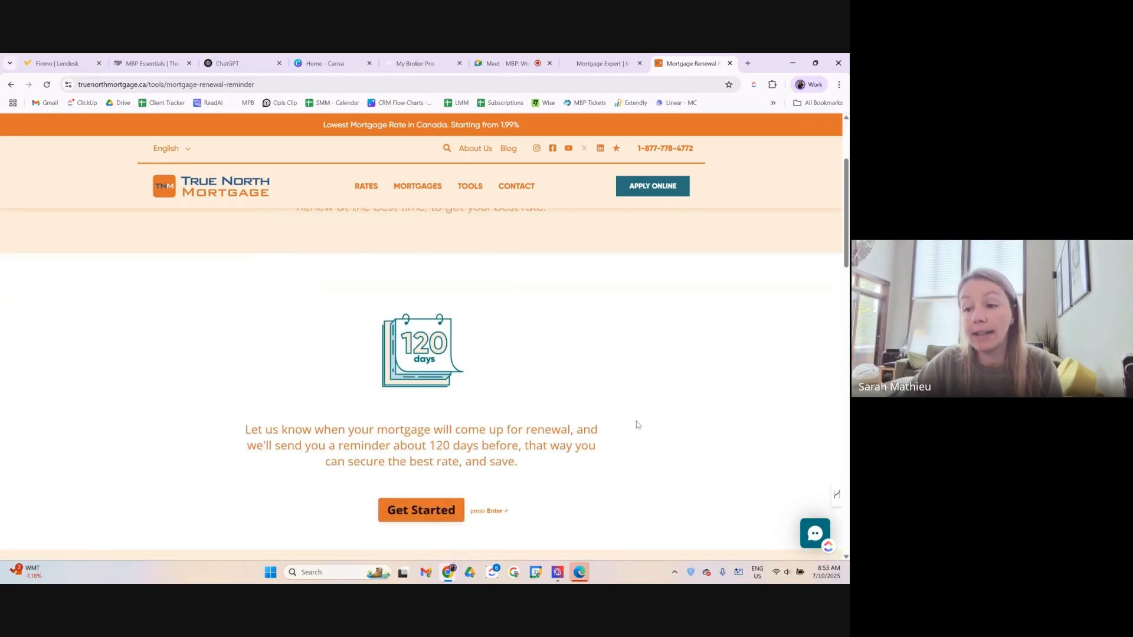
scroll(638, 423, "down", 2)
scroll(638, 423, "up", 1)
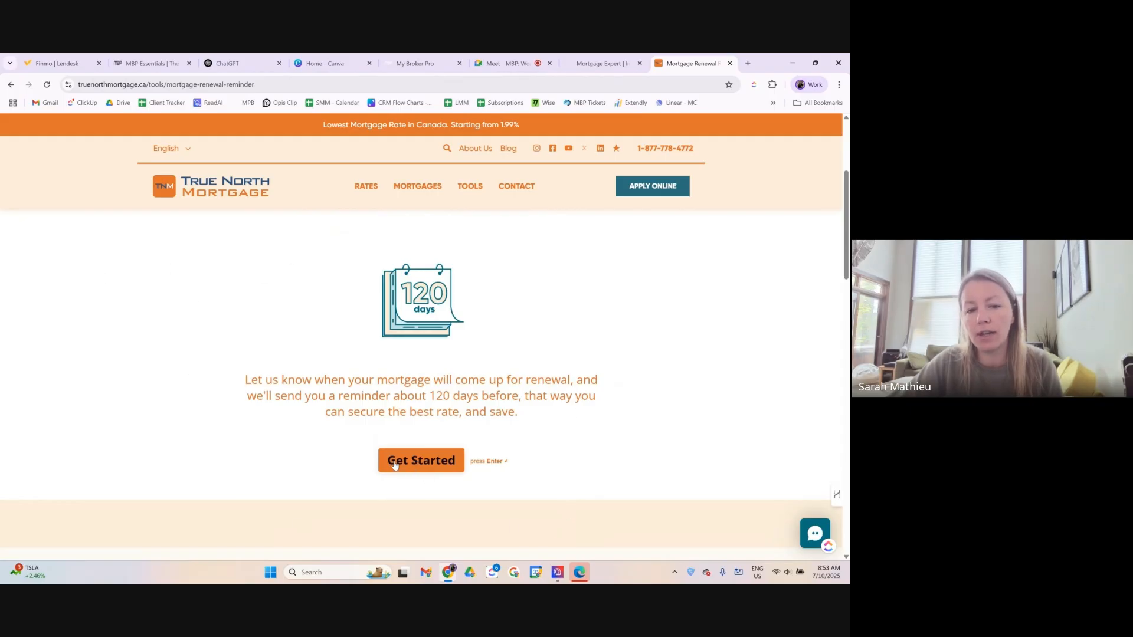
Start the renewal reminder questionnaire and advance past renewal date, name, phone and email.
left_click(412, 465)
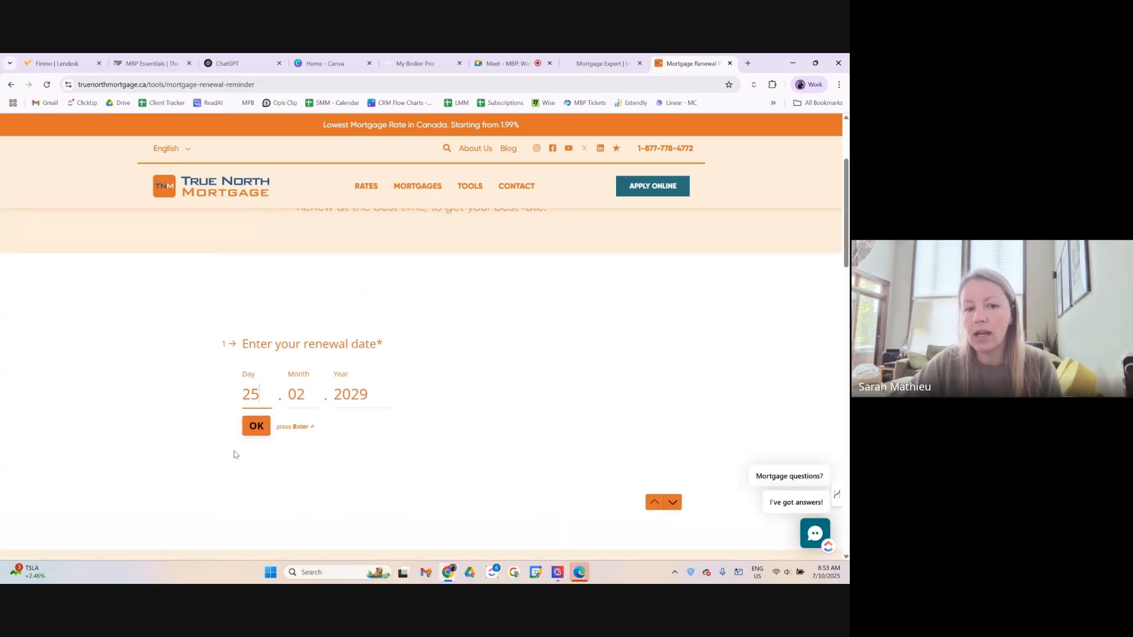
left_click(671, 502)
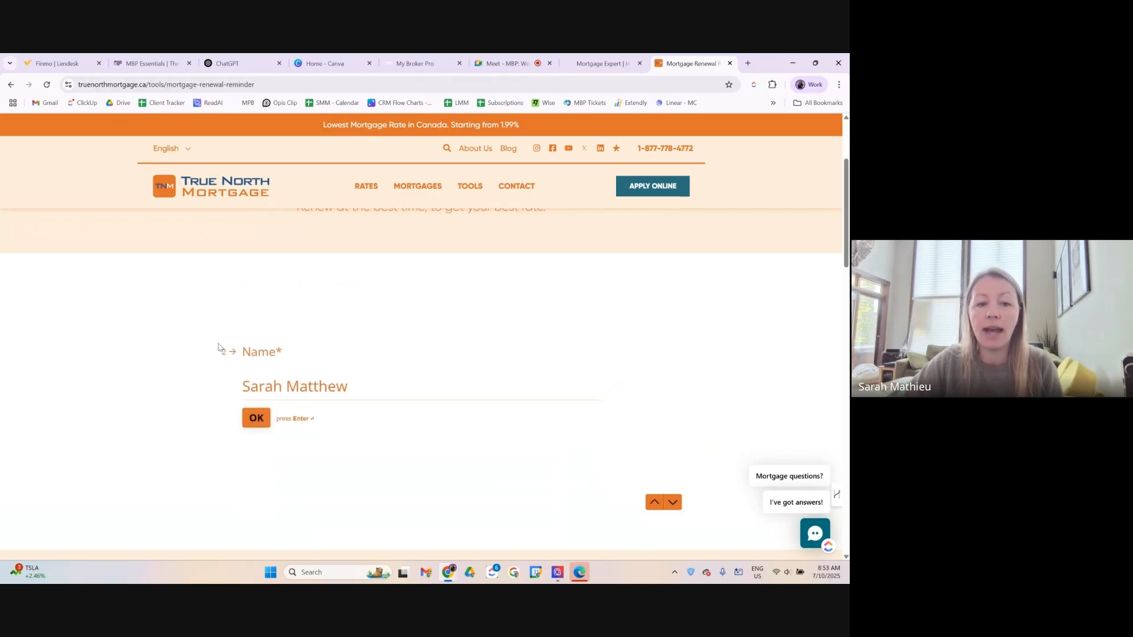
left_click(673, 502)
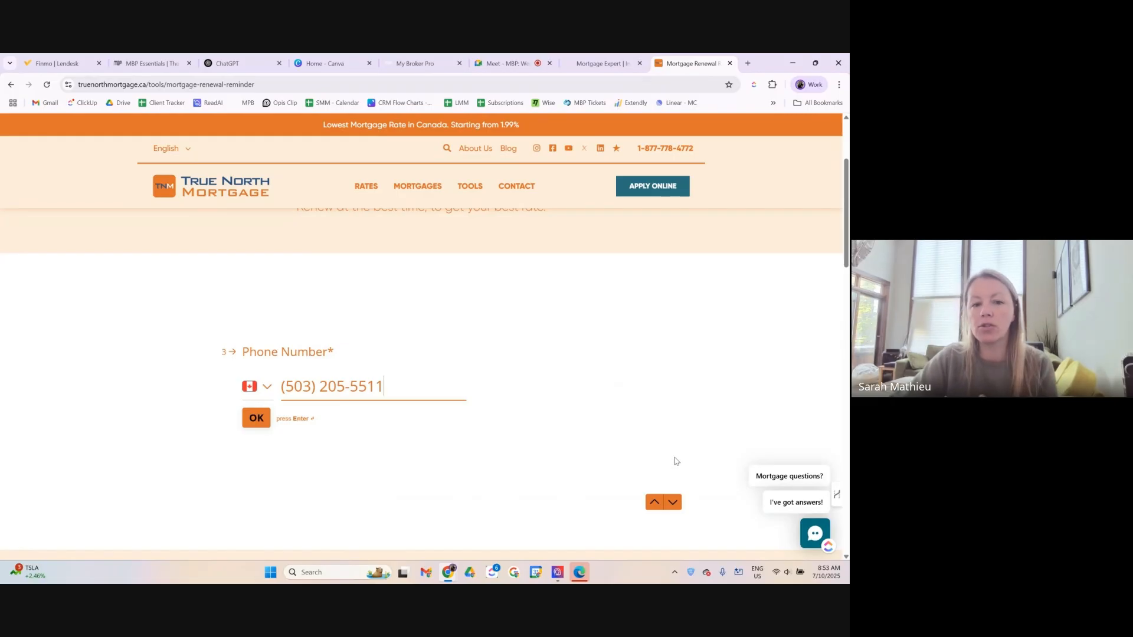
left_click(671, 505)
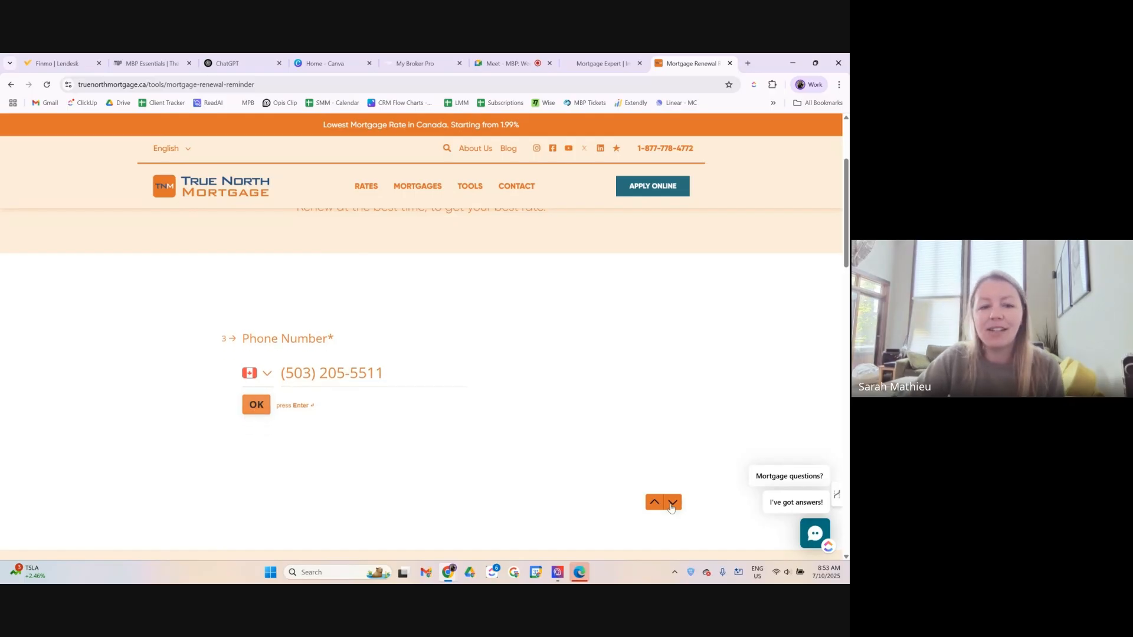
left_click(672, 505)
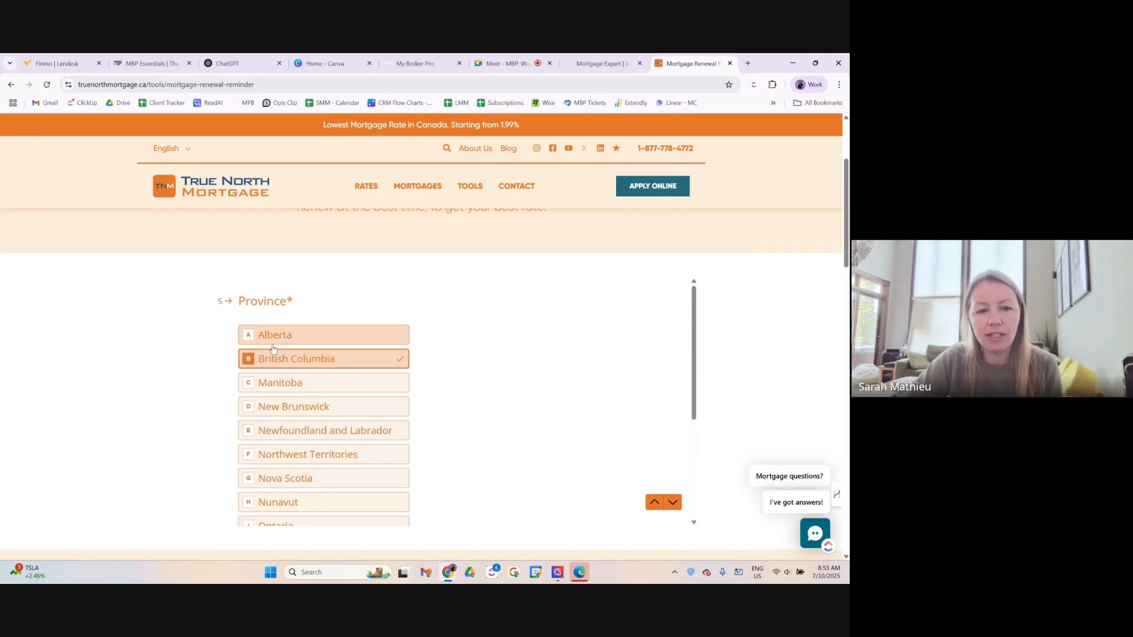
Advance past Province (British Columbia) to the Note question, then switch to the broker template tab.
scroll(287, 431, "down", 1)
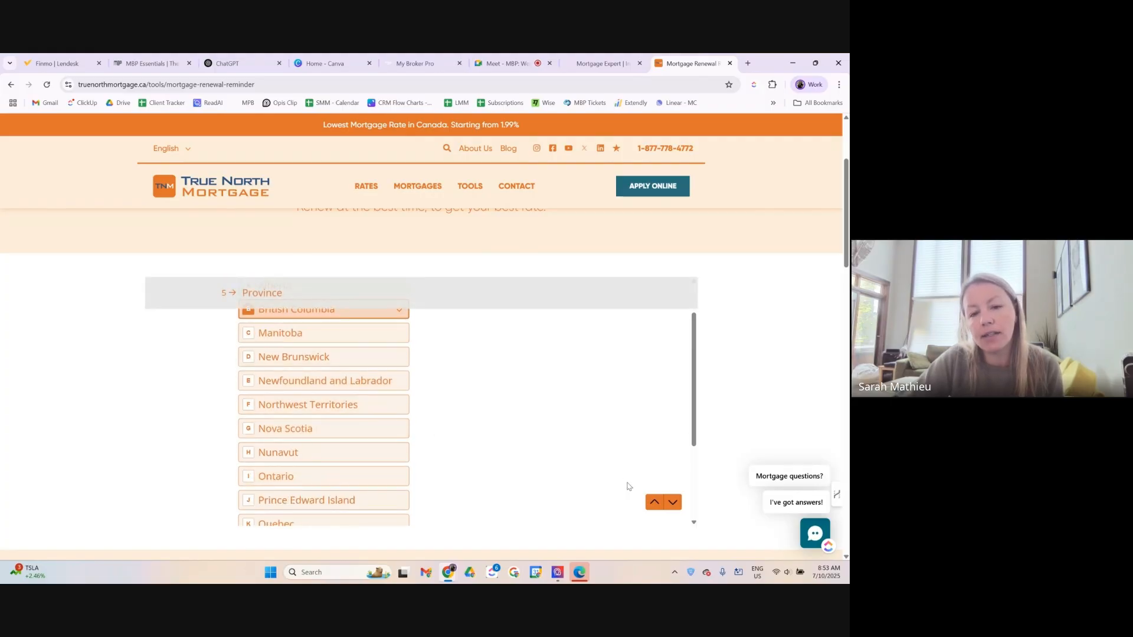
left_click(673, 504)
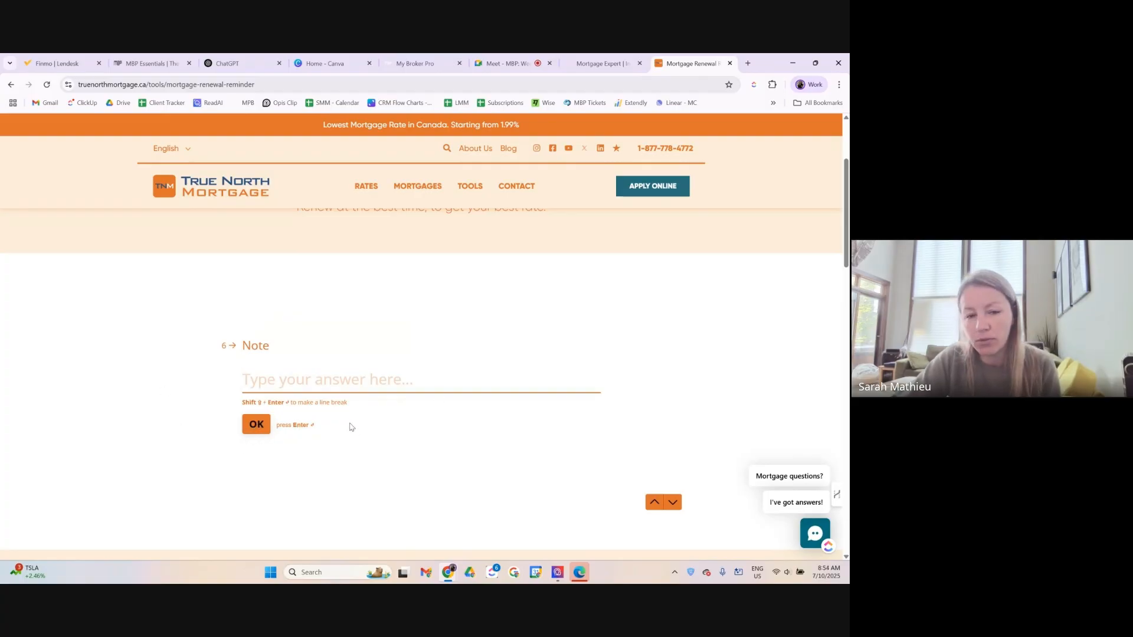
scroll(559, 318, "up", 5)
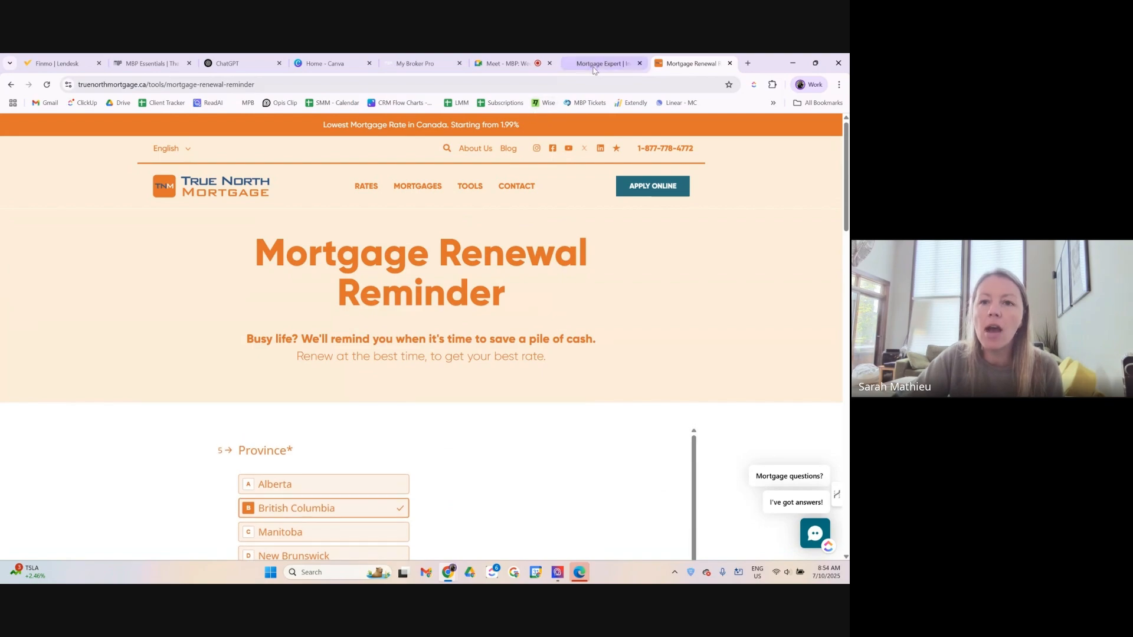
left_click(592, 69)
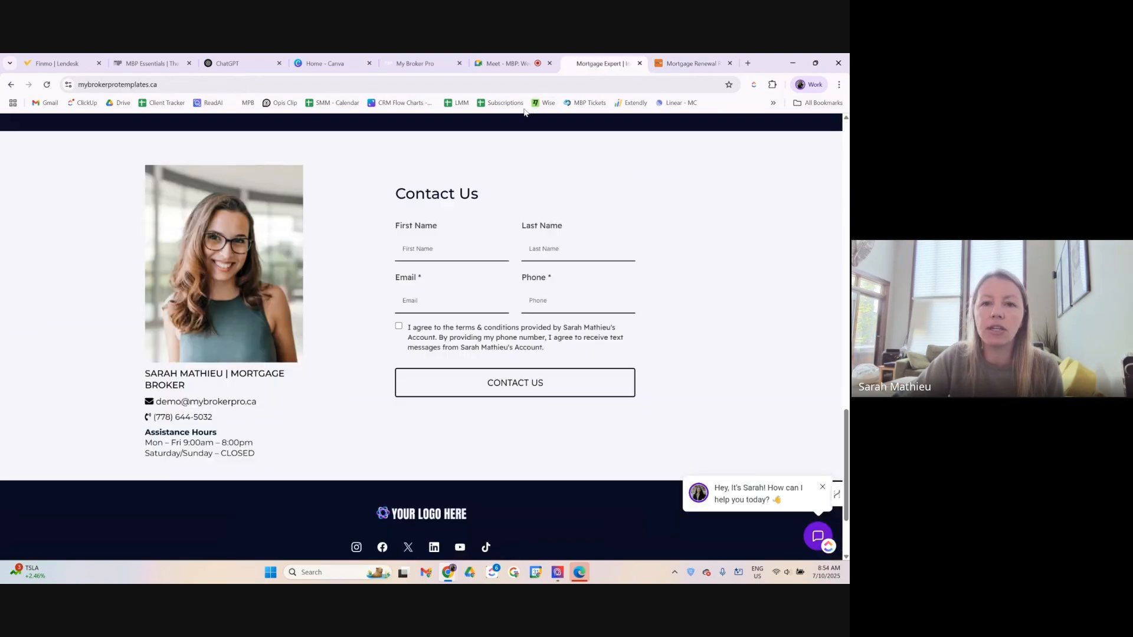
Put a Text heading and Full Name field on Survey 9's Slide 1, then add an empty Slide 2.
left_click(413, 64)
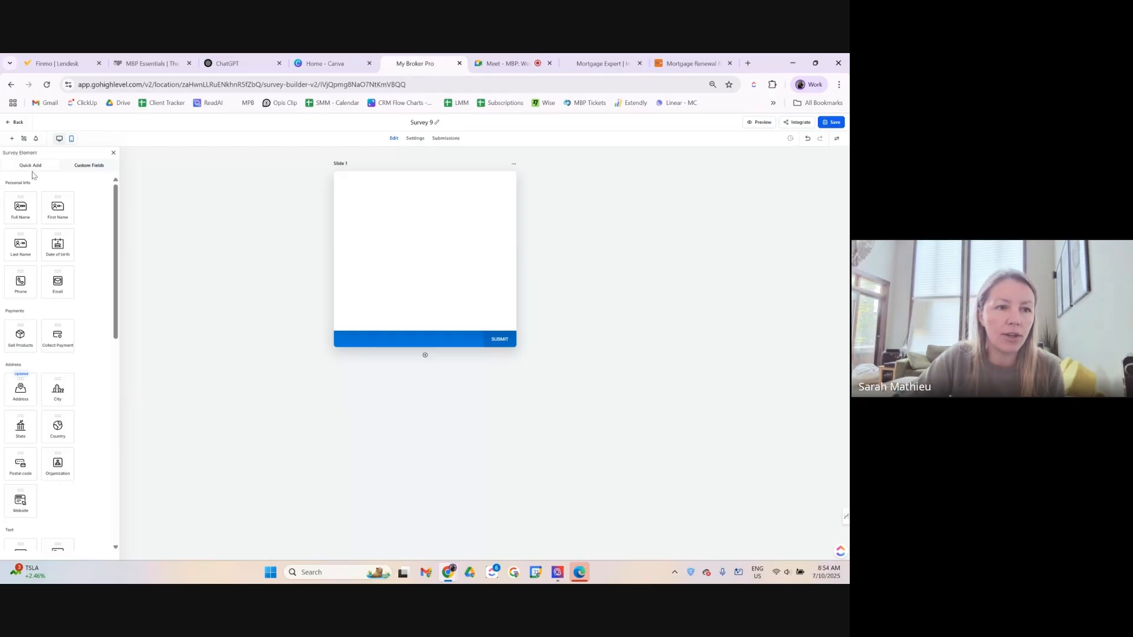
scroll(61, 348, "down", 3)
scroll(61, 348, "down", 9)
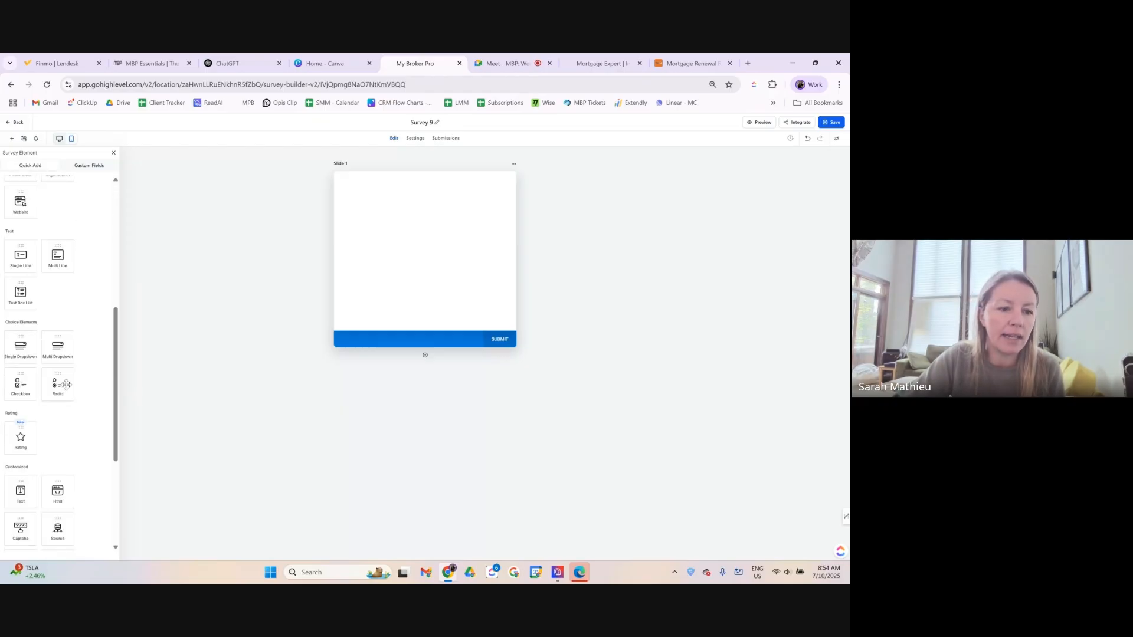
left_click_drag(14, 396, 361, 193)
scroll(46, 360, "up", 6)
scroll(46, 359, "up", 5)
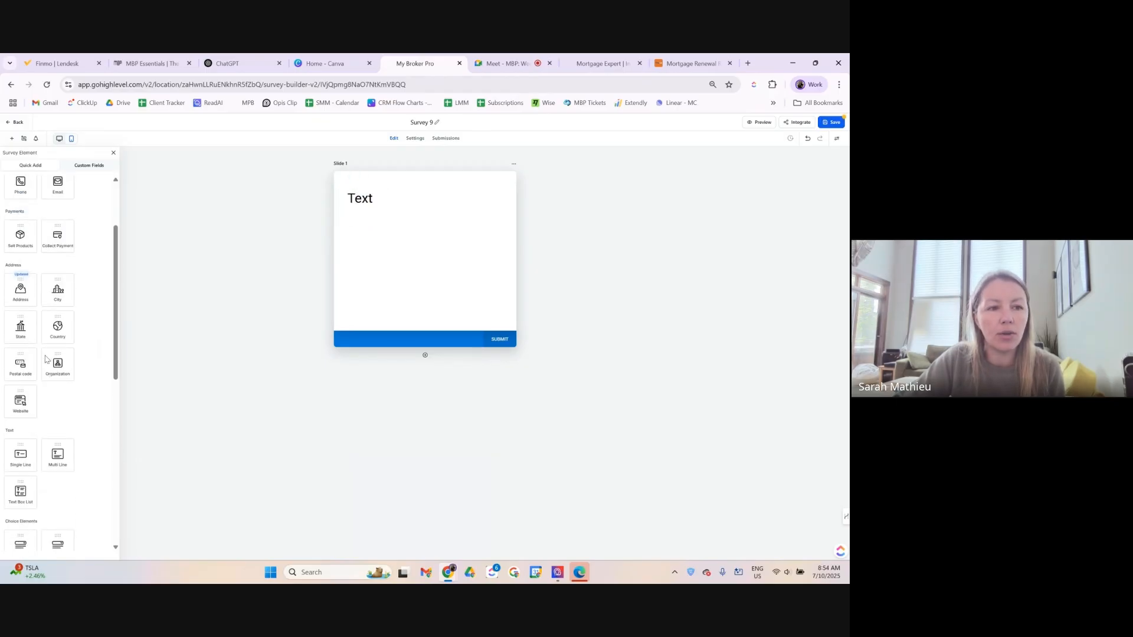
left_click_drag(20, 206, 392, 200)
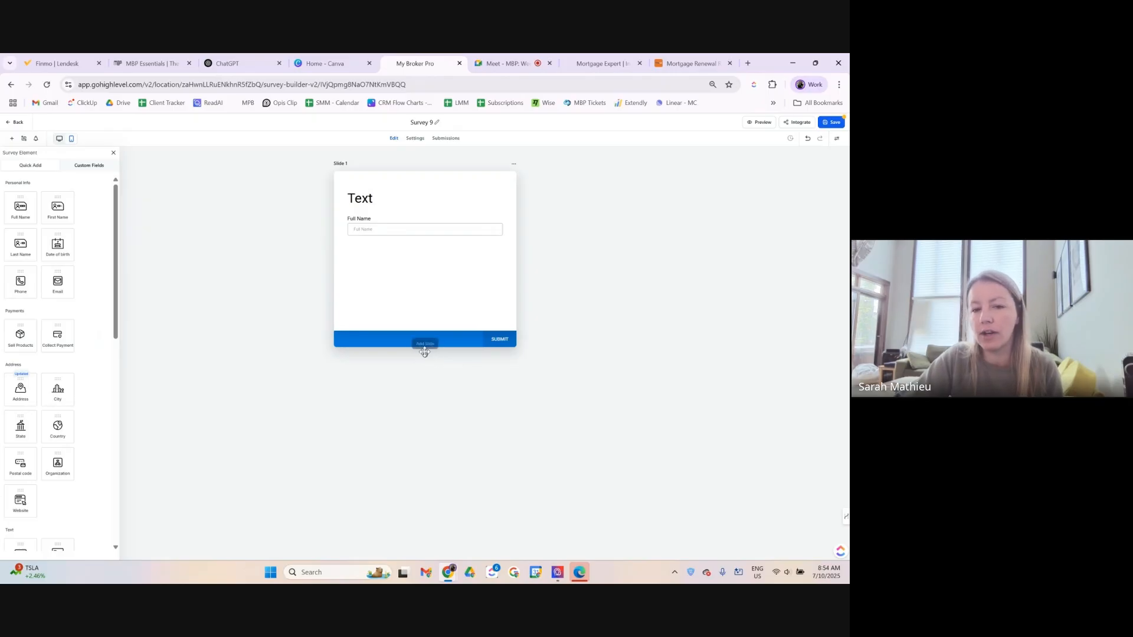
left_click(424, 356)
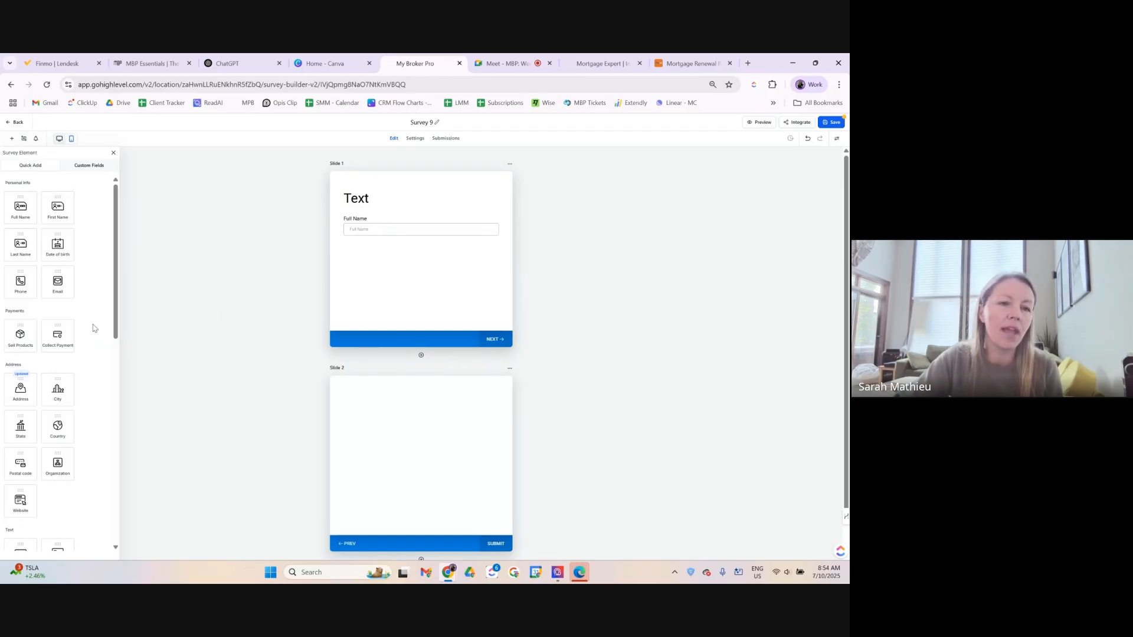
Add Website and Organization fields to Slide 2.
scroll(264, 390, "down", 1)
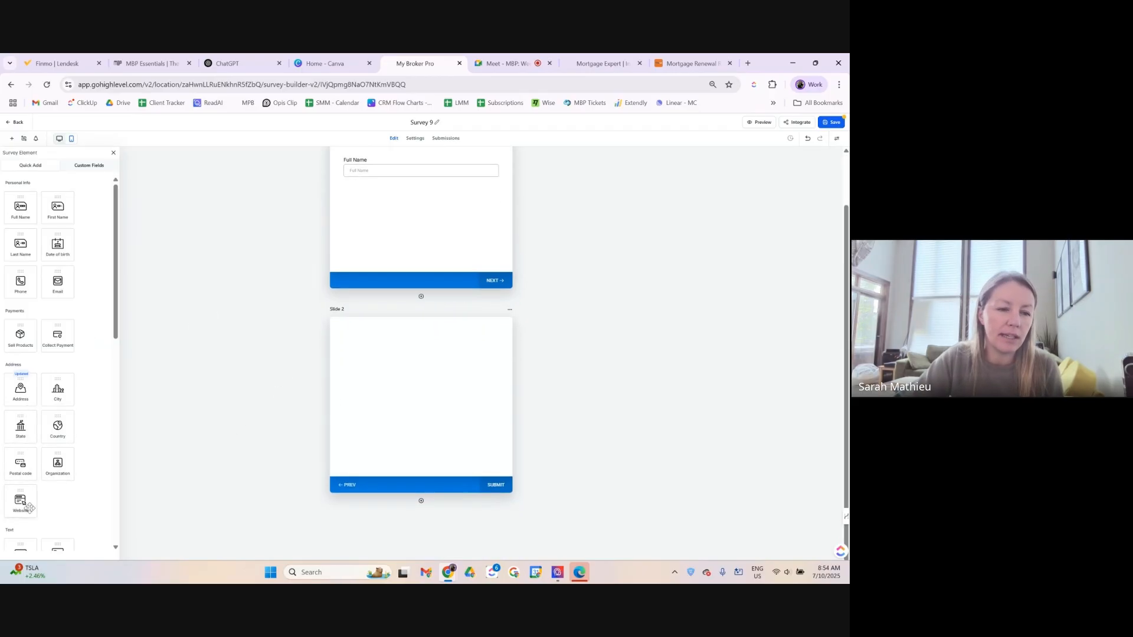
left_click_drag(20, 500, 409, 387)
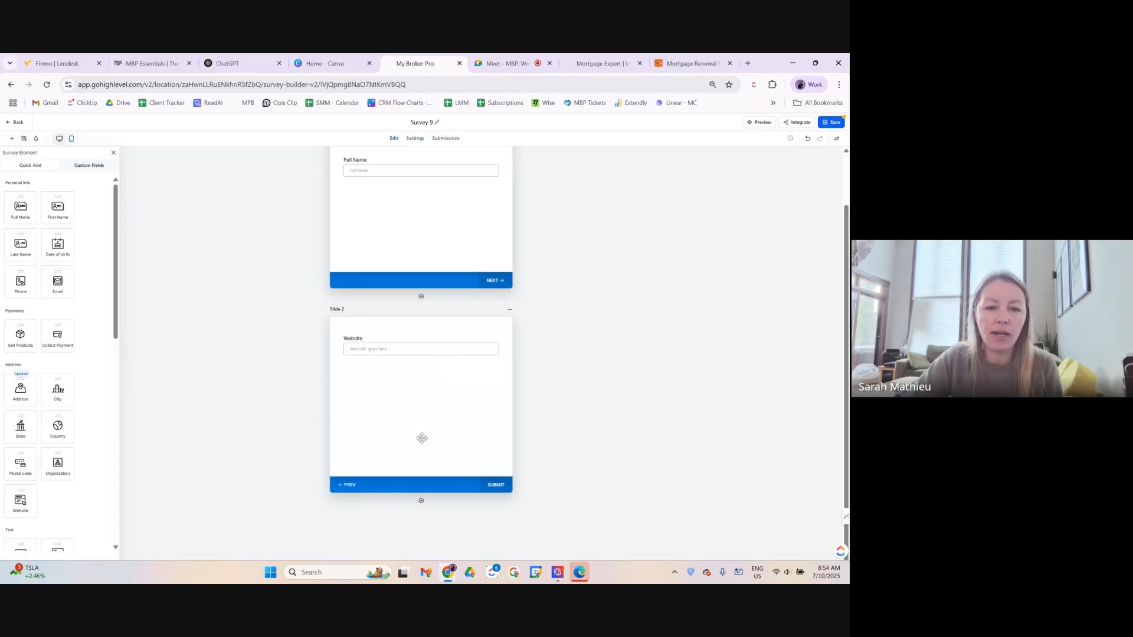
left_click_drag(58, 464, 420, 387)
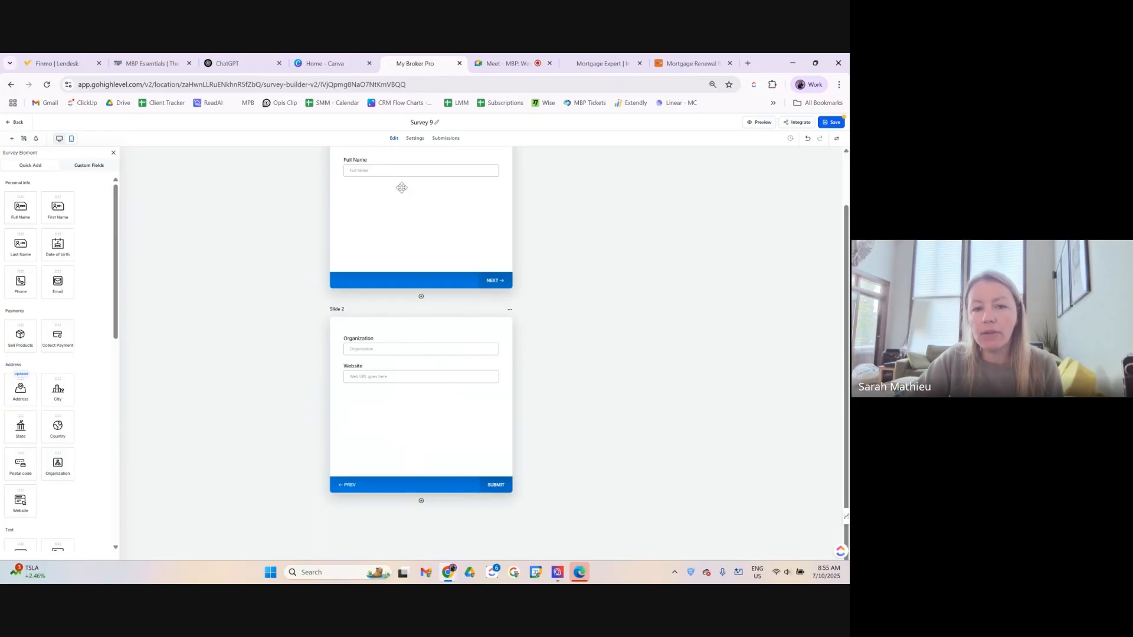
Add Country, the address block and a required Email field to Slide 1 below Full Name.
scroll(387, 279, "up", 2)
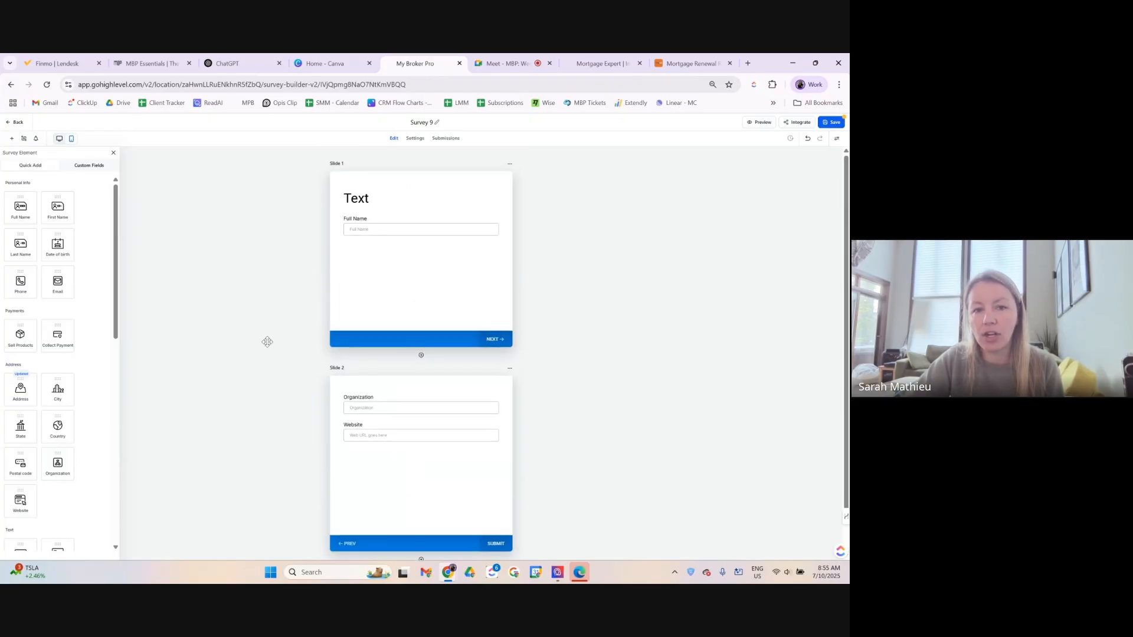
left_click_drag(57, 425, 404, 311)
left_click_drag(58, 465, 380, 313)
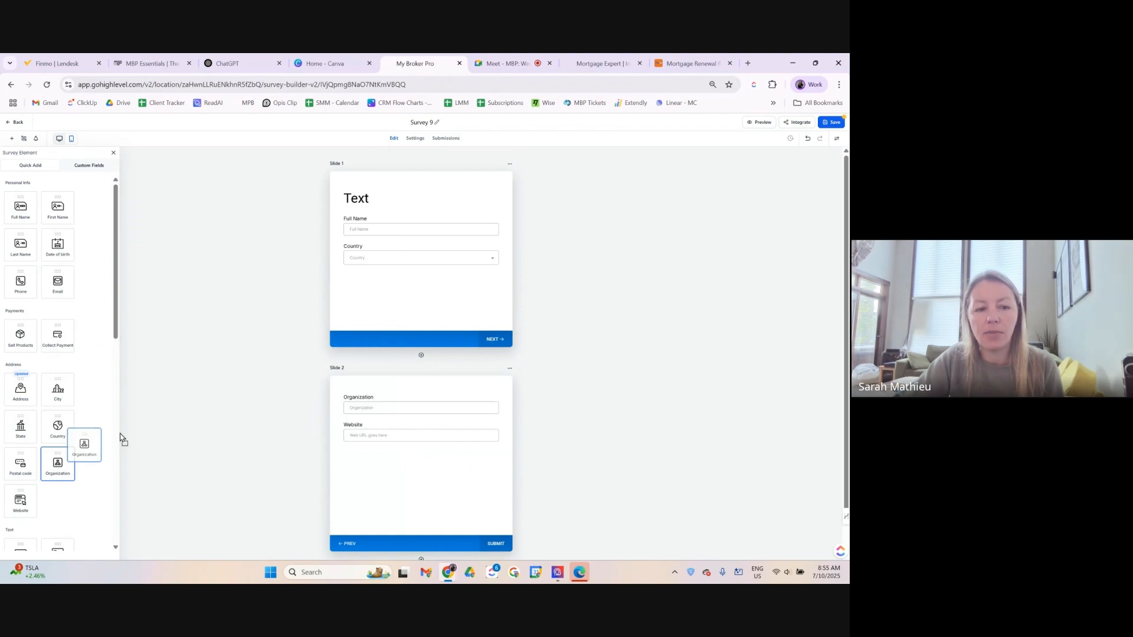
left_click_drag(17, 500, 401, 309)
left_click_drag(34, 397, 384, 297)
left_click_drag(73, 297, 354, 302)
left_click_drag(20, 208, 441, 293)
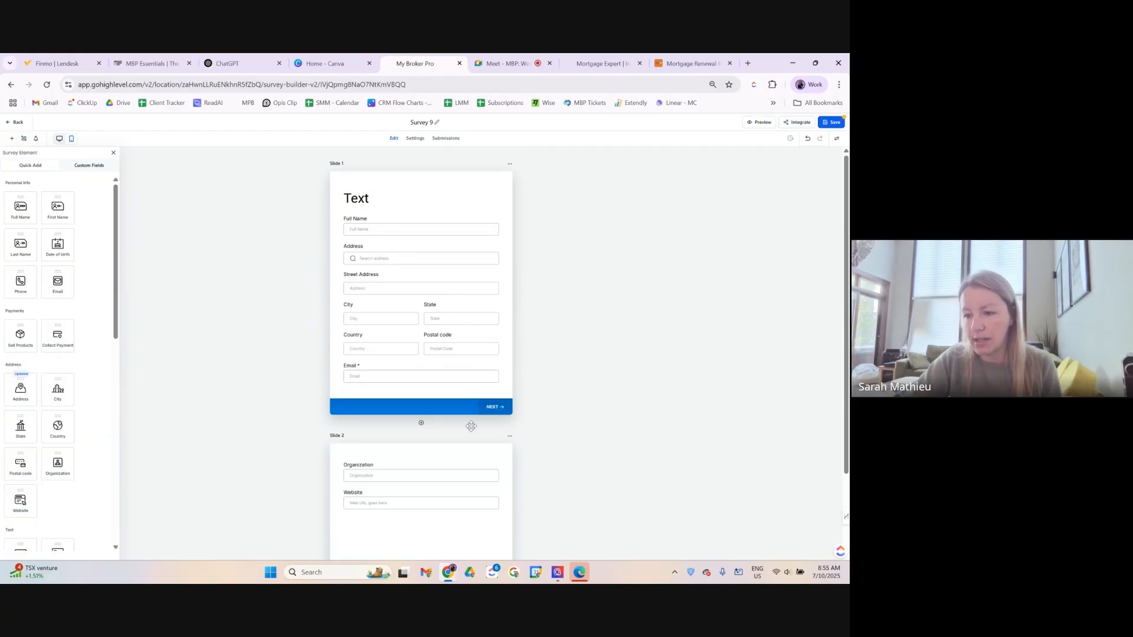
scroll(471, 426, "down", 2)
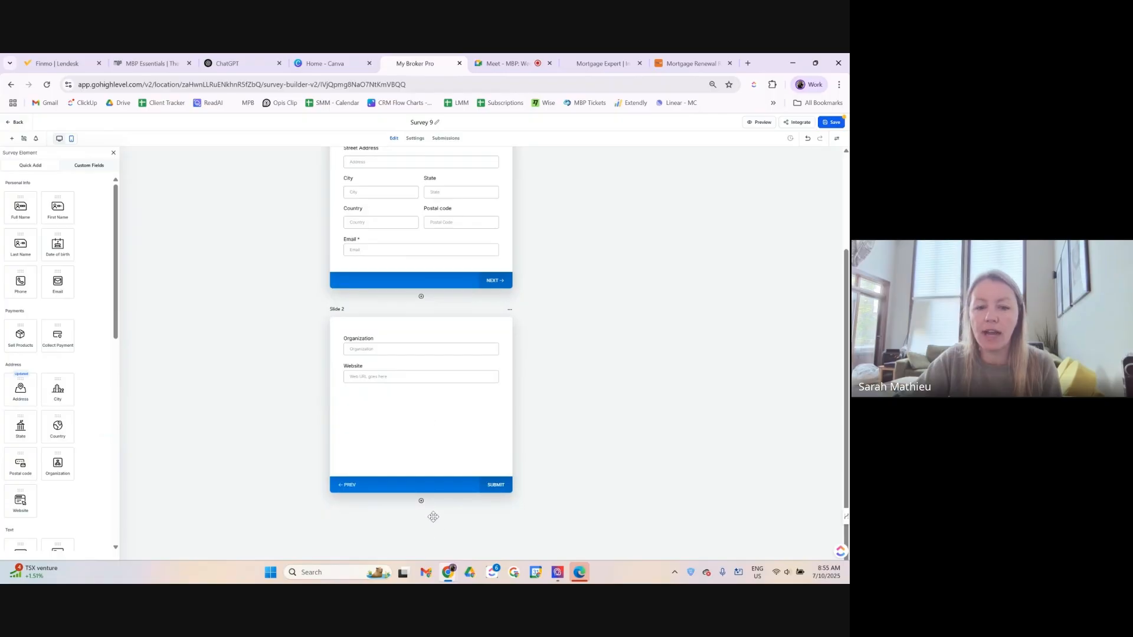
scroll(413, 485, "up", 2)
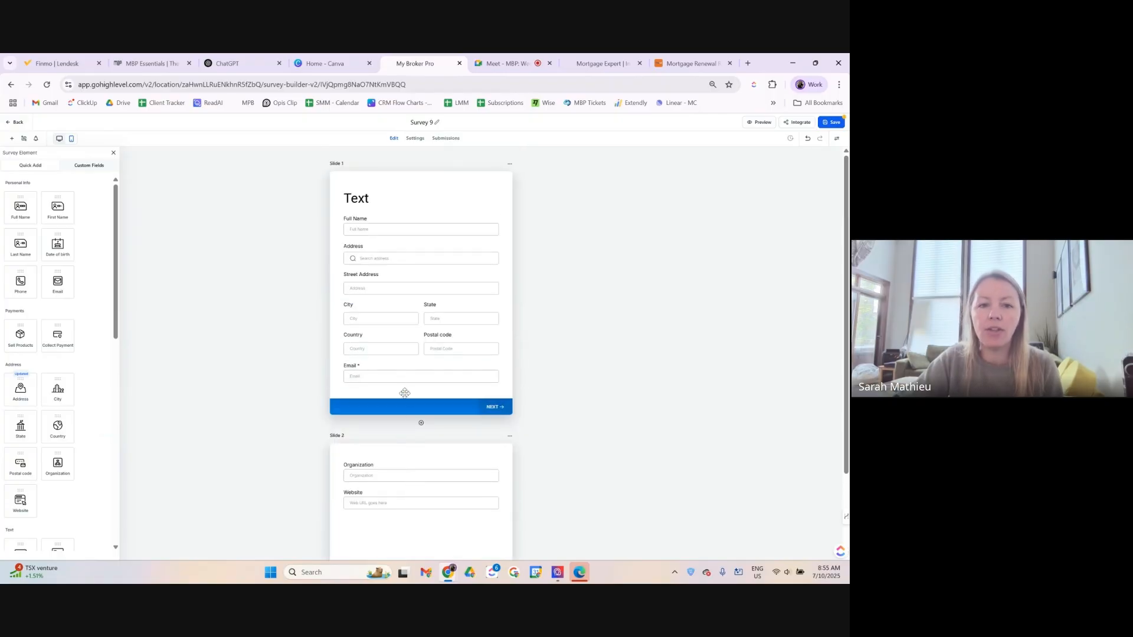
Place a Single Dropdown on Slide 2 between Organization and Website and view its options.
left_click(462, 316)
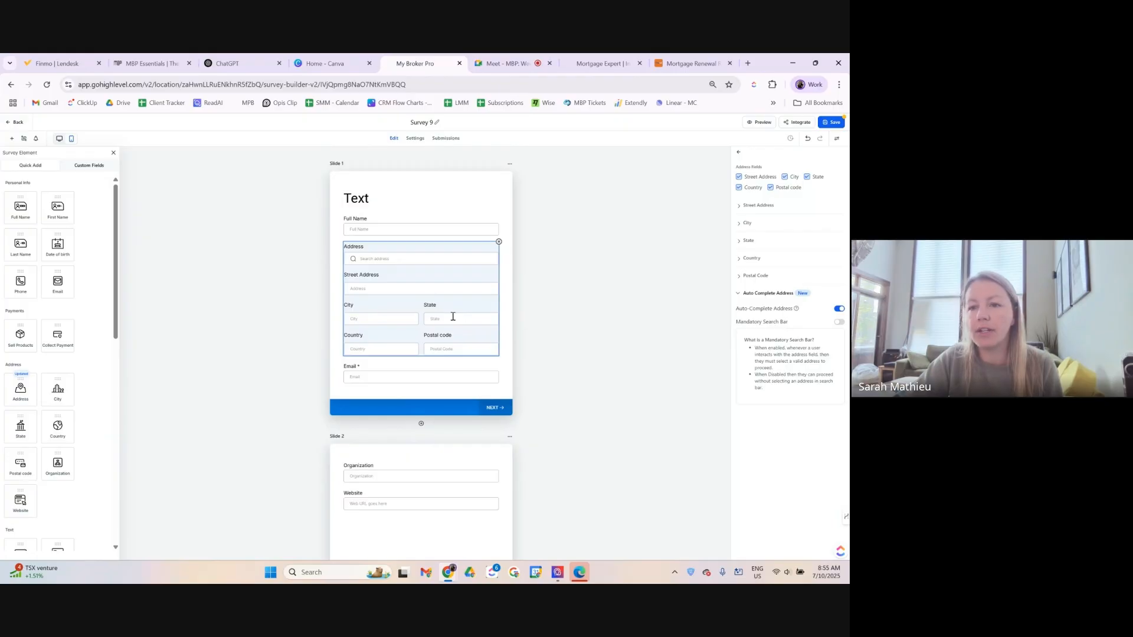
scroll(409, 404, "down", 1)
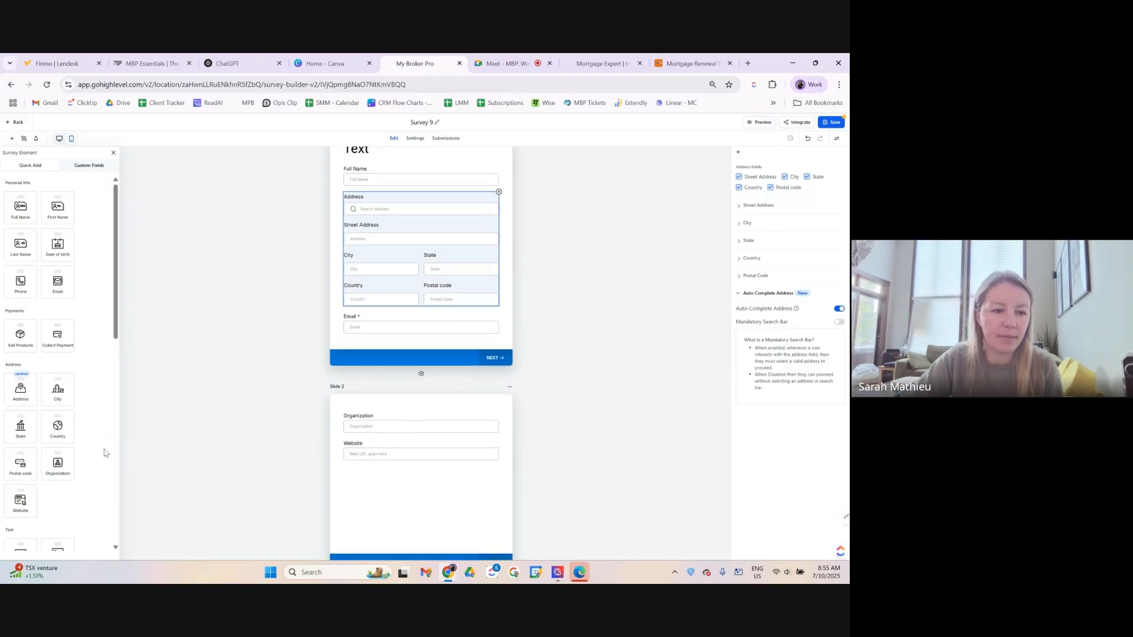
scroll(59, 431, "down", 5)
left_click_drag(24, 298, 390, 458)
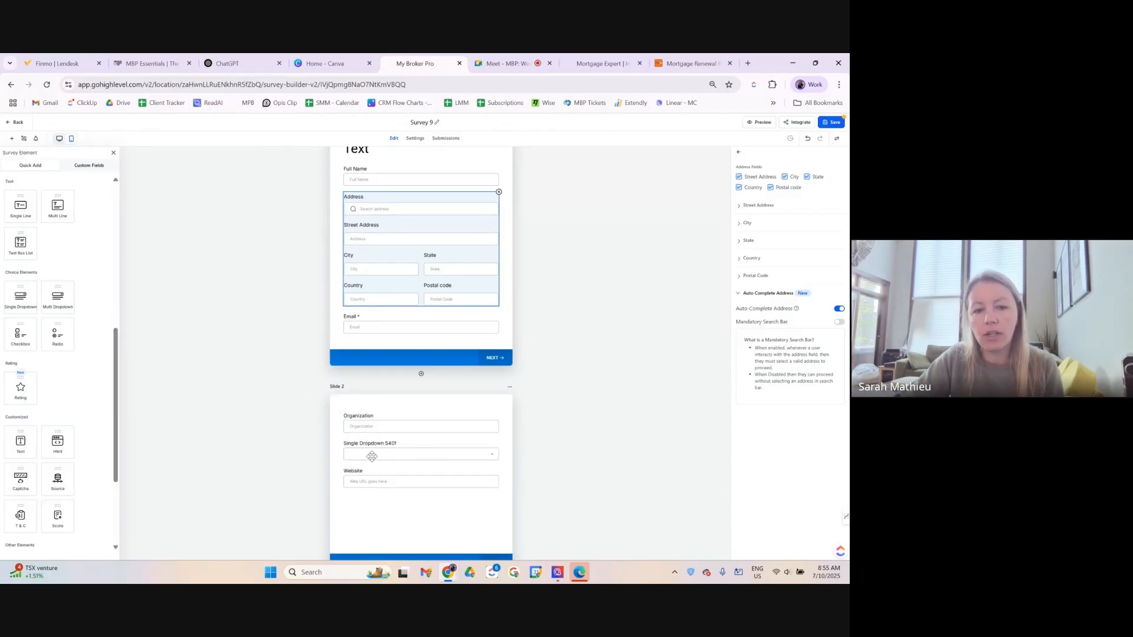
left_click(373, 457)
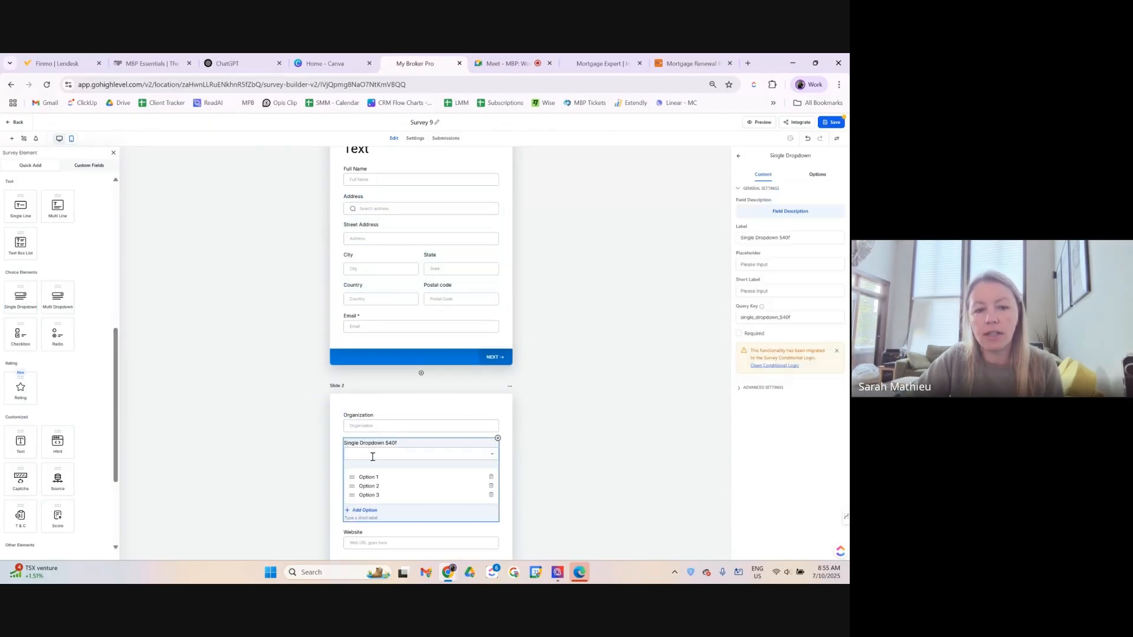
left_click(819, 178)
left_click(780, 205)
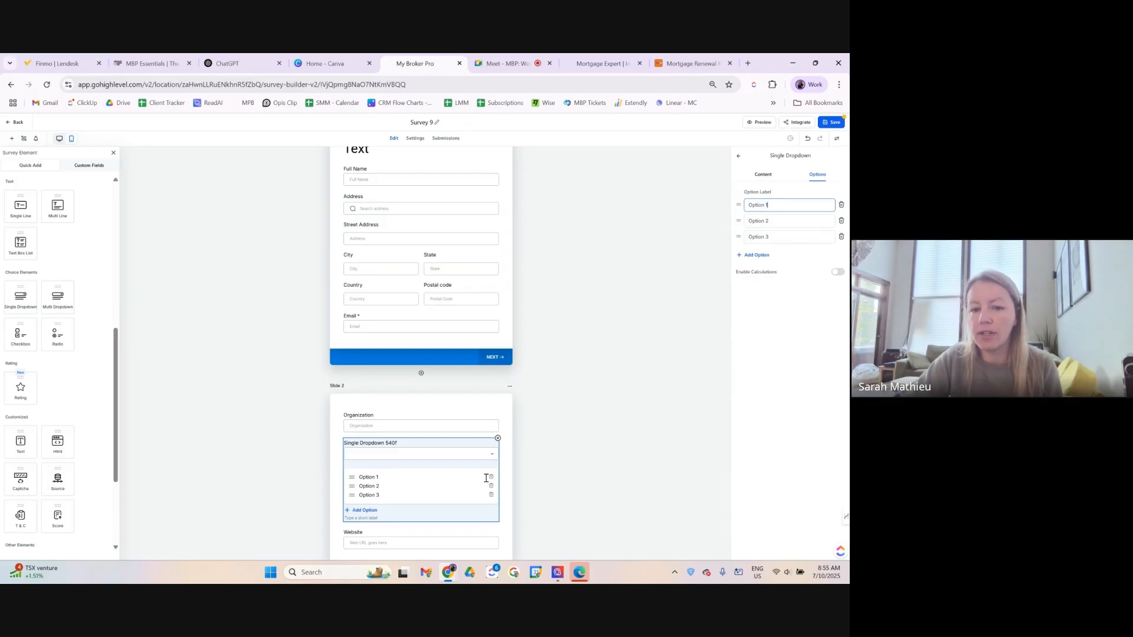
Look over the dropdown's label and option settings, then add an empty Slide 3.
left_click(511, 389)
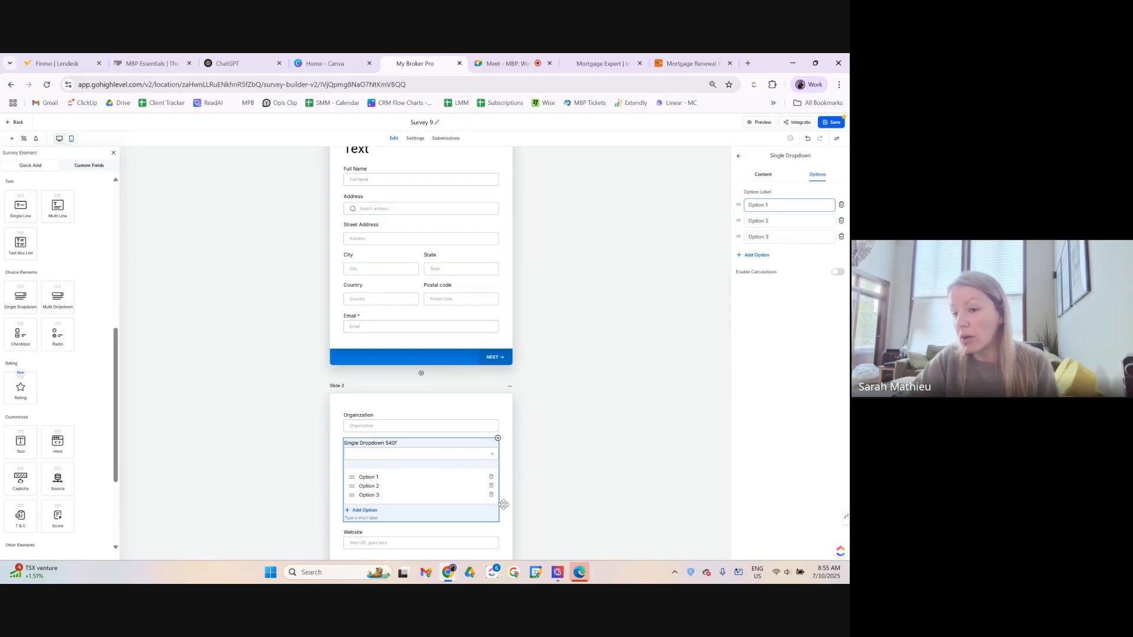
scroll(503, 505, "down", 1)
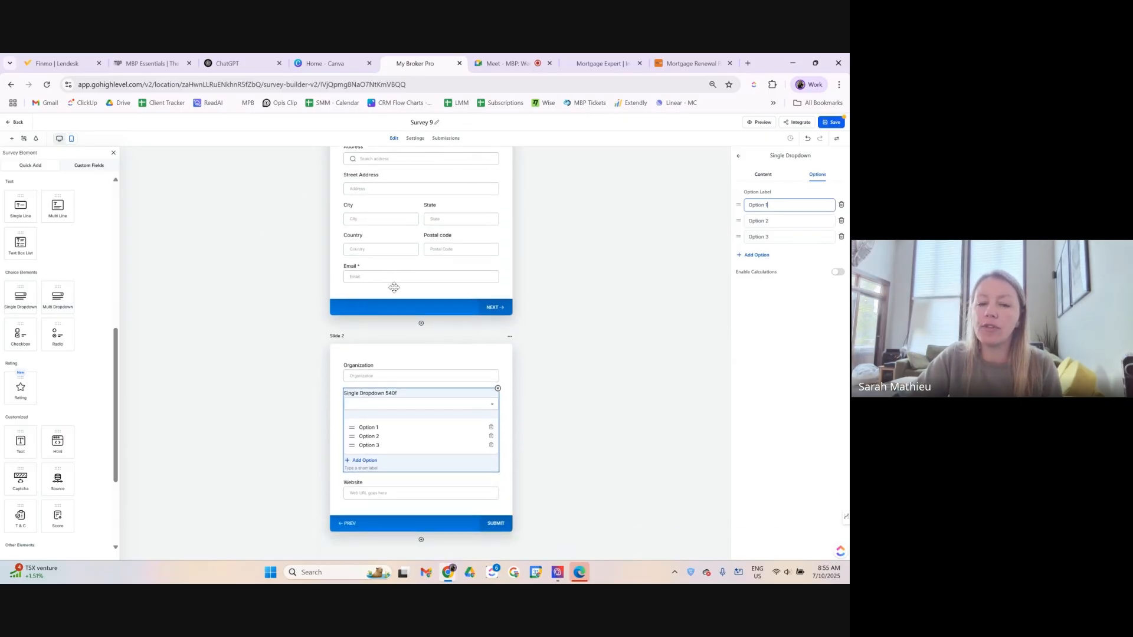
left_click(763, 174)
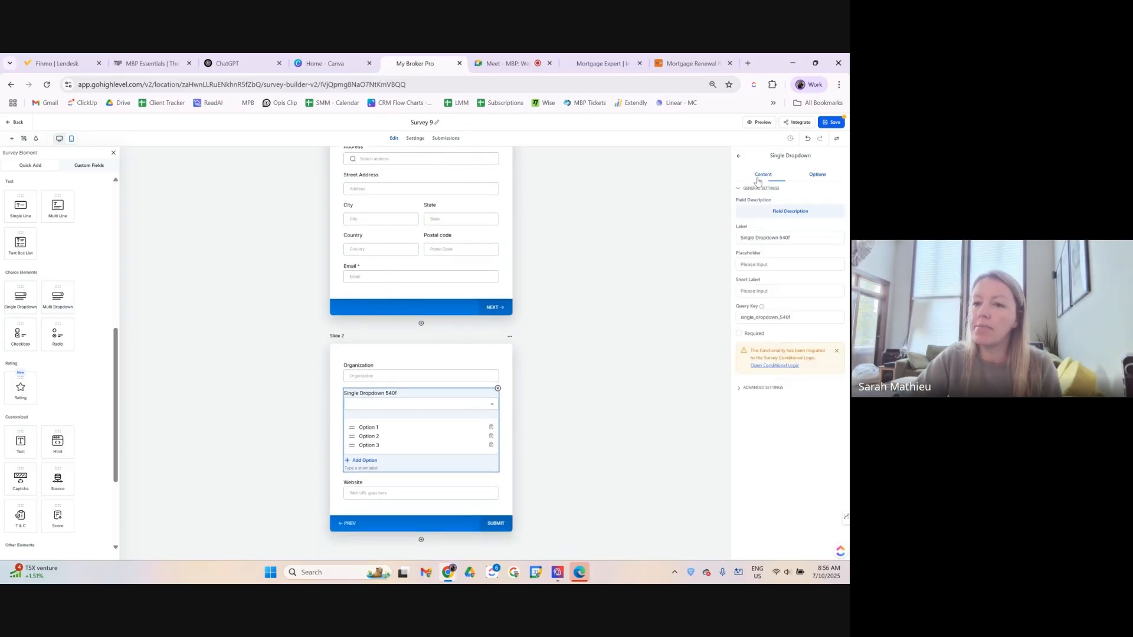
left_click(813, 175)
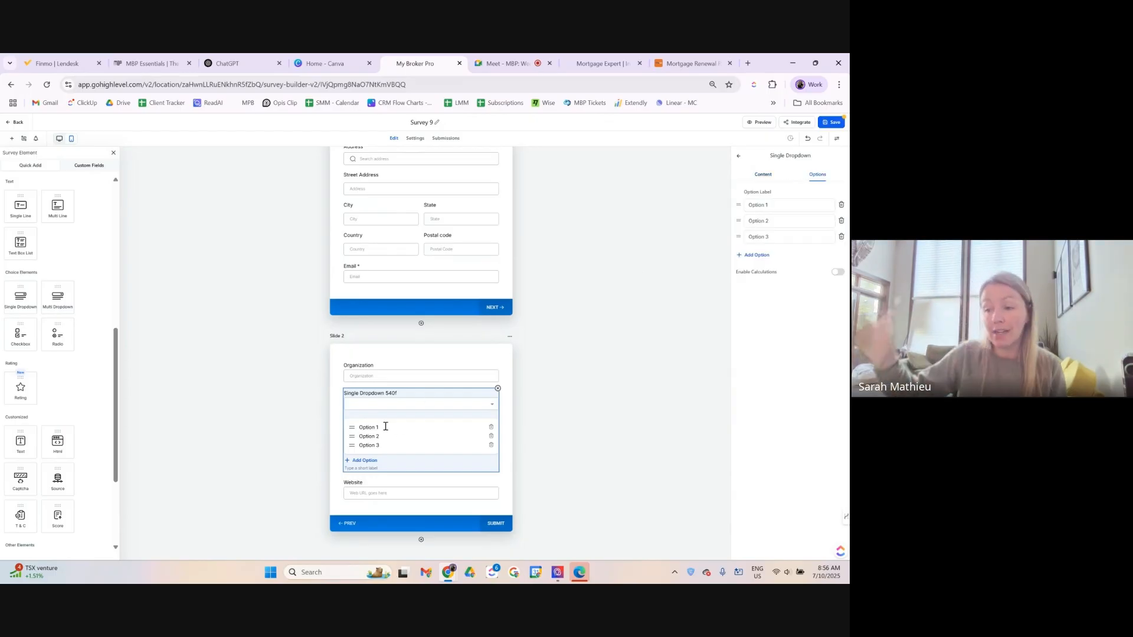
scroll(415, 437, "down", 1)
left_click(420, 497)
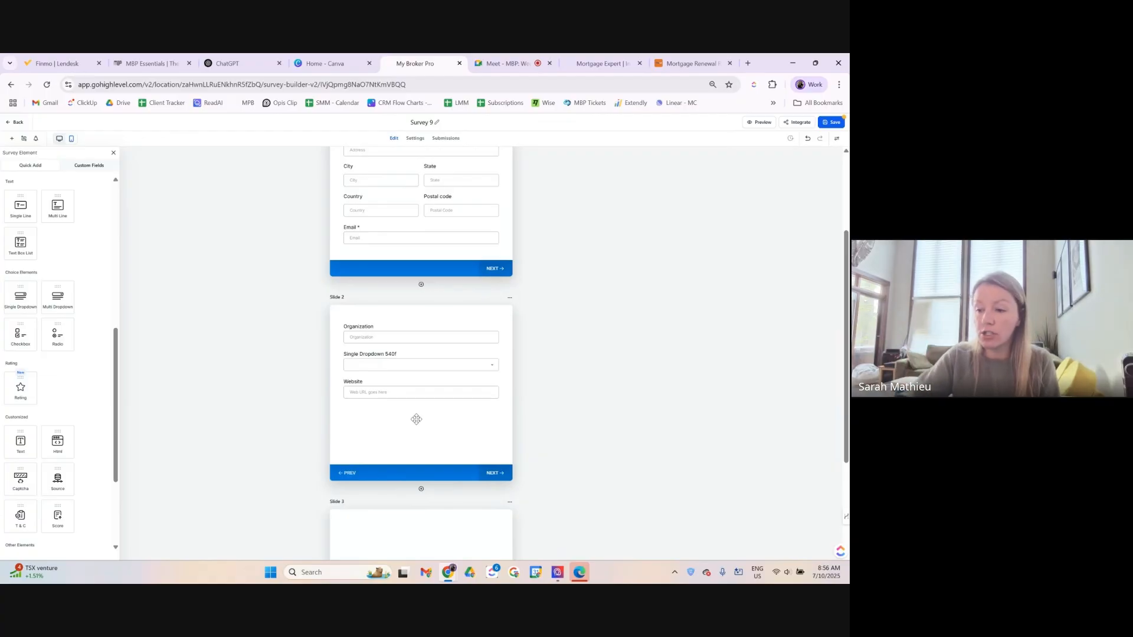
Scroll through Survey 9's slides to review the contact fields and the Slide 2 fields.
scroll(431, 440, "down", 3)
scroll(430, 438, "up", 3)
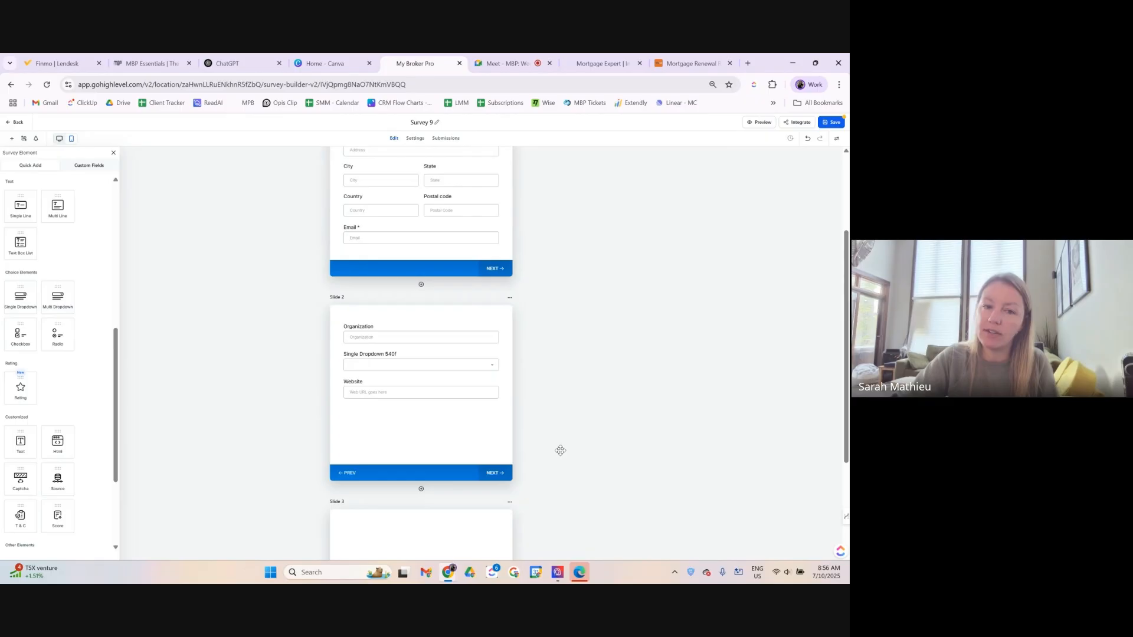
scroll(501, 427, "down", 3)
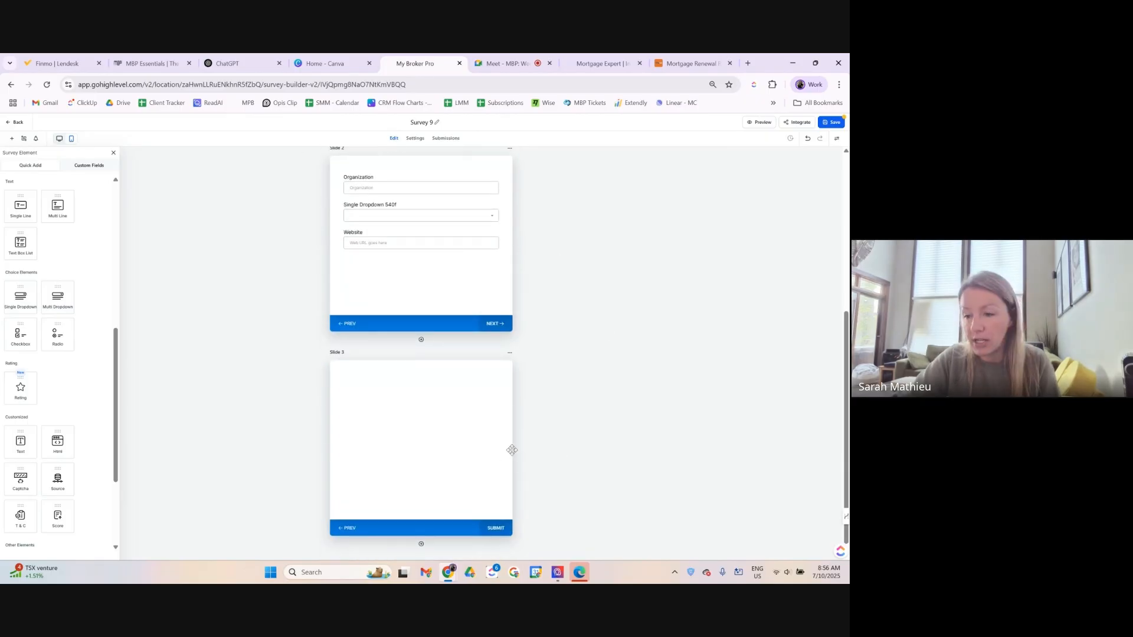
scroll(435, 452, "up", 2)
scroll(435, 451, "up", 2)
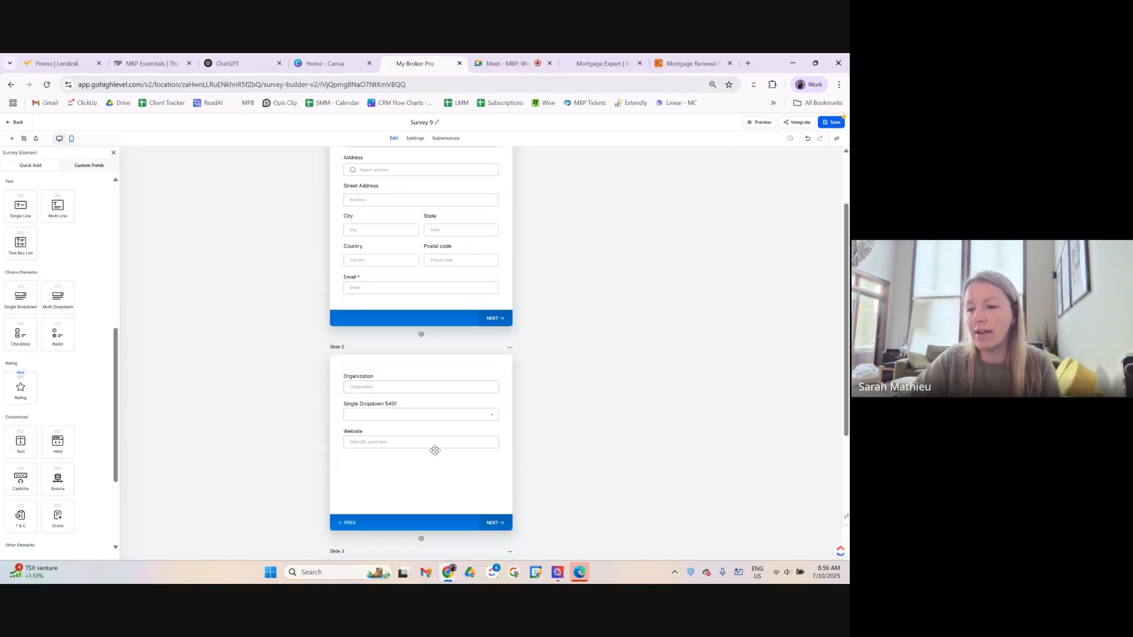
scroll(435, 452, "up", 2)
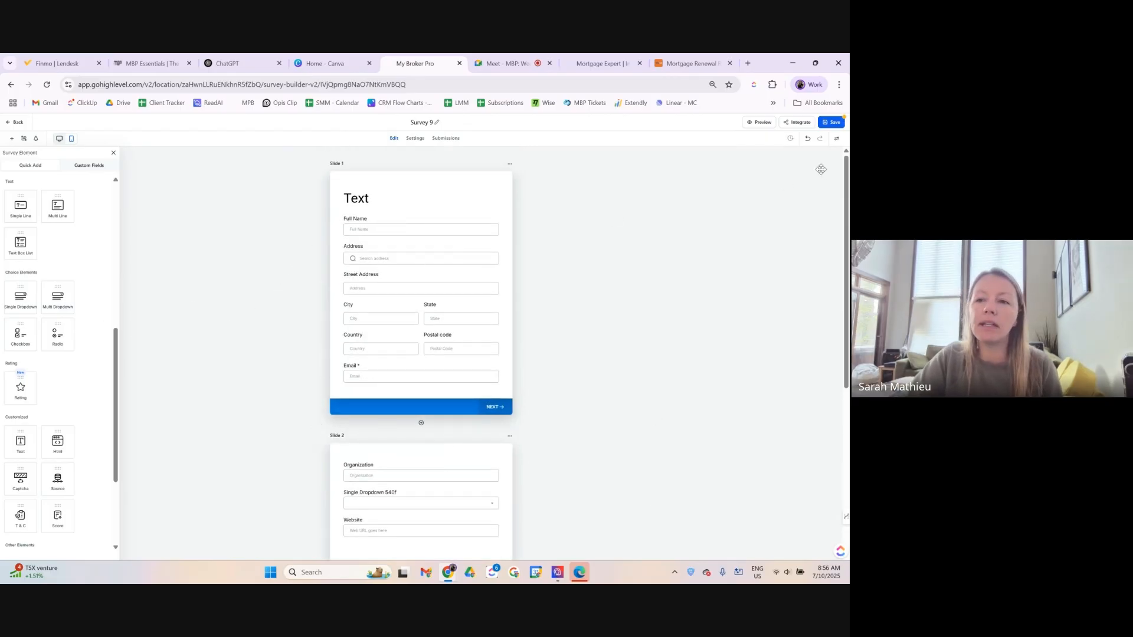
scroll(655, 260, "down", 5)
scroll(687, 241, "up", 3)
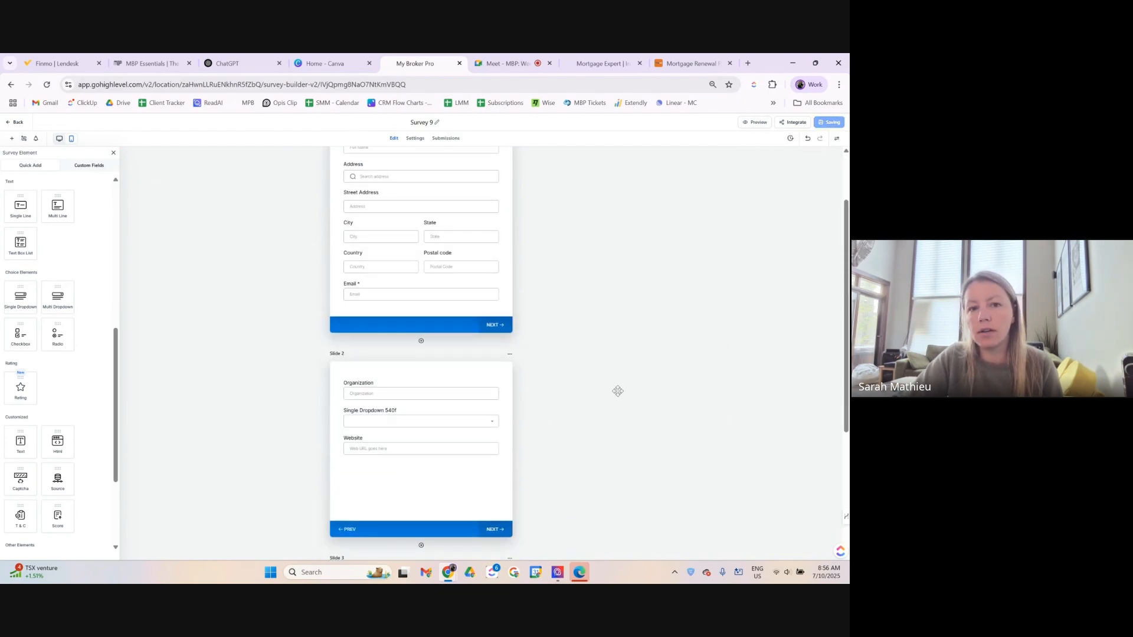
left_click(755, 123)
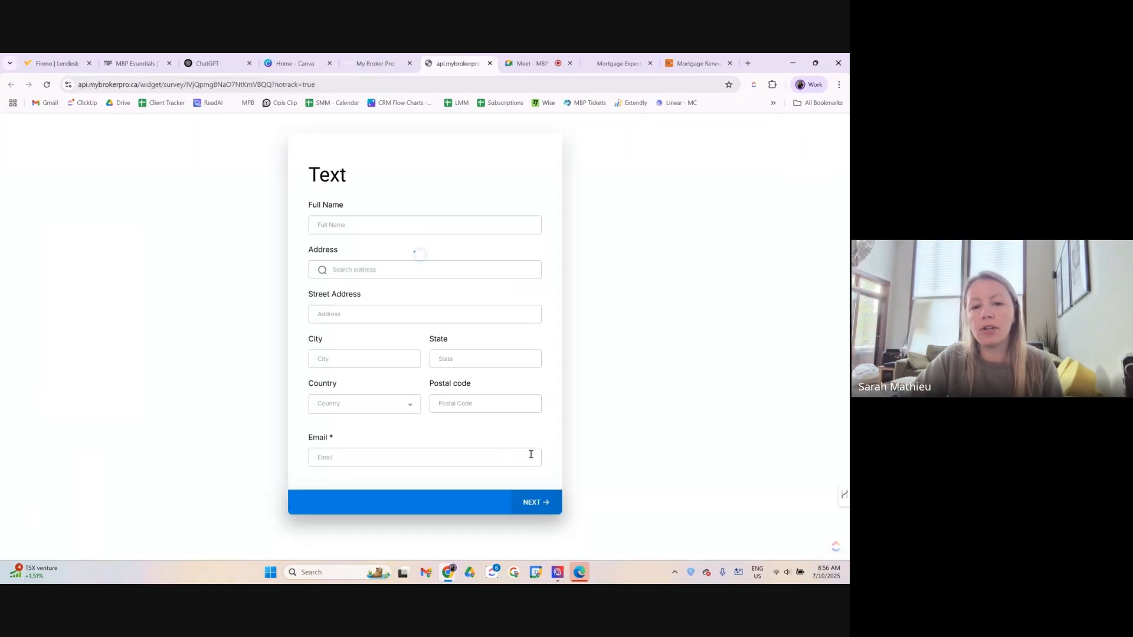
left_click(539, 507)
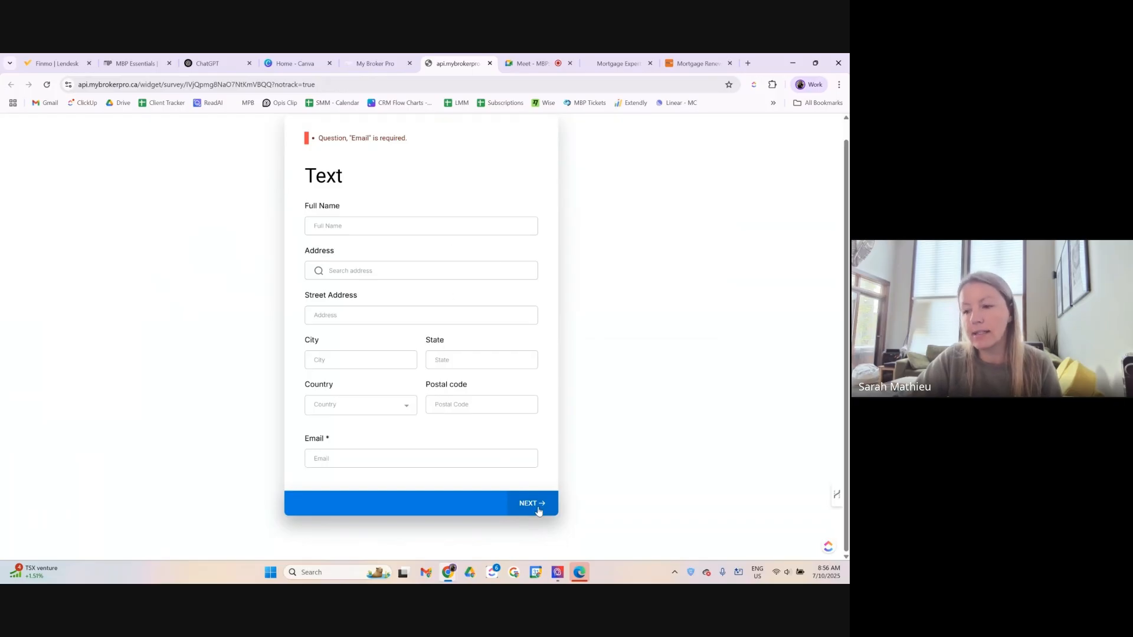
left_click(489, 63)
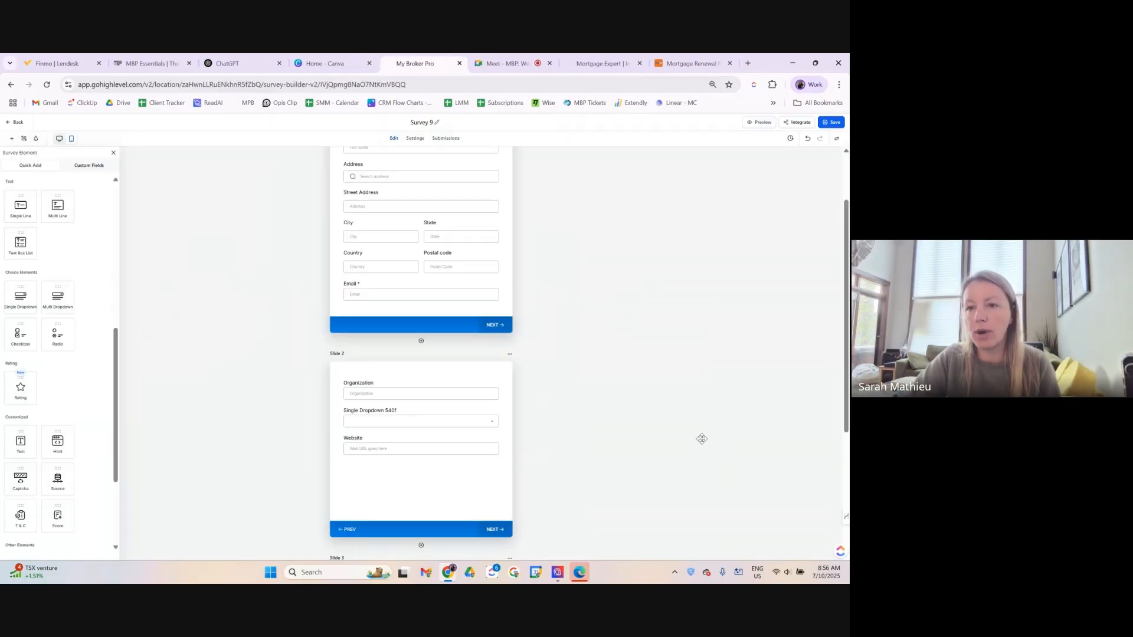
Open Survey 9's Submissions tab, then go back to the Surveys list.
scroll(566, 384, "up", 3)
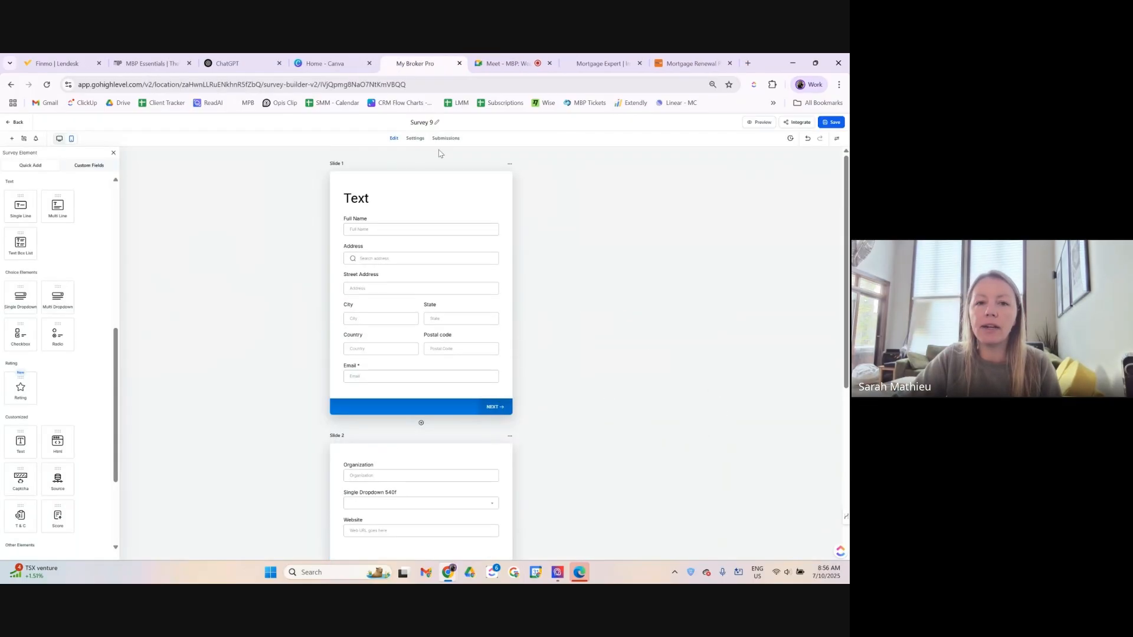
left_click(455, 142)
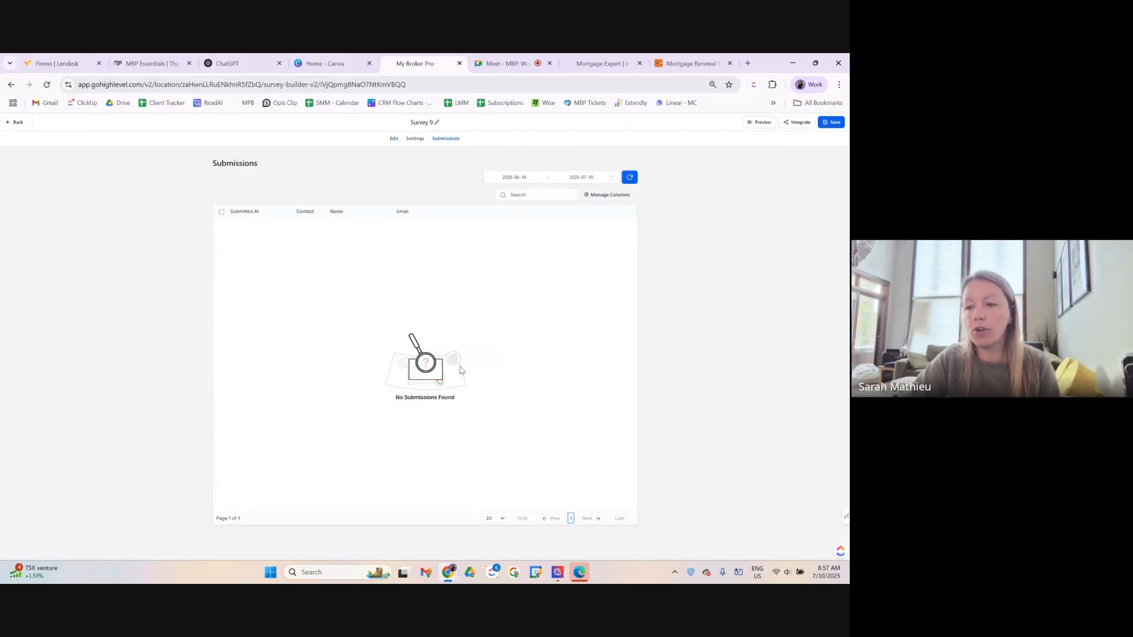
left_click(16, 123)
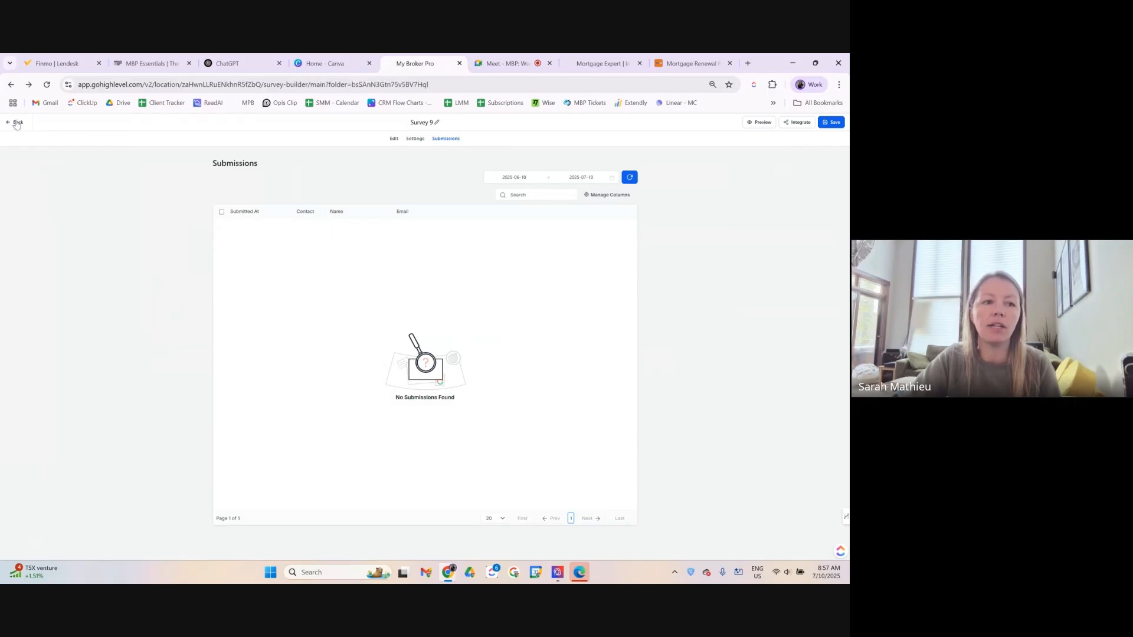
Choose Delete from Survey 9's three-dot menu and confirm it.
mouse_move(394, 136)
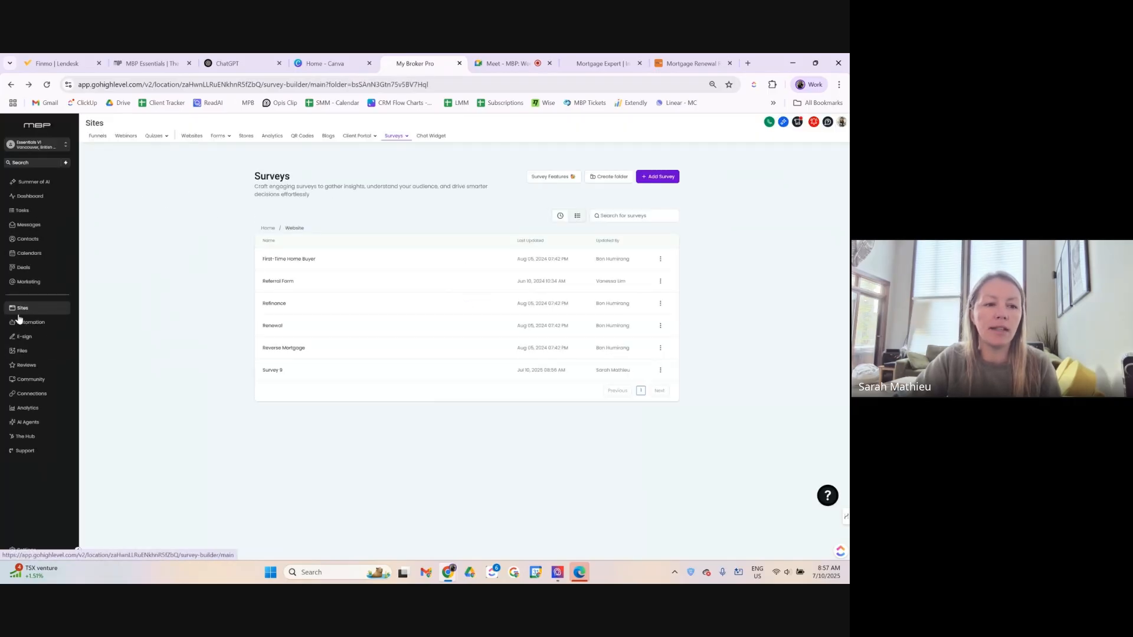
mouse_move(217, 137)
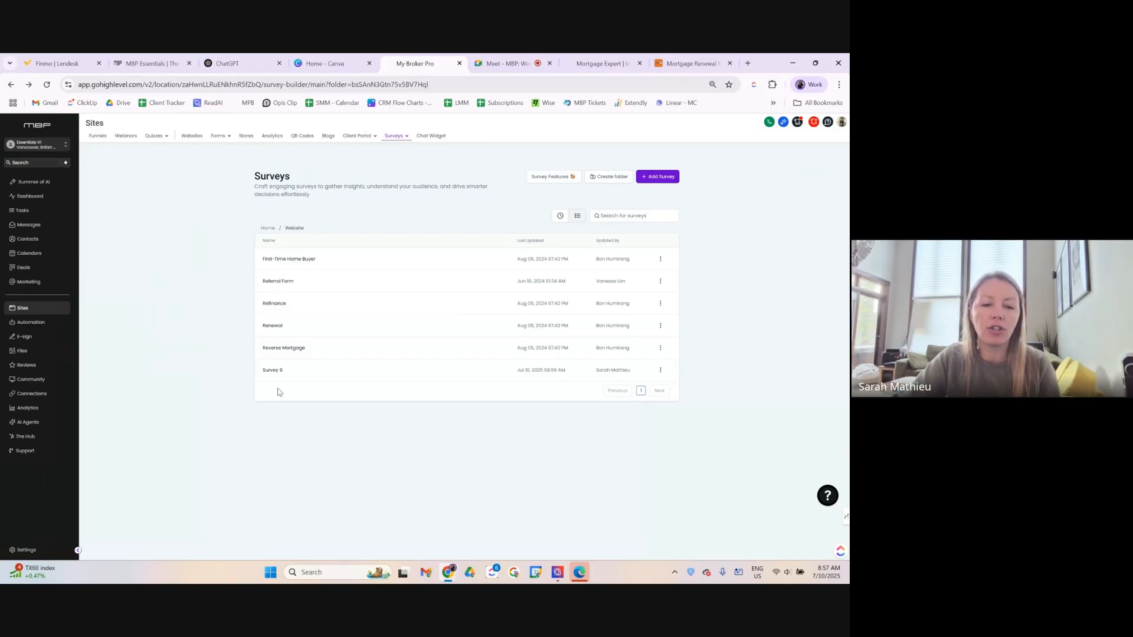
left_click(661, 370)
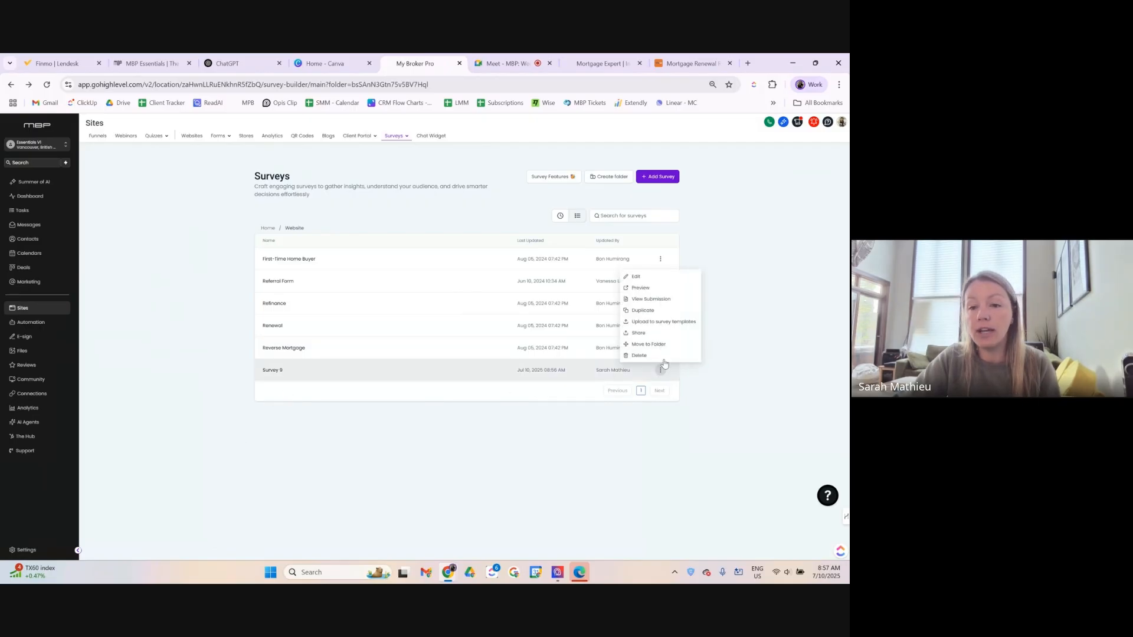
left_click(639, 355)
left_click(499, 357)
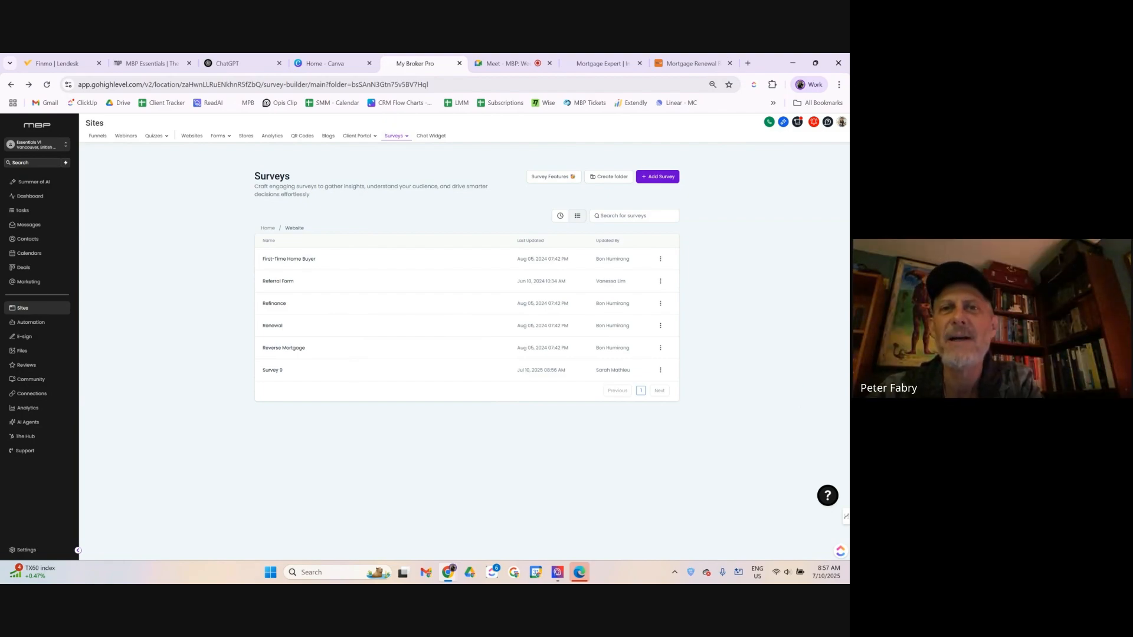
Pull the Google Meet tab out of the tab strip into its own window.
left_click(518, 64)
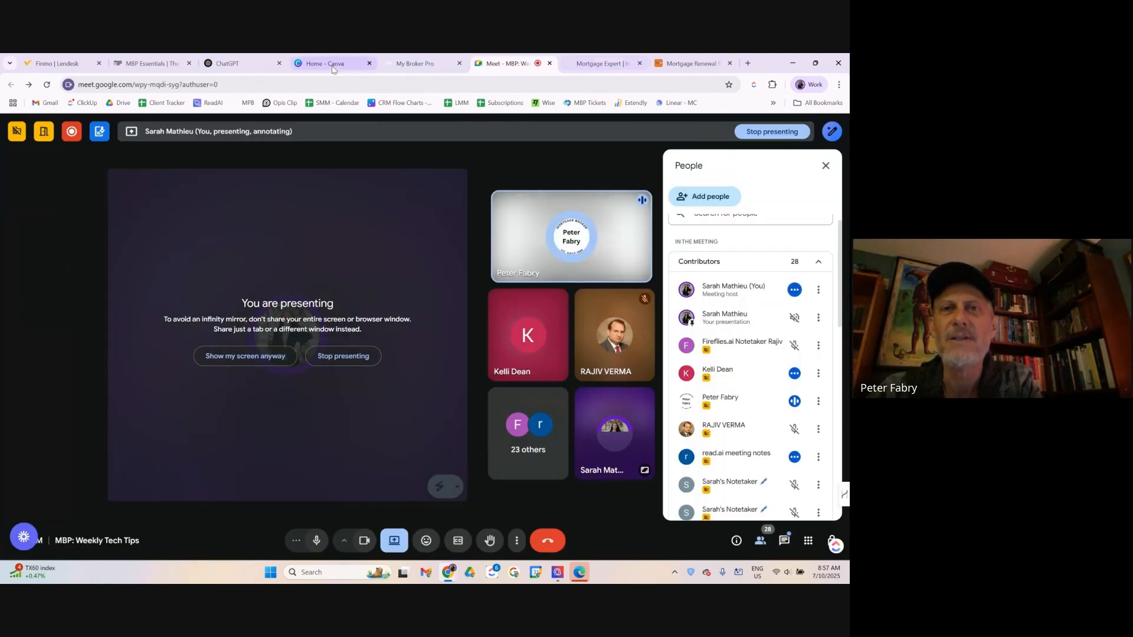
left_click_drag(520, 66, 531, 54)
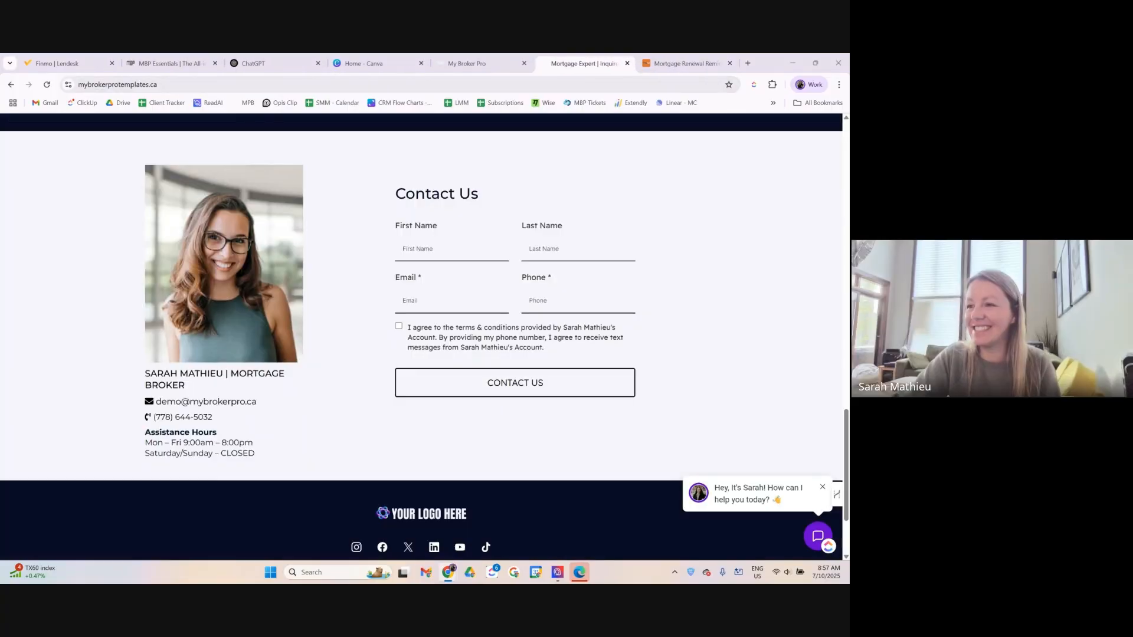